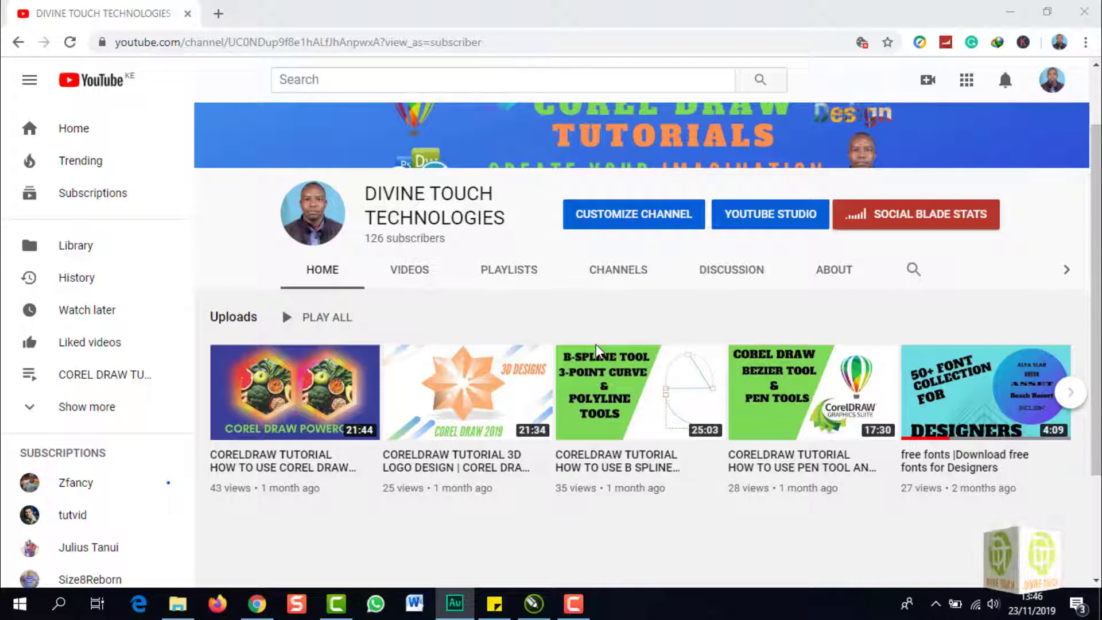
# Switch to CorelDRAW and examine the channel art sample on page 1 and the banner size template on page 2.
pyautogui.click(1010, 11)
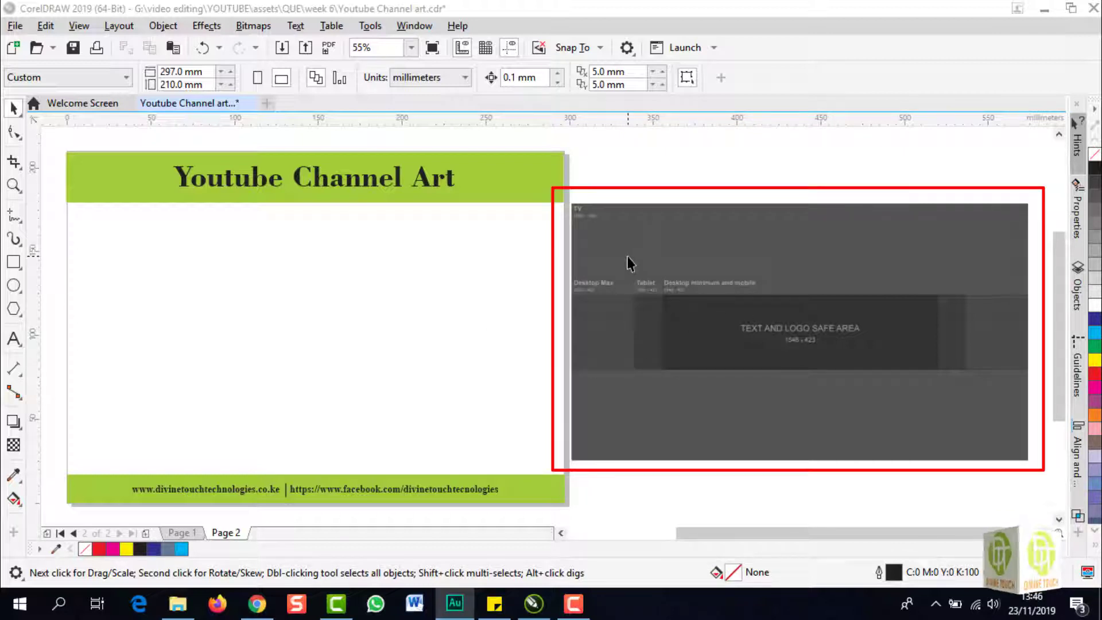
pyautogui.click(737, 244)
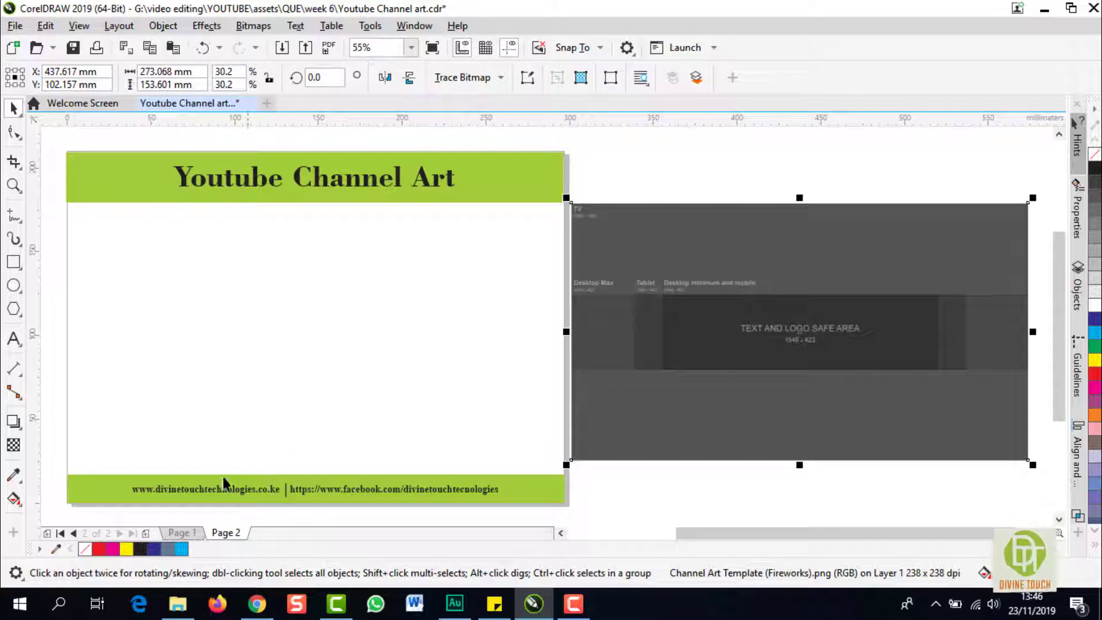
pyautogui.click(177, 532)
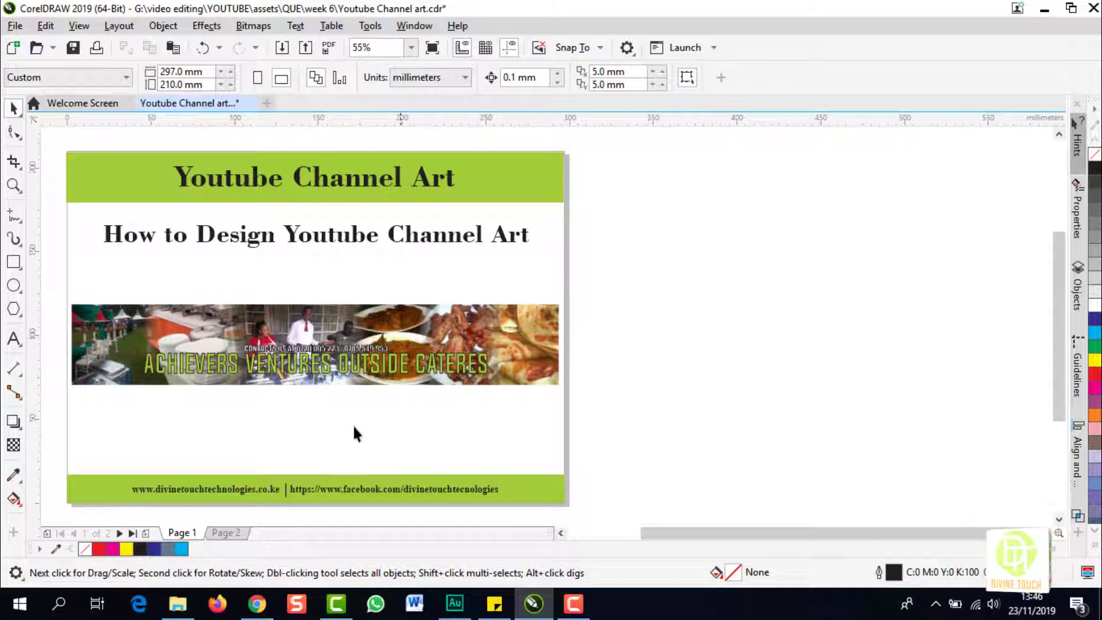
pyautogui.click(225, 533)
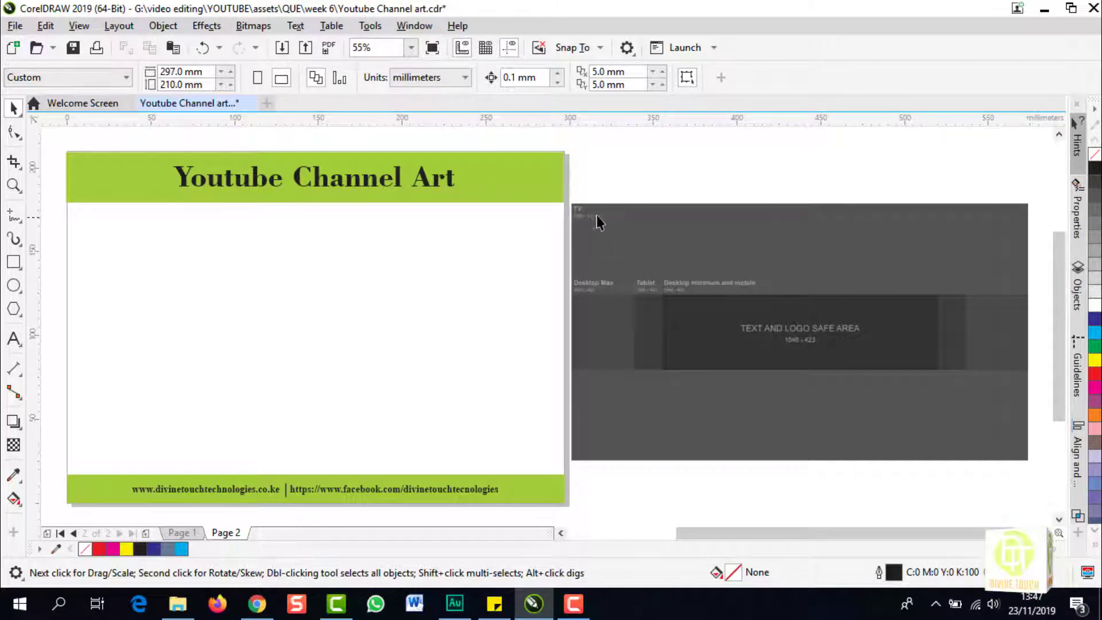
pyautogui.scroll(3, 580, 218)
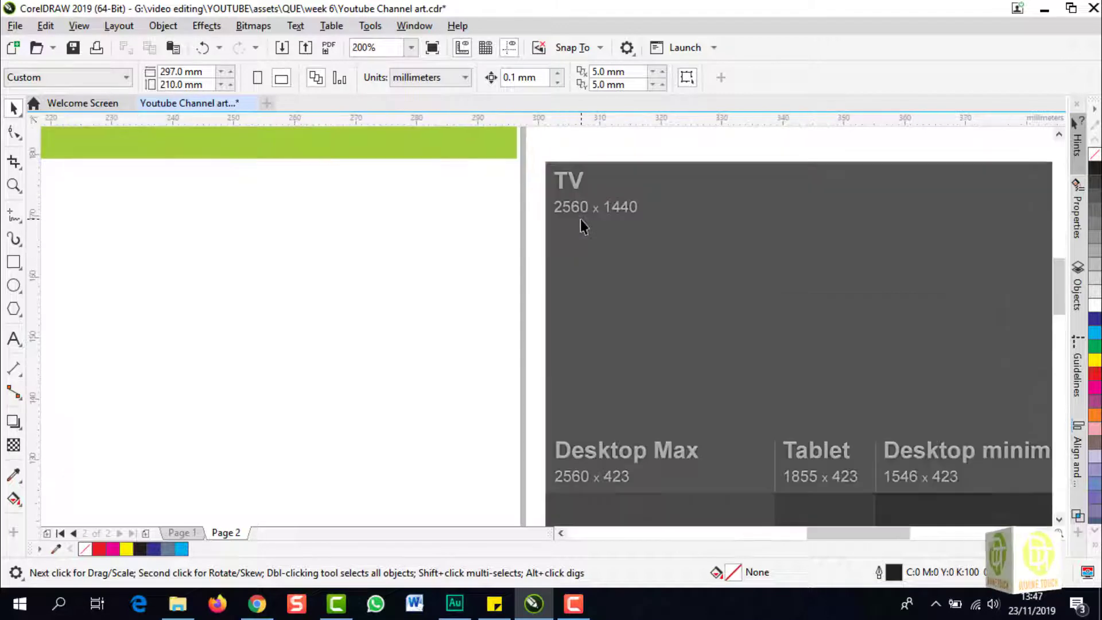
pyautogui.scroll(-1, 581, 219)
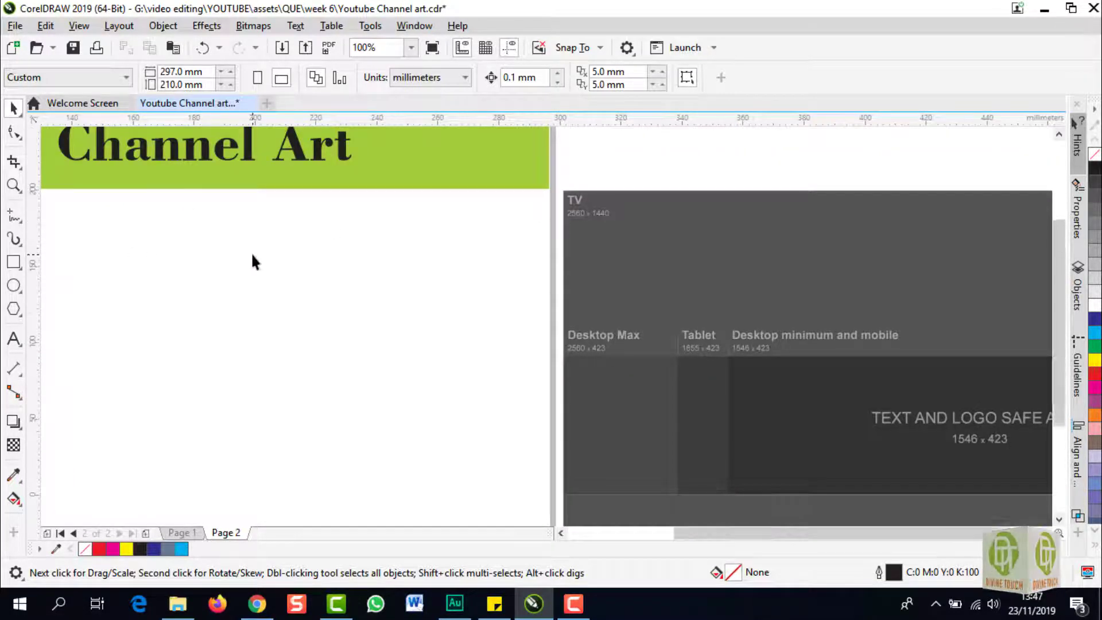
# Draw a rectangle about 246 × 110 mm in the white area of page 2.
pyautogui.scroll(-1, 251, 253)
pyautogui.moveTo(814, 540); pyautogui.dragTo(759, 536)
pyautogui.click(15, 263)
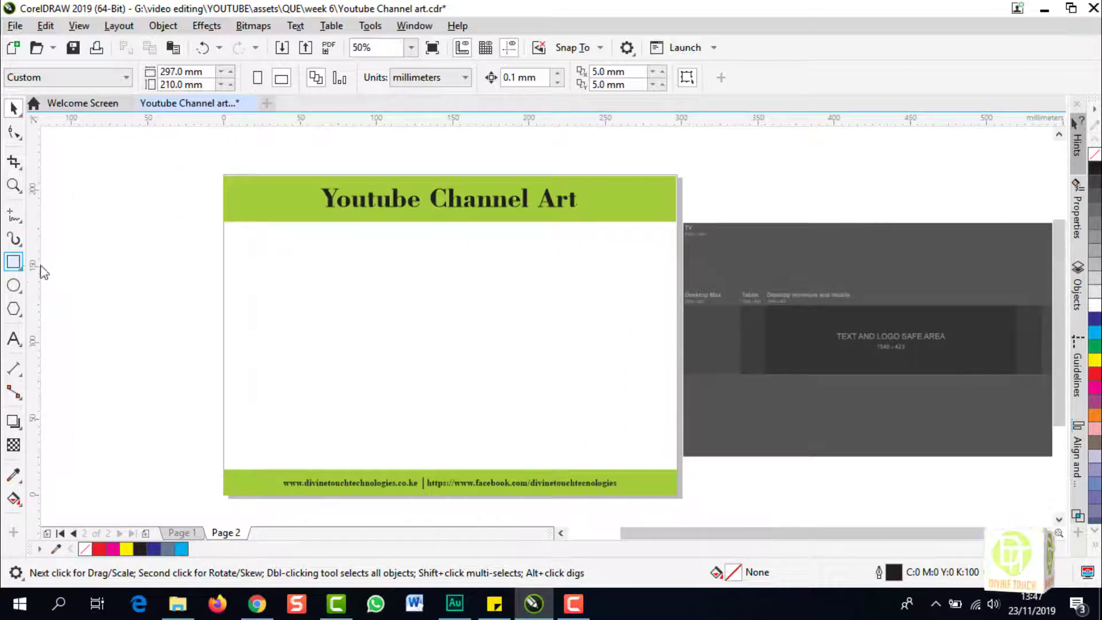
pyautogui.moveTo(264, 264); pyautogui.dragTo(639, 432)
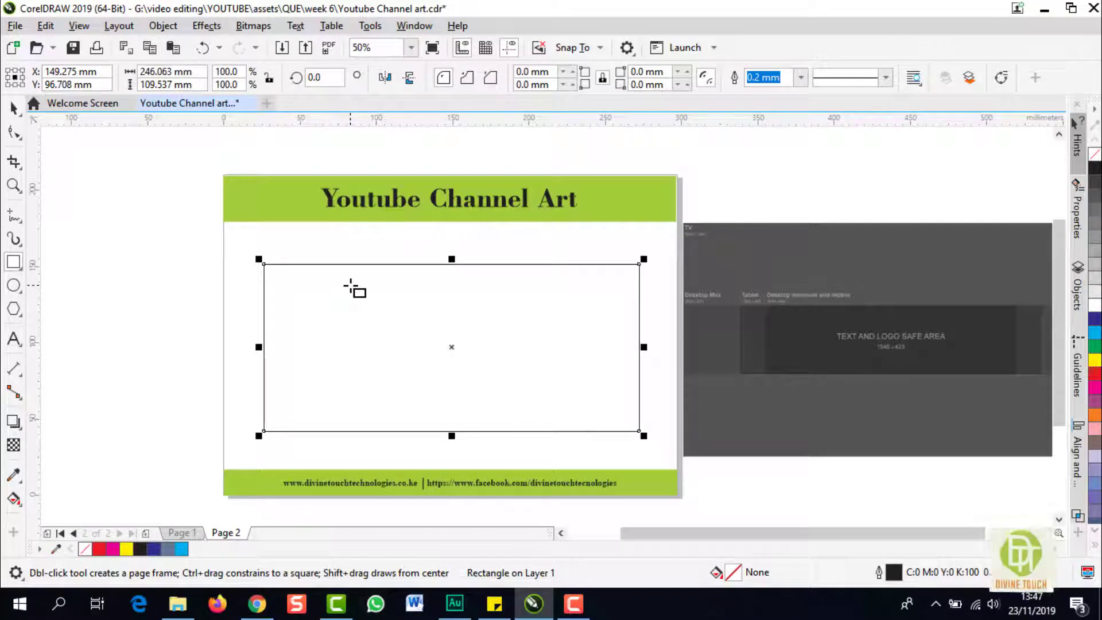
# Set the rectangle's width to 2560 mm and its height to 1440 mm.
pyautogui.click(202, 70)
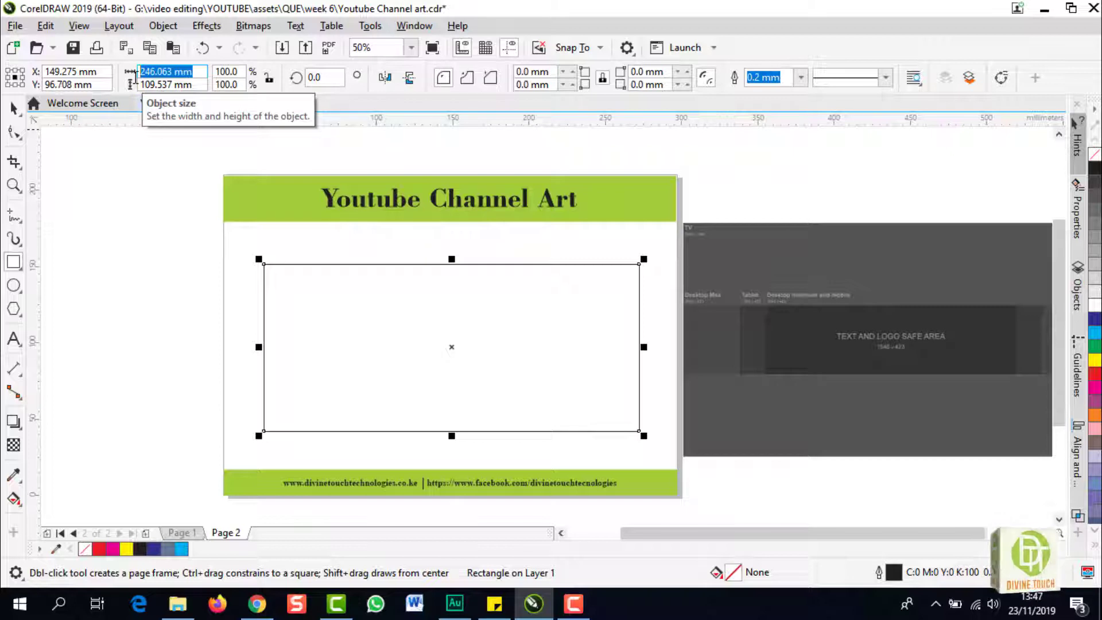
pyautogui.write('25')
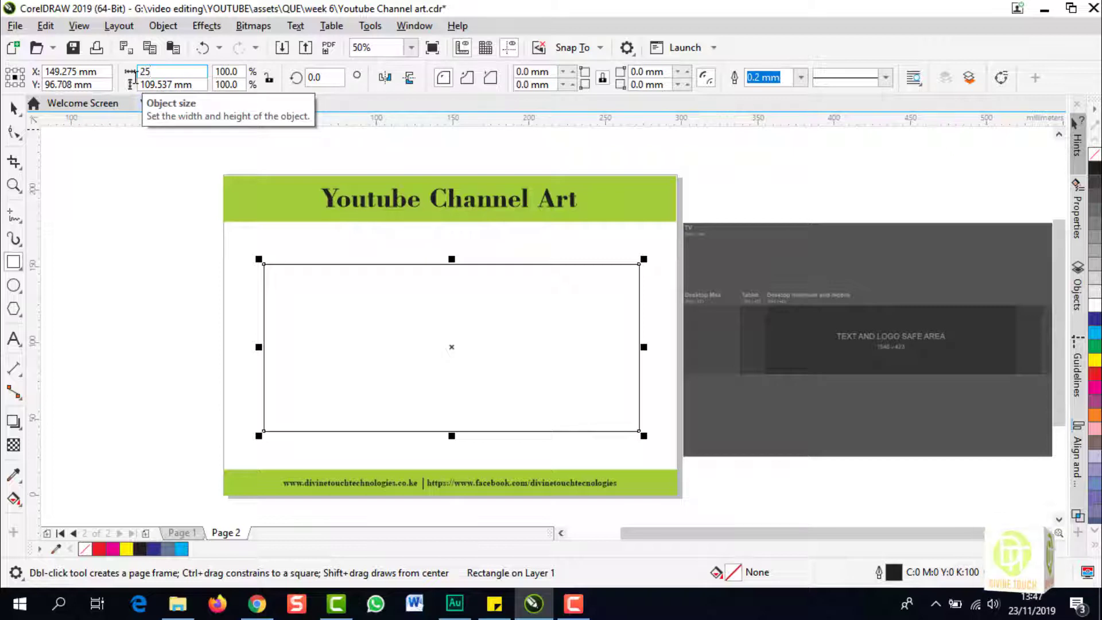
pyautogui.write('60')
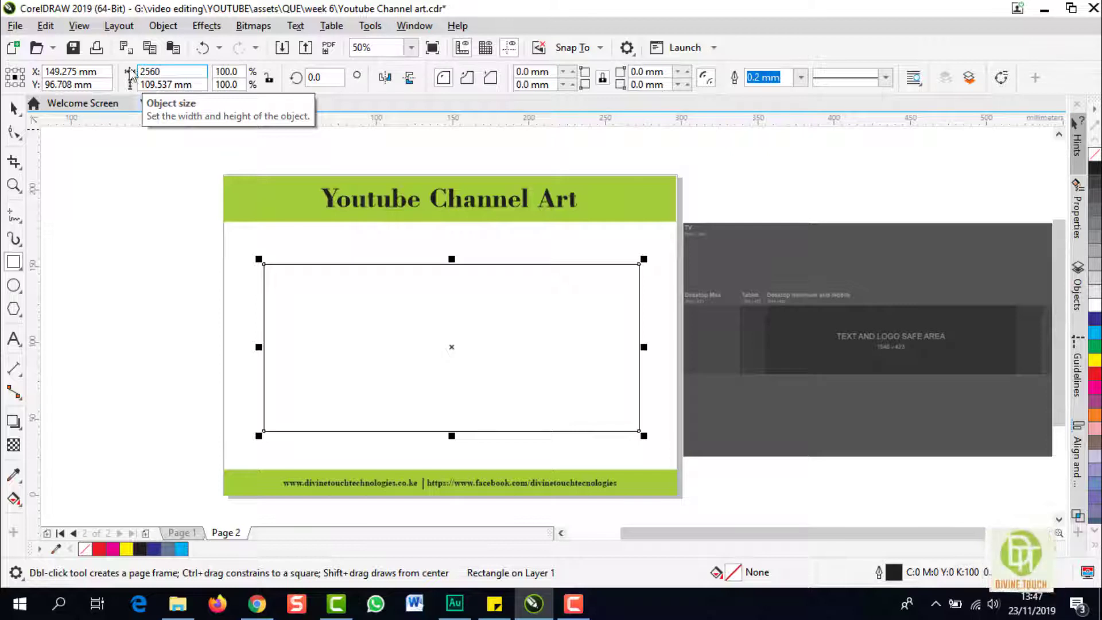
pyautogui.click(205, 85)
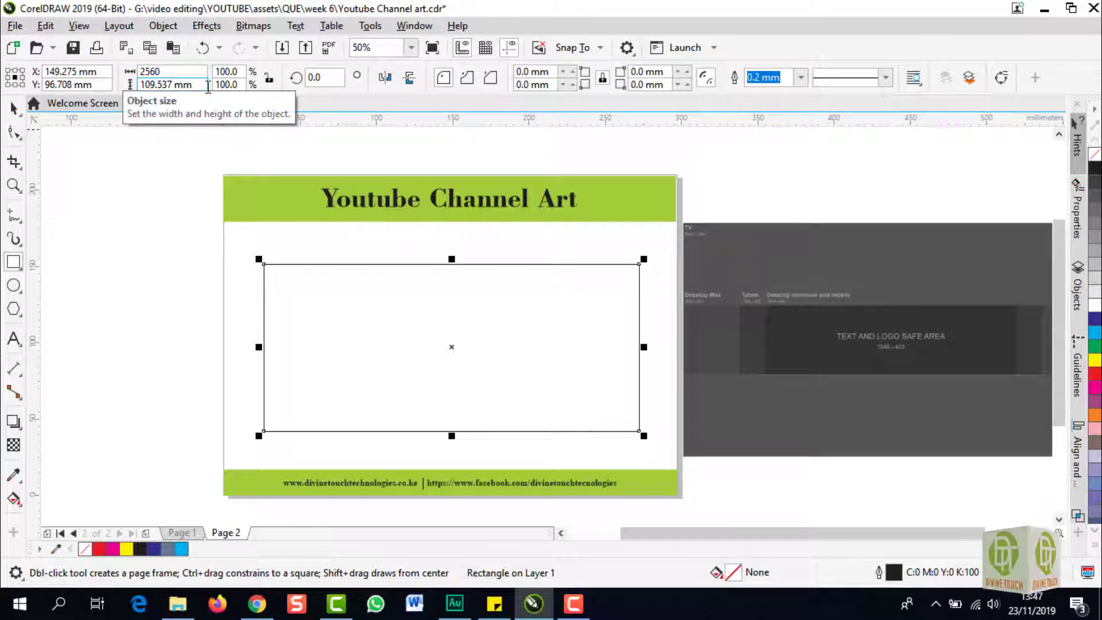
pyautogui.moveTo(193, 85); pyautogui.dragTo(108, 90)
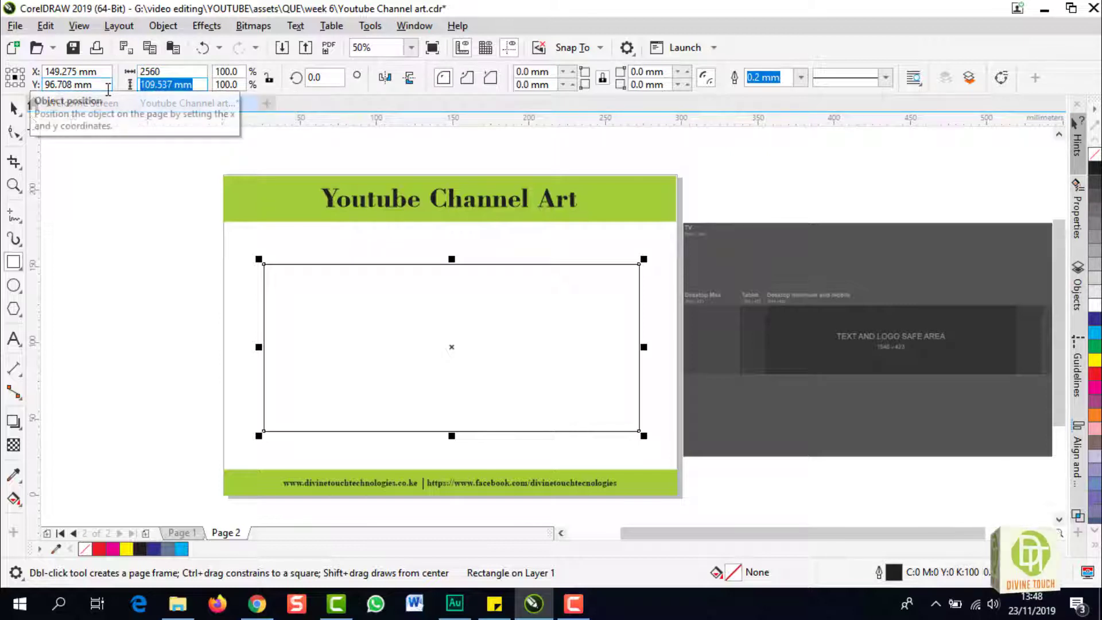
pyautogui.write('1440')
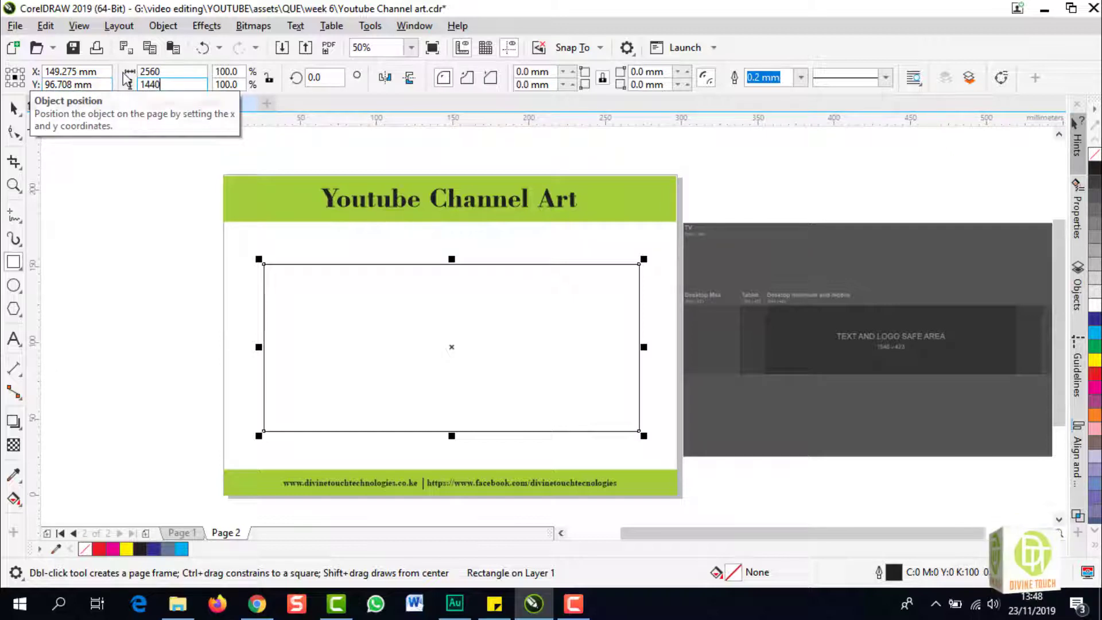
pyautogui.press('Return')
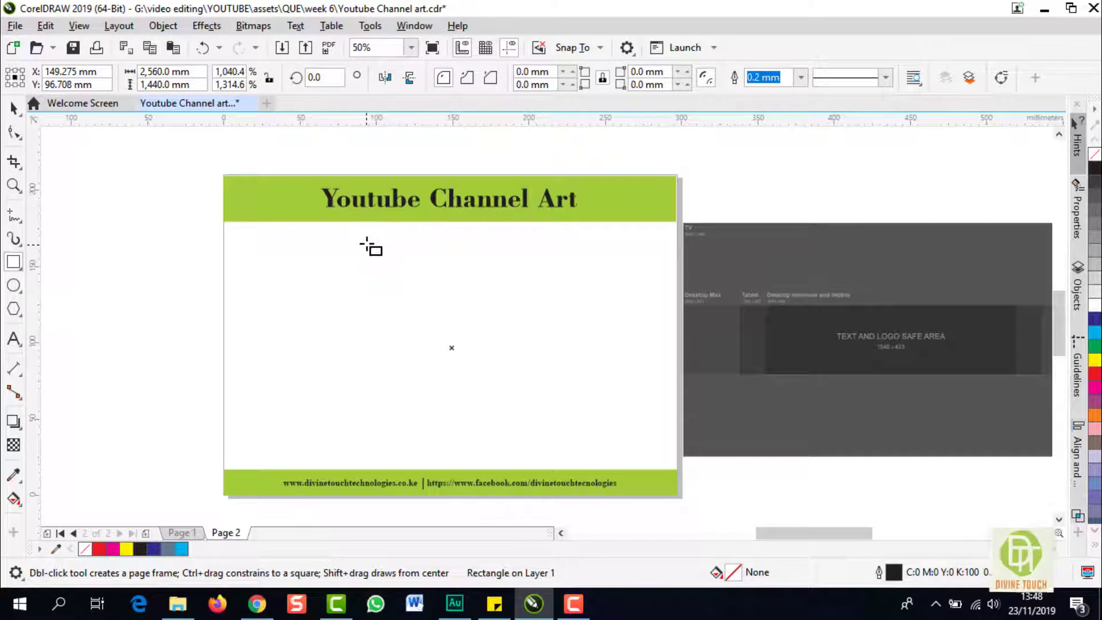
pyautogui.scroll(-3, 367, 243)
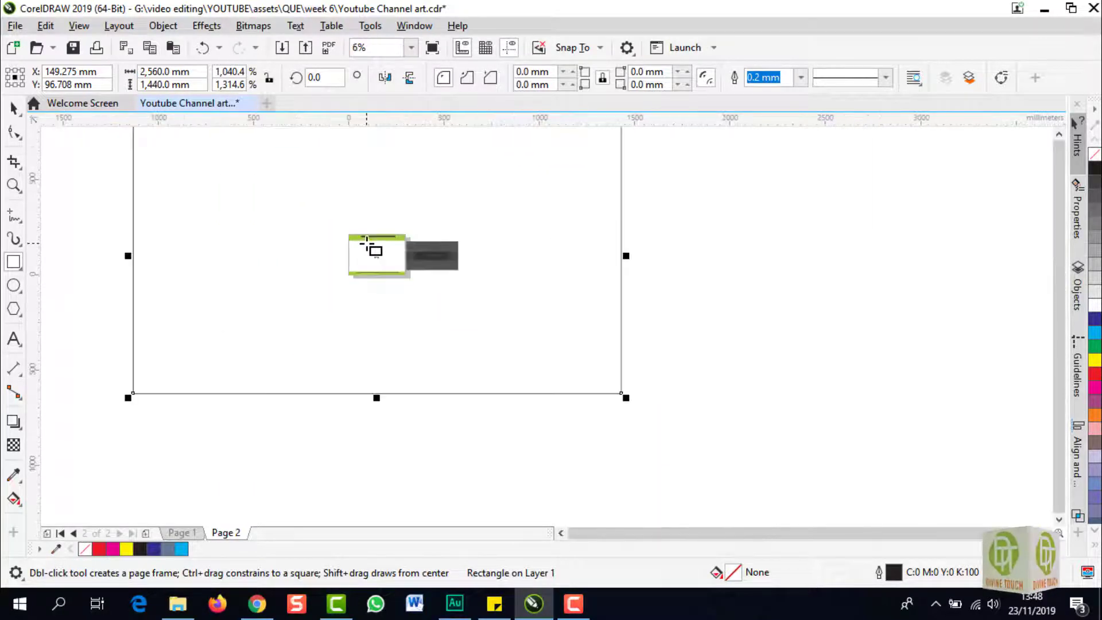
pyautogui.scroll(-1, 366, 243)
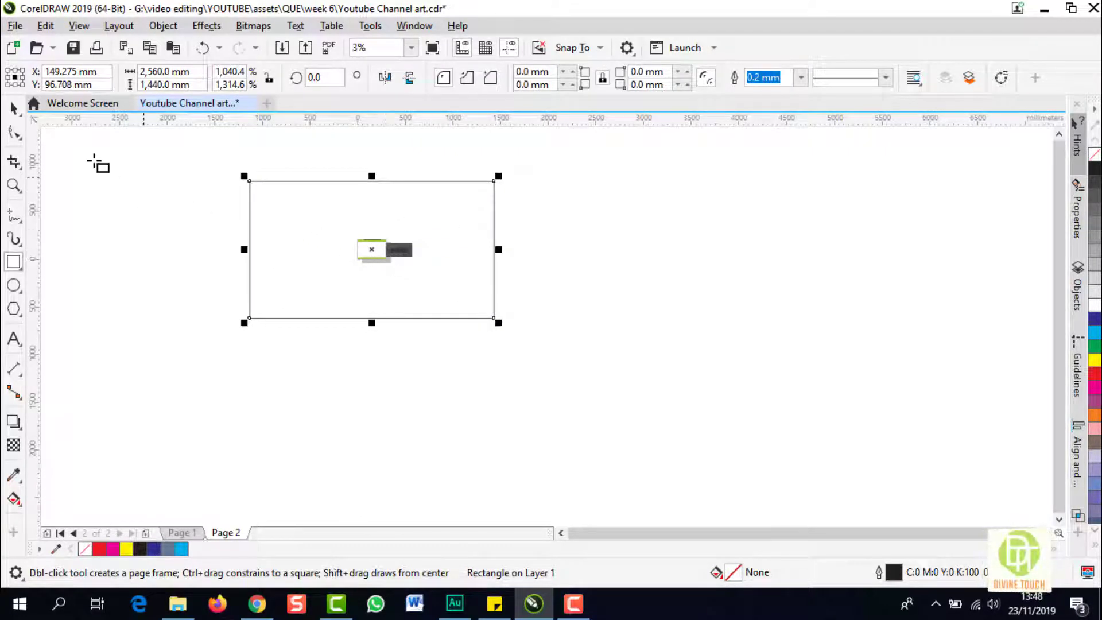
# Deselect the rectangle and change the document units from millimetres to pixels.
pyautogui.click(14, 108)
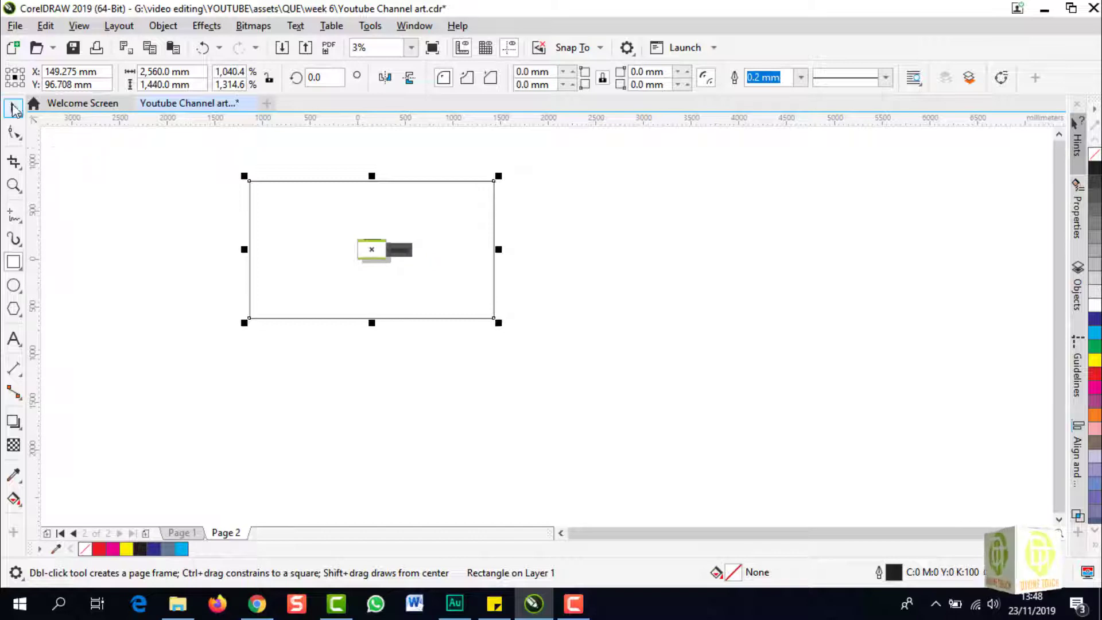
pyautogui.click(179, 197)
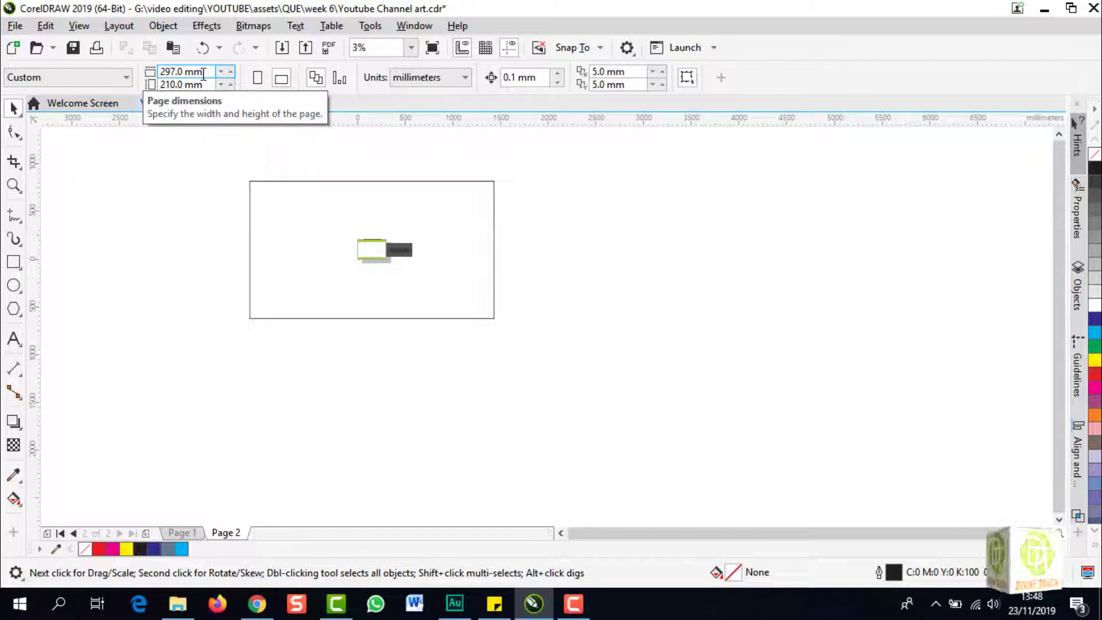
pyautogui.click(433, 77)
pyautogui.click(418, 163)
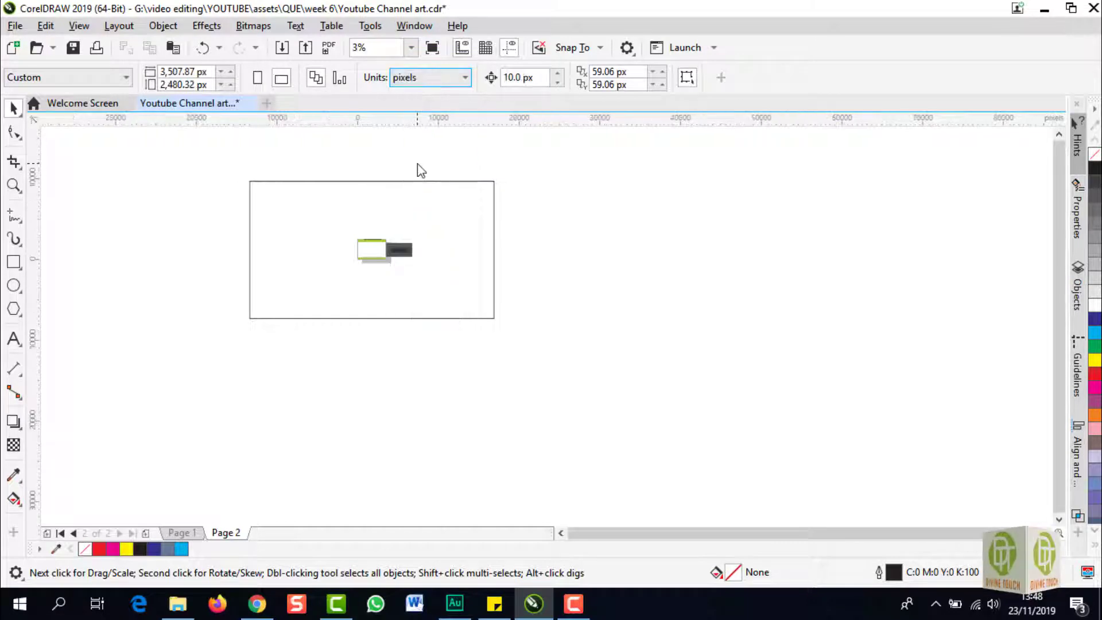
# Delete the oversized rectangle surrounding the page and the template image.
pyautogui.click(317, 221)
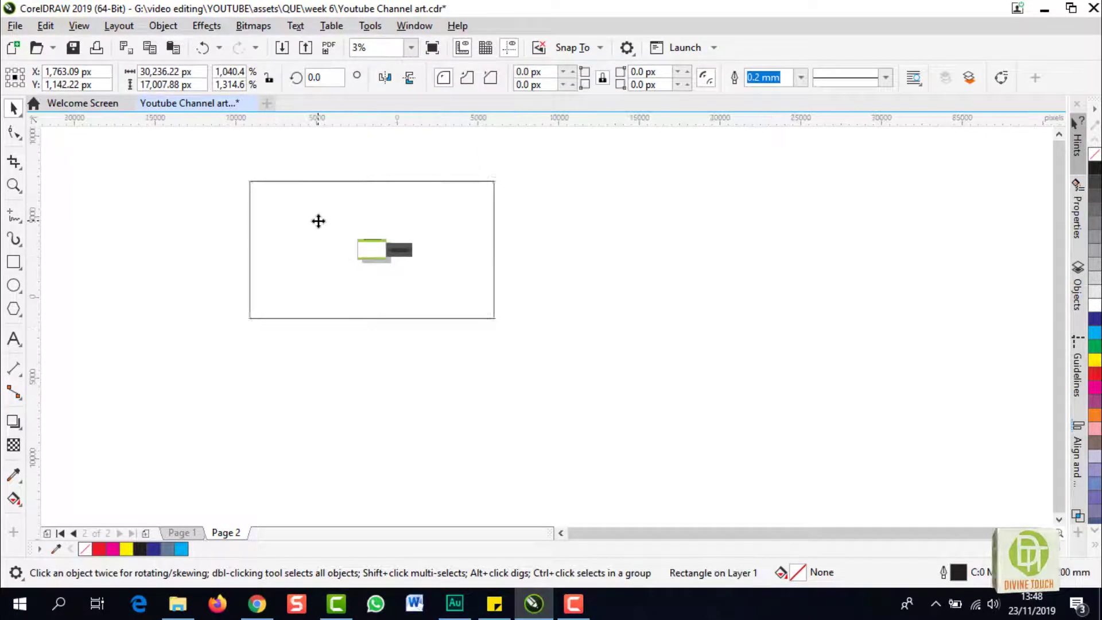
pyautogui.scroll(2, 316, 220)
pyautogui.click(536, 243)
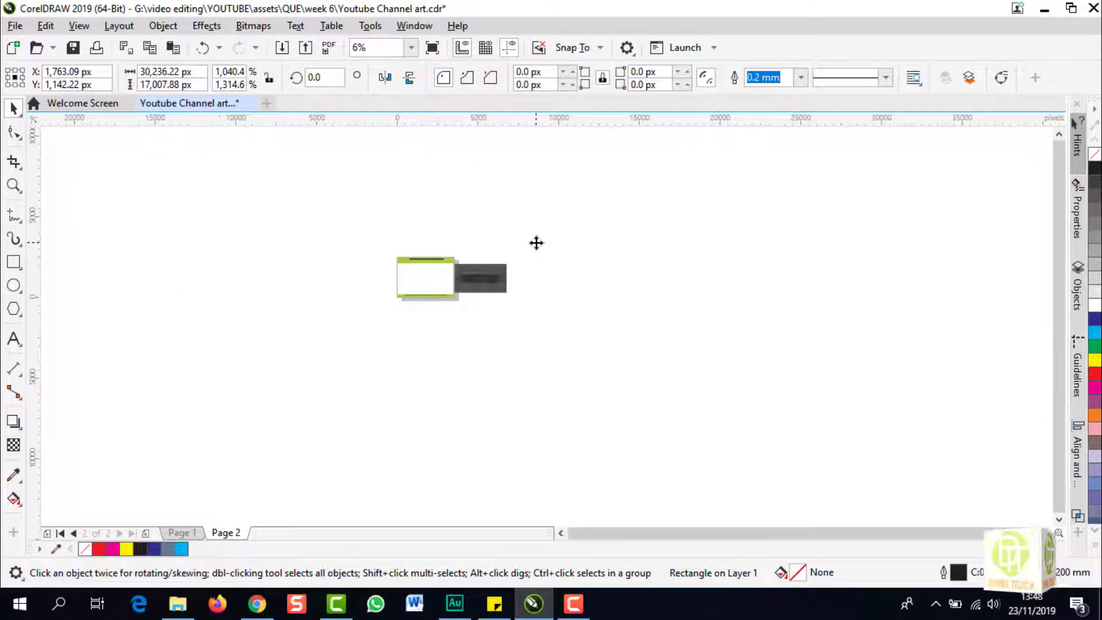
pyautogui.scroll(4, 418, 278)
pyautogui.scroll(1, 418, 278)
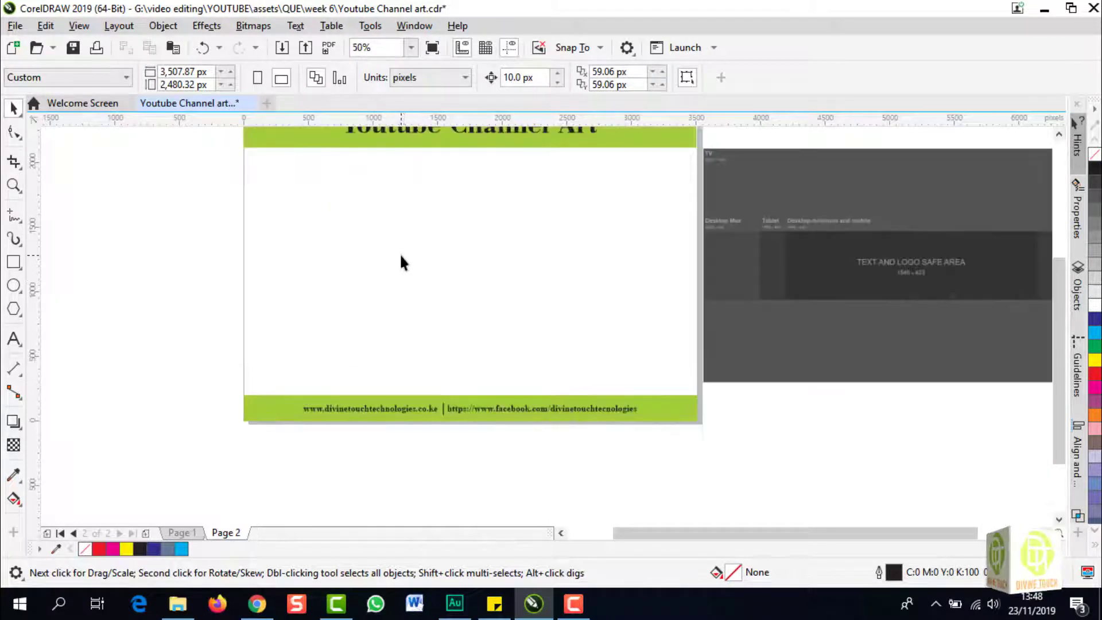
# Draw a new rectangle about 3156 × 1363 px in the page's white area.
pyautogui.scroll(-1, 400, 253)
pyautogui.scroll(1, 399, 253)
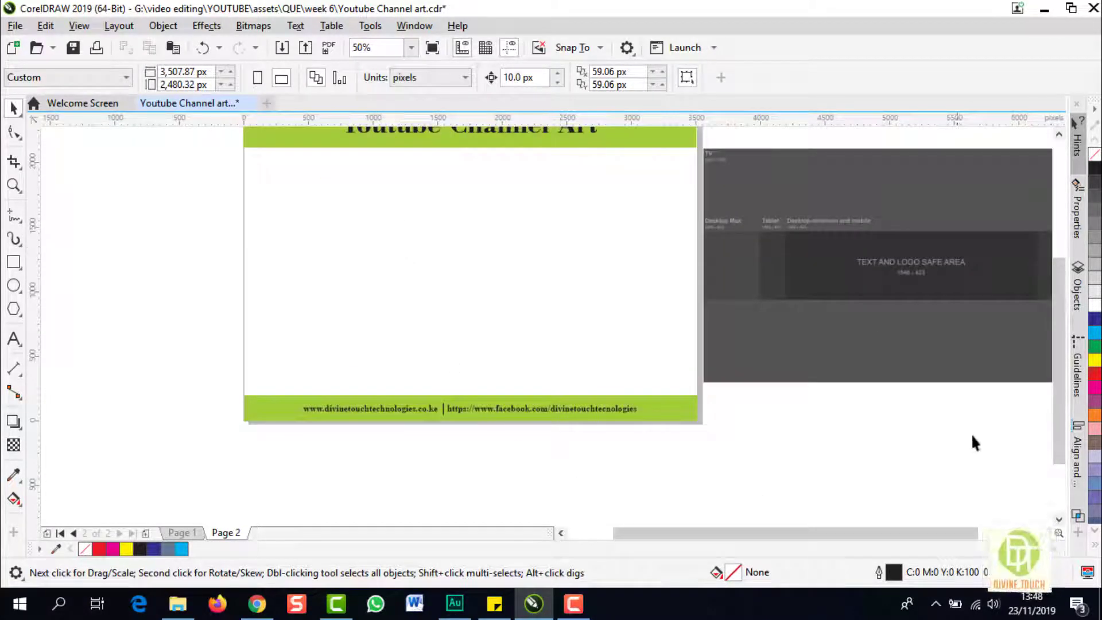
pyautogui.scroll(2, 1055, 356)
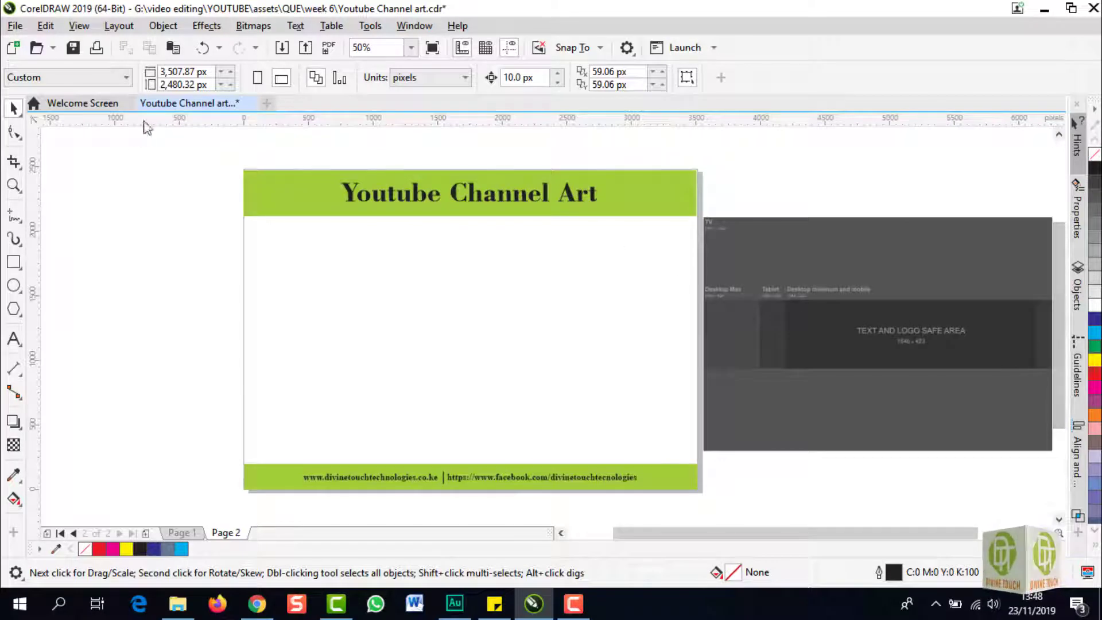
pyautogui.click(14, 263)
pyautogui.moveTo(253, 249); pyautogui.dragTo(661, 426)
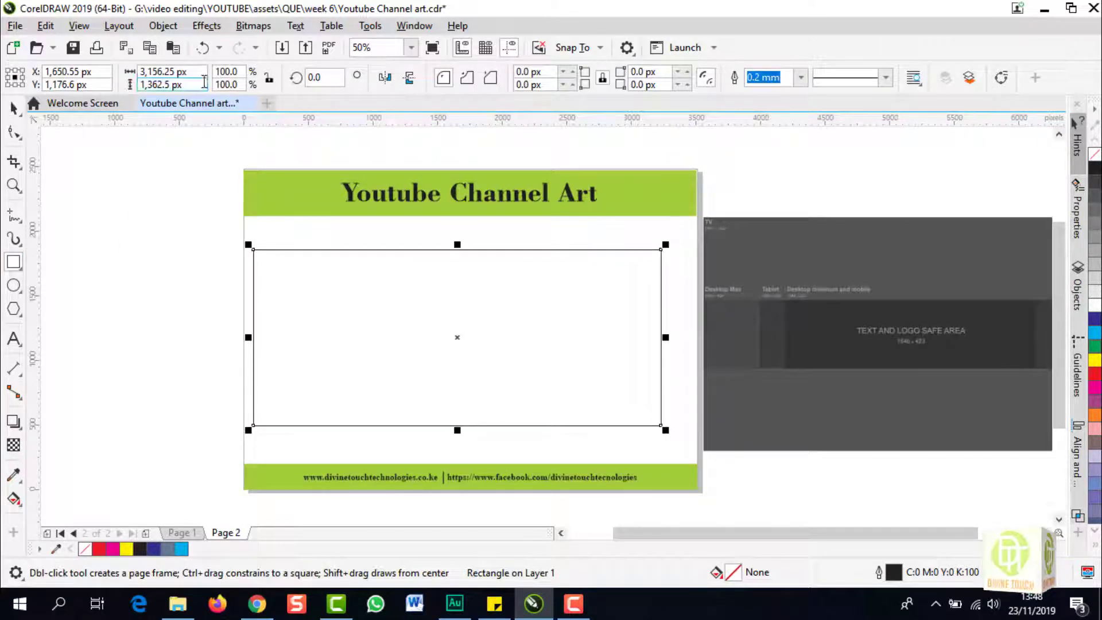
# Resize the rectangle to 2560 × 1440 px and move it to the center of the page.
pyautogui.click(179, 71)
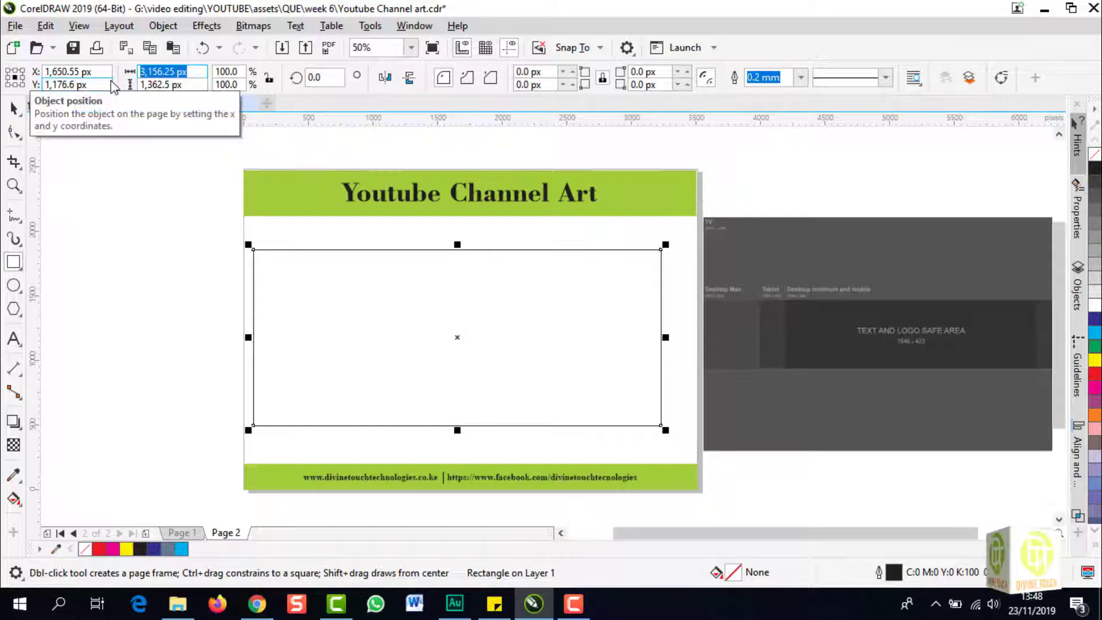
pyautogui.write('2560')
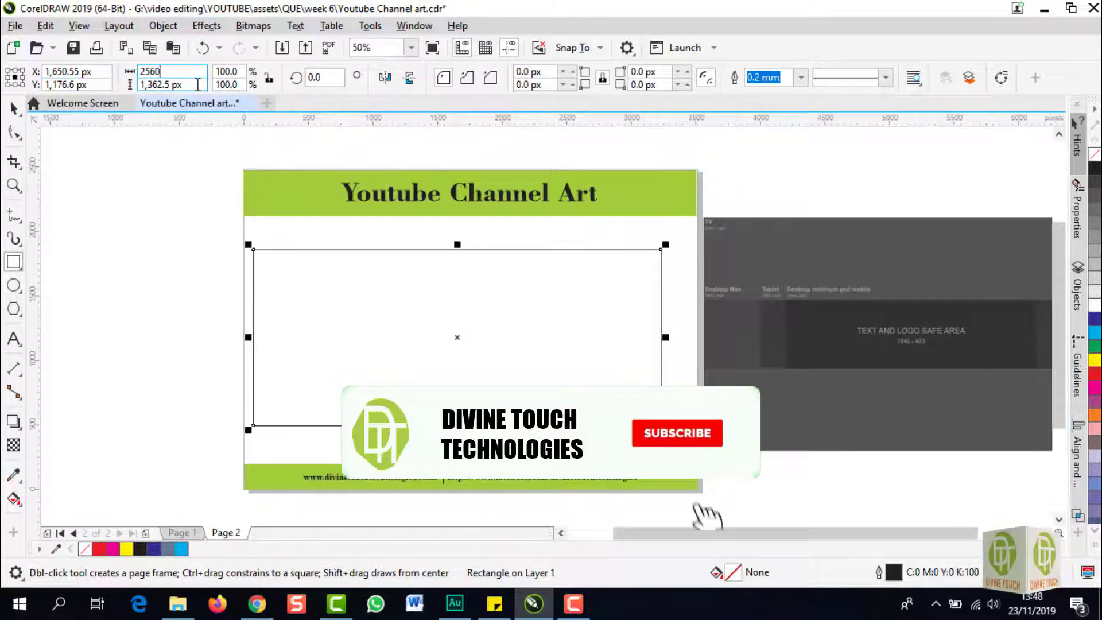
pyautogui.moveTo(198, 85); pyautogui.dragTo(134, 96)
pyautogui.write('144')
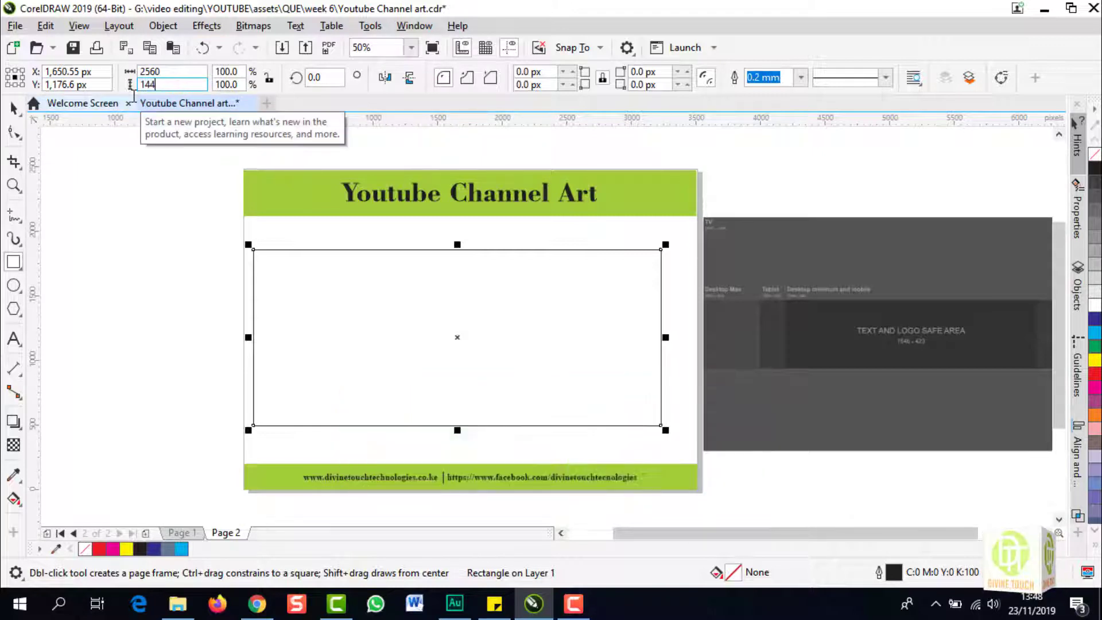
pyautogui.write('0')
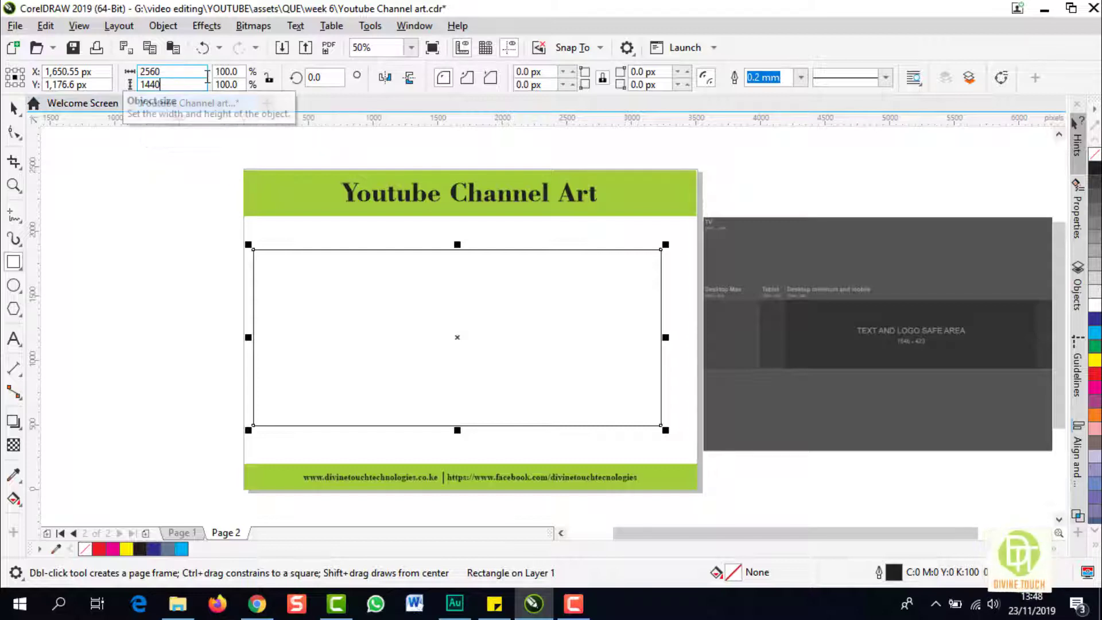
pyautogui.press('Return')
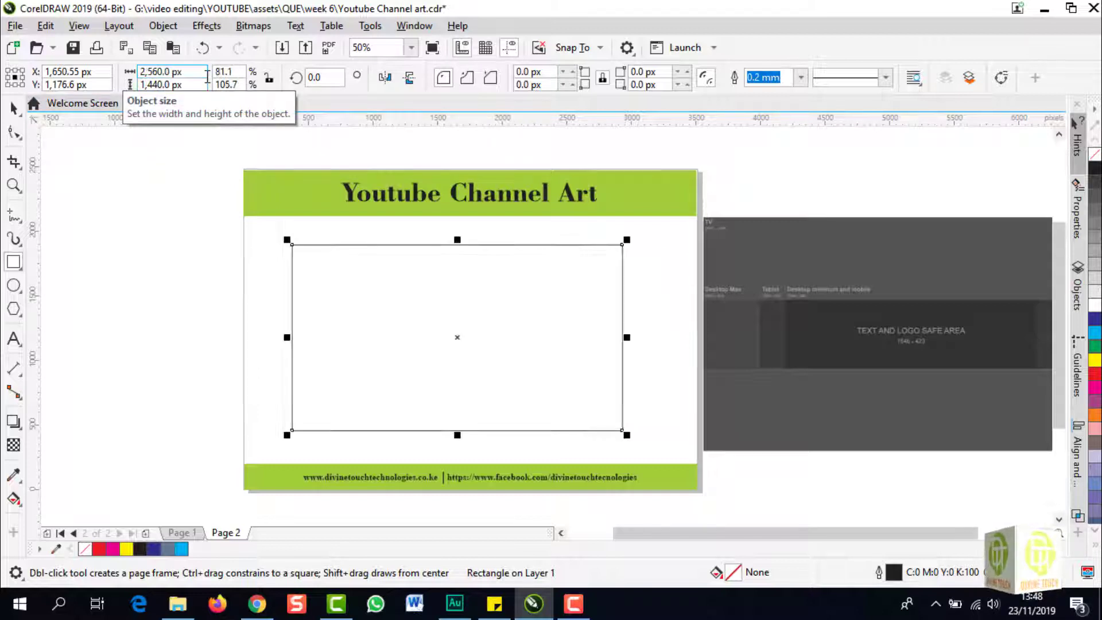
pyautogui.click(14, 108)
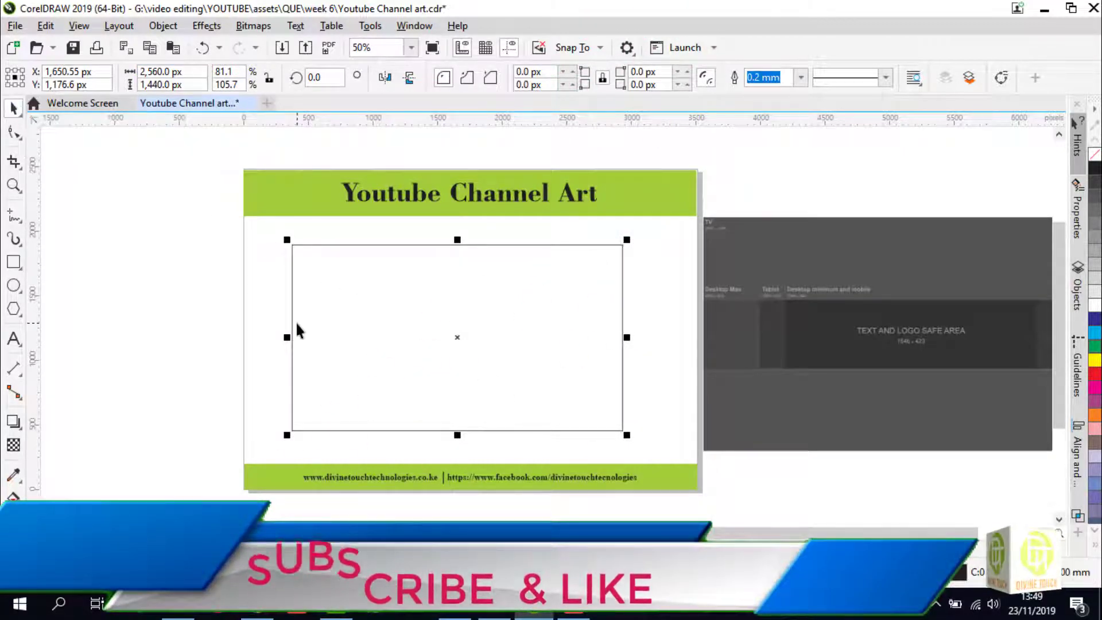
pyautogui.moveTo(297, 330); pyautogui.dragTo(310, 321)
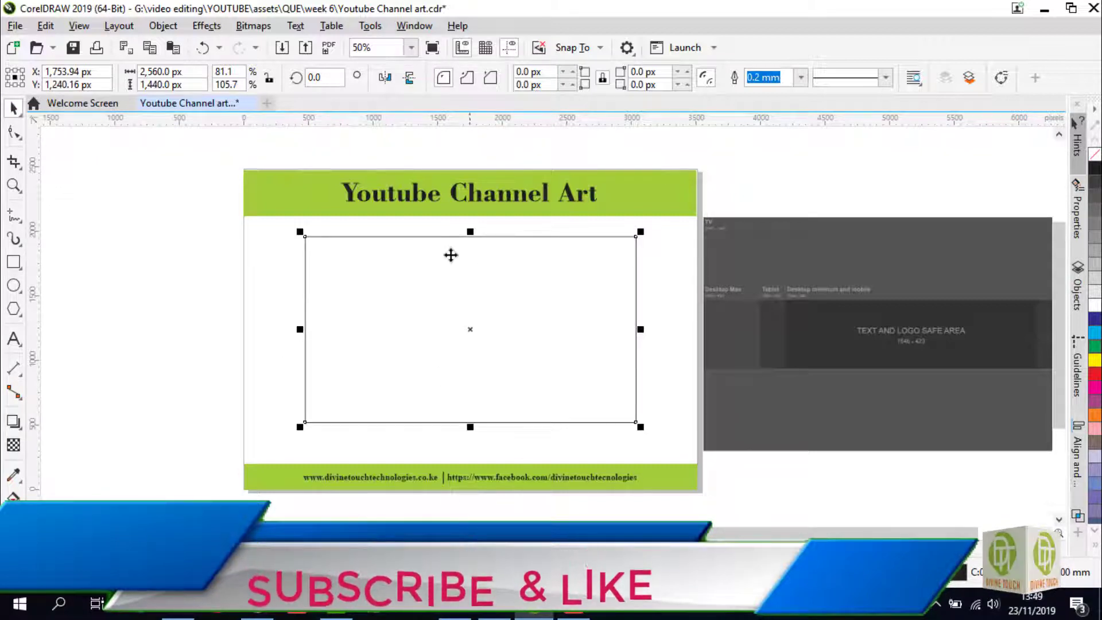
# Draw a second rectangle about 2725 × 969 px, starting outside the page's left edge and overlapping the first rectangle.
pyautogui.click(15, 263)
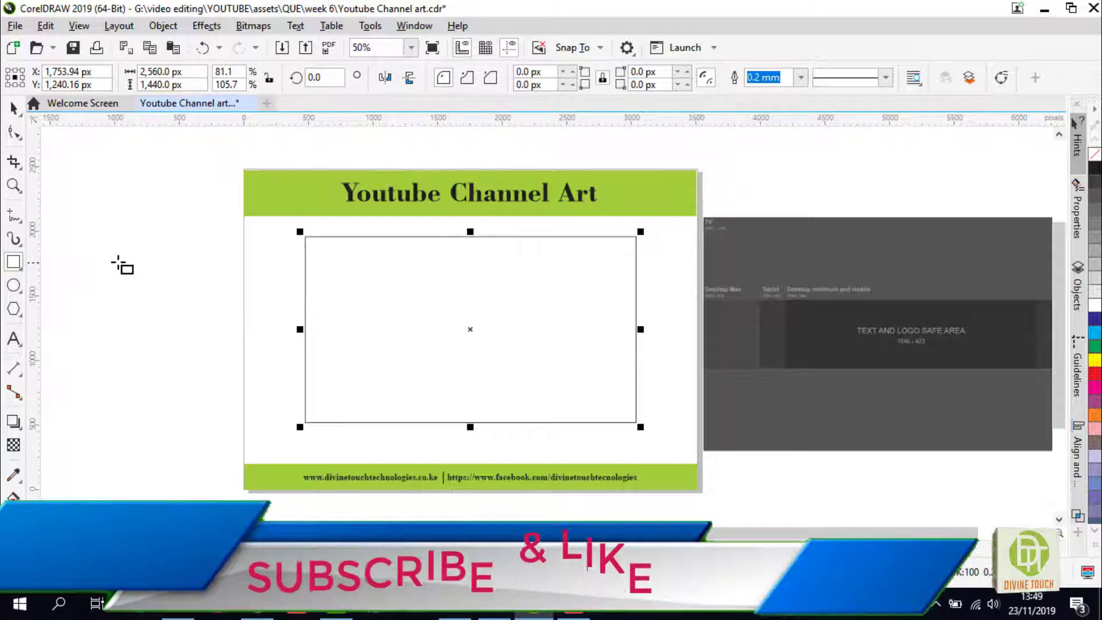
pyautogui.moveTo(115, 226); pyautogui.dragTo(467, 350)
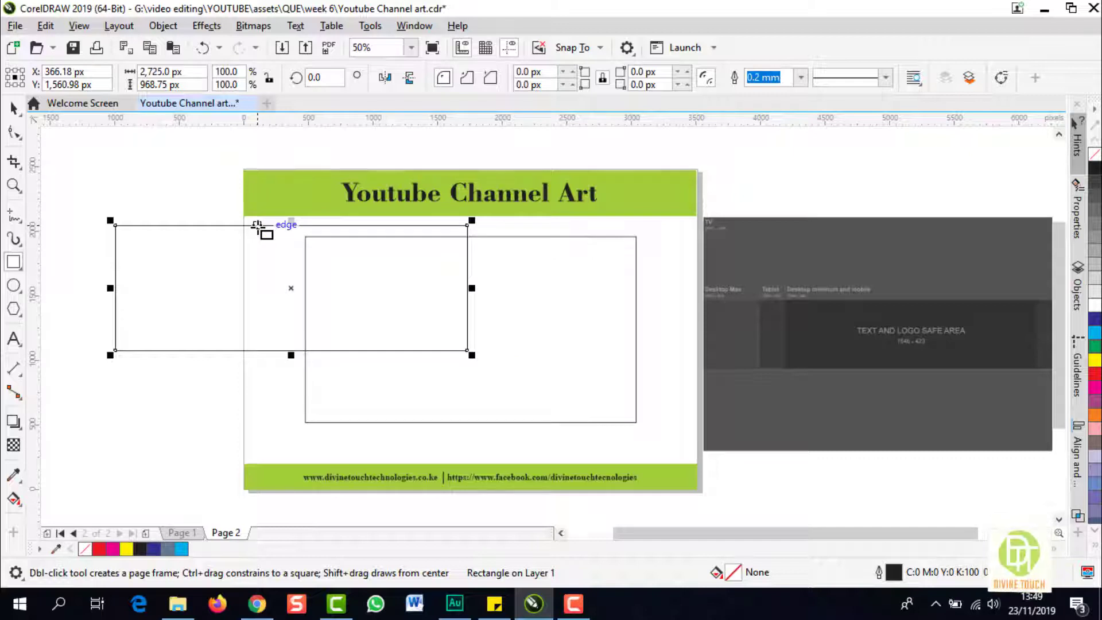
# Fill the centered 2560 × 1440 px rectangle with cyan and the second, overlapping rectangle with green.
pyautogui.click(14, 109)
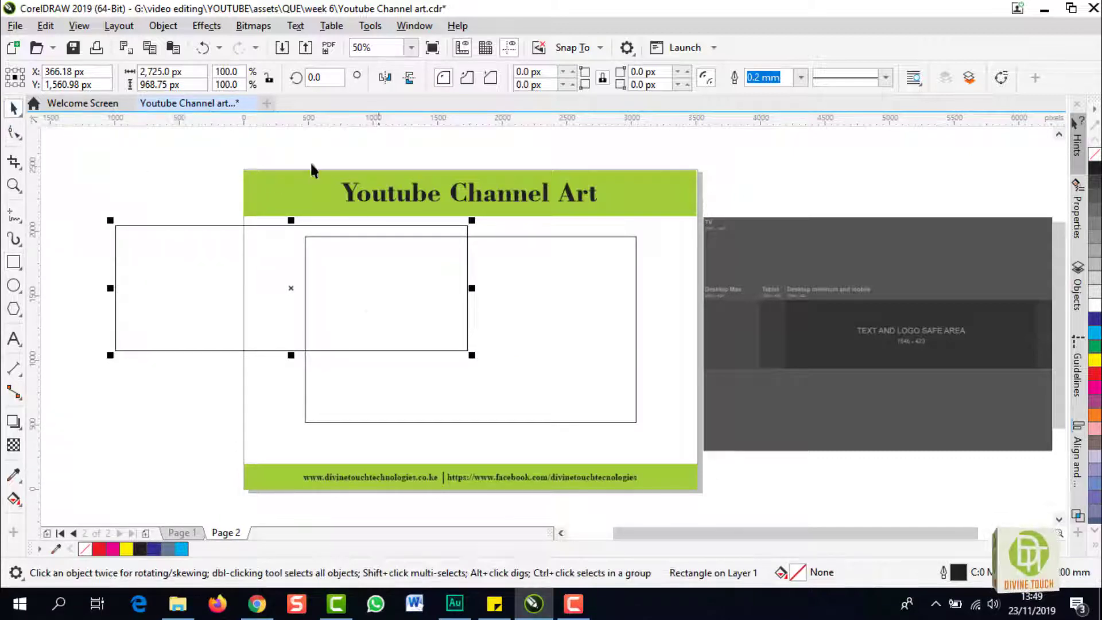
pyautogui.click(580, 307)
pyautogui.click(636, 303)
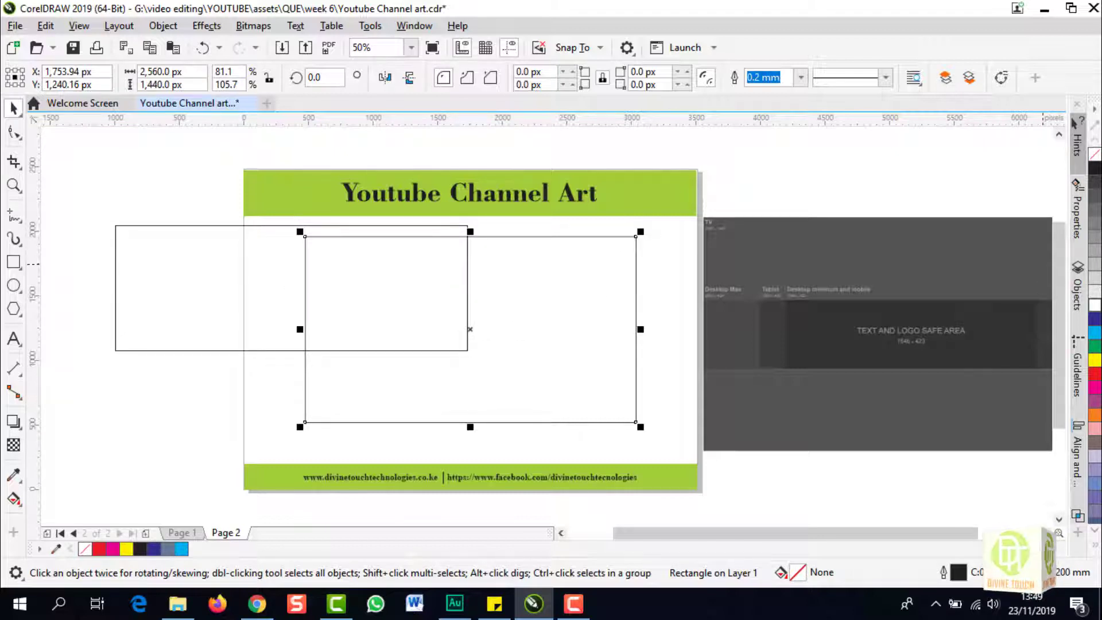
pyautogui.click(1095, 334)
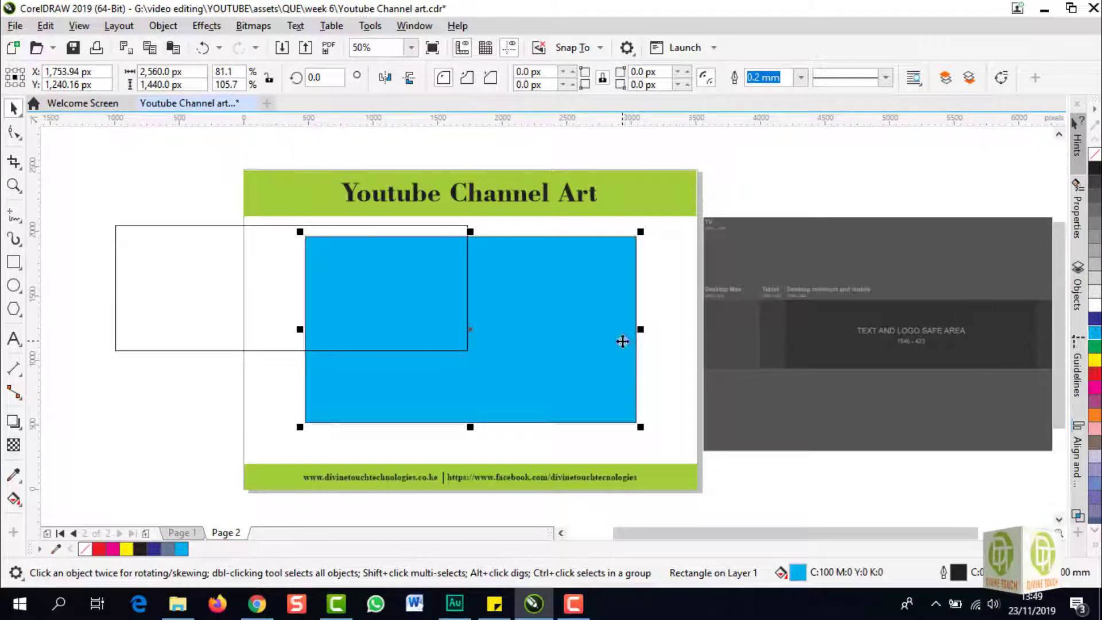
pyautogui.click(187, 265)
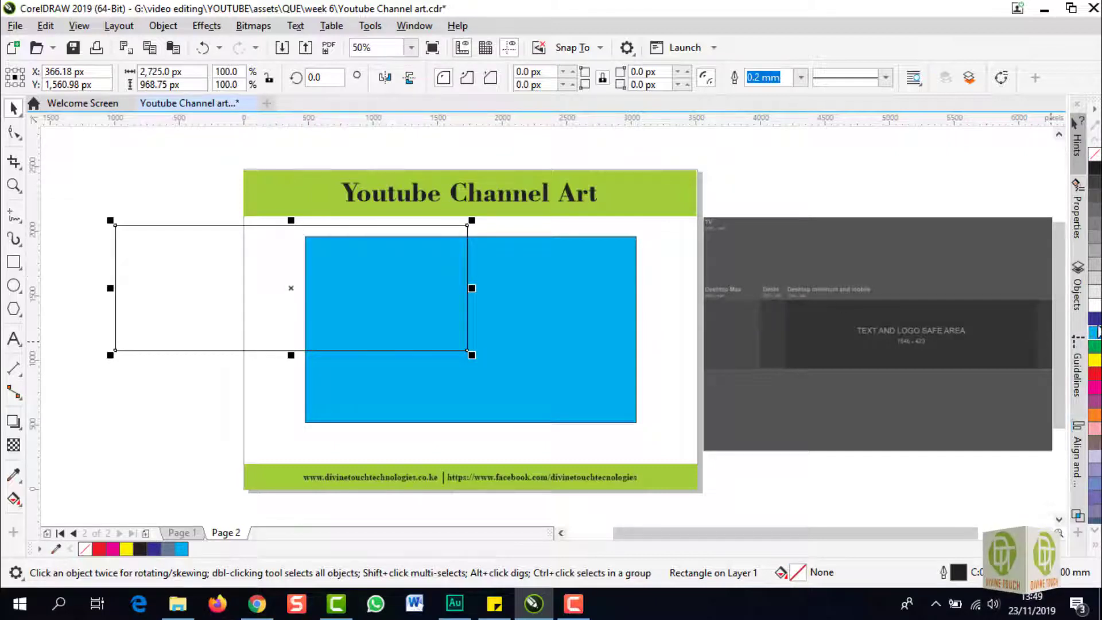
pyautogui.click(1095, 347)
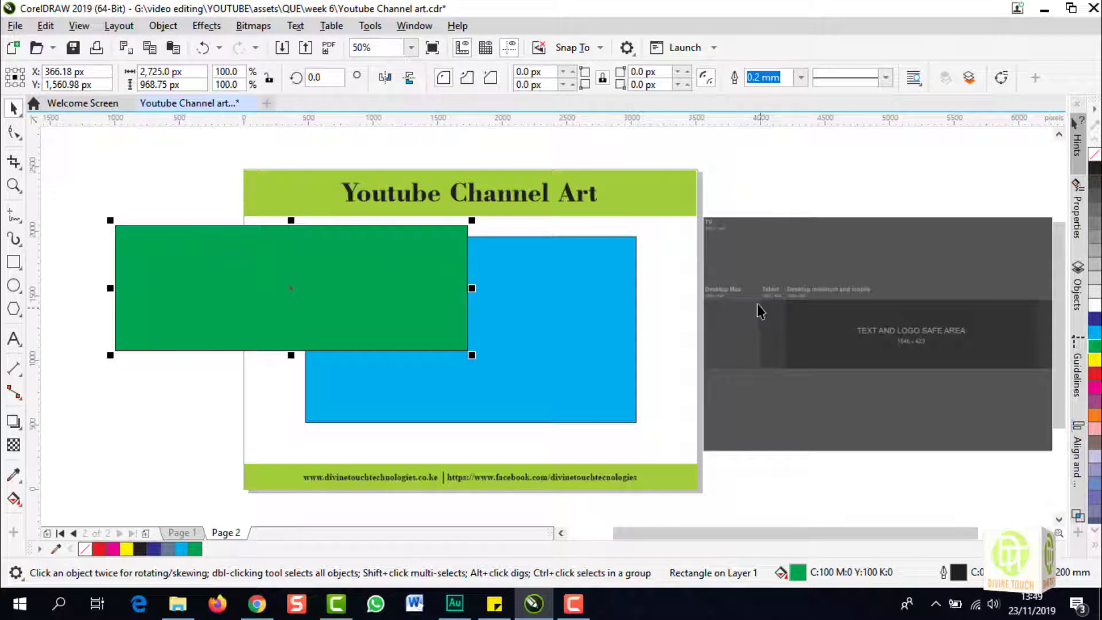
# Resize the green rectangle to 2560 × 423 px and center it on the page.
pyautogui.scroll(1, 758, 308)
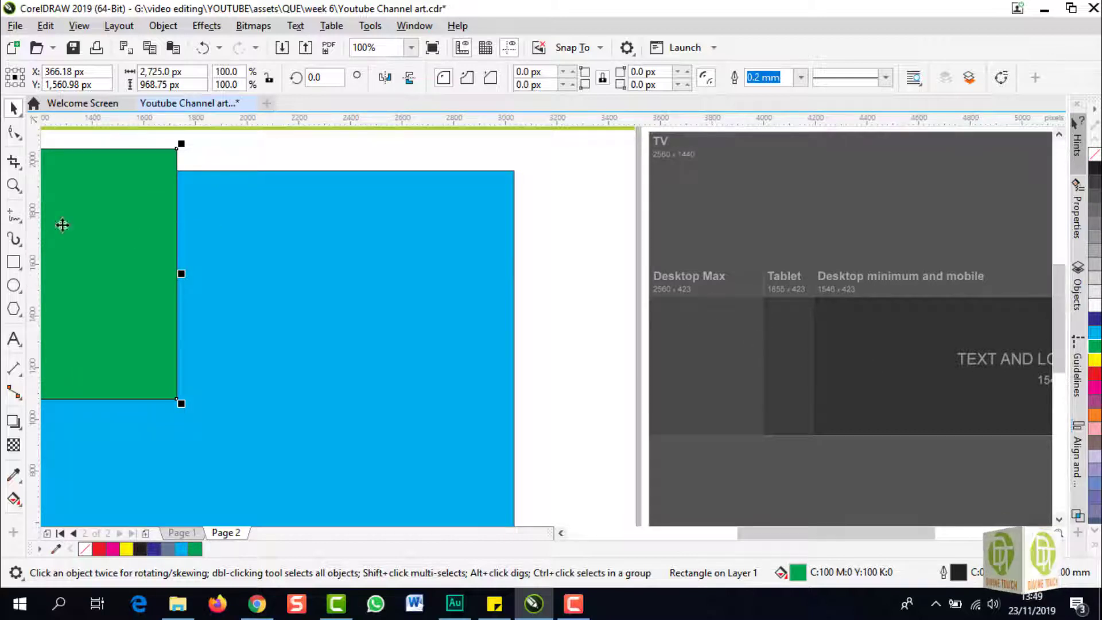
pyautogui.scroll(-1, 301, 280)
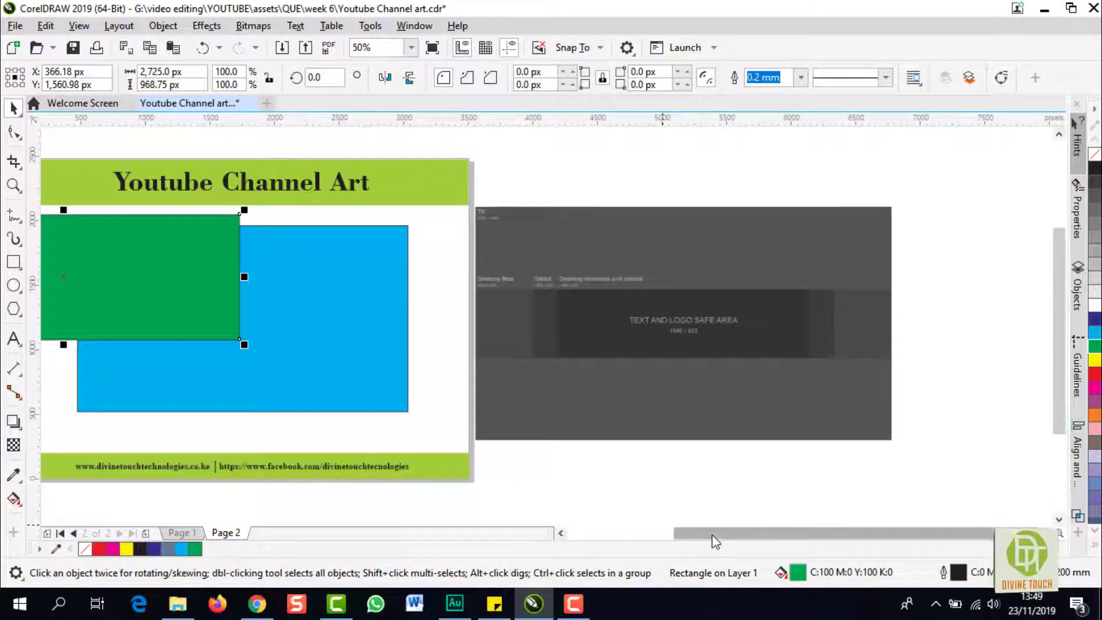
pyautogui.moveTo(714, 542); pyautogui.dragTo(694, 541)
pyautogui.scroll(-1, 377, 347)
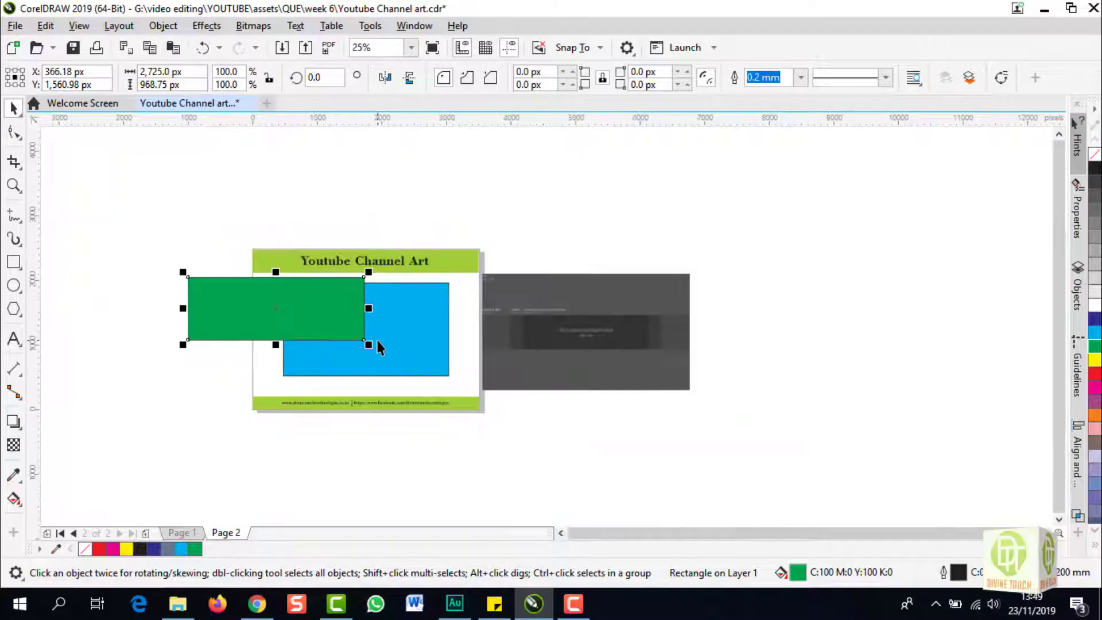
pyautogui.scroll(1, 256, 305)
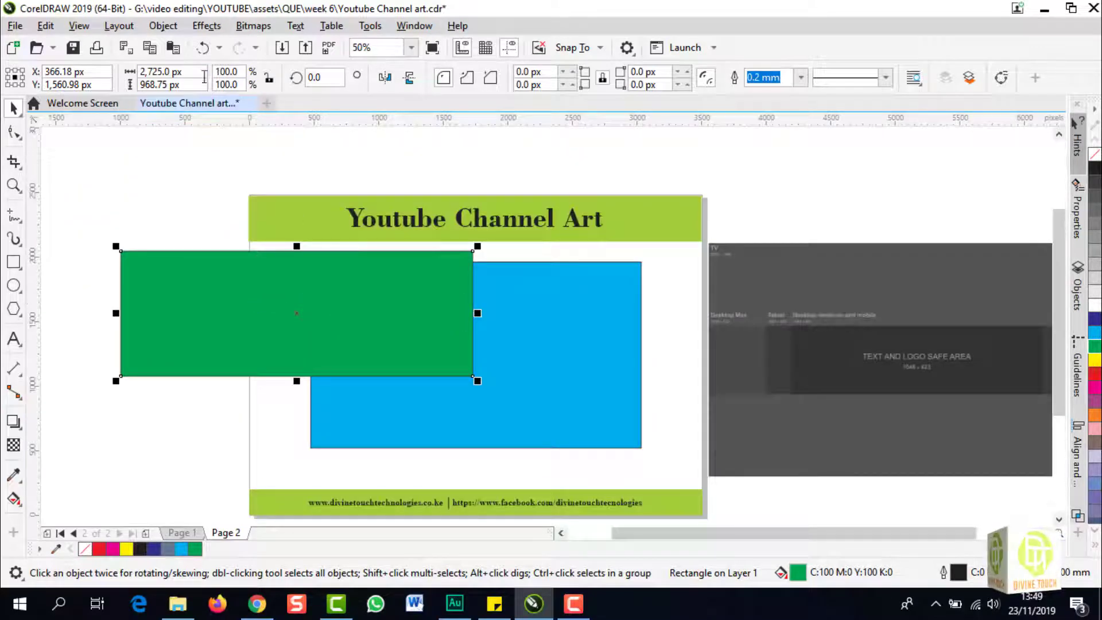
pyautogui.click(204, 76)
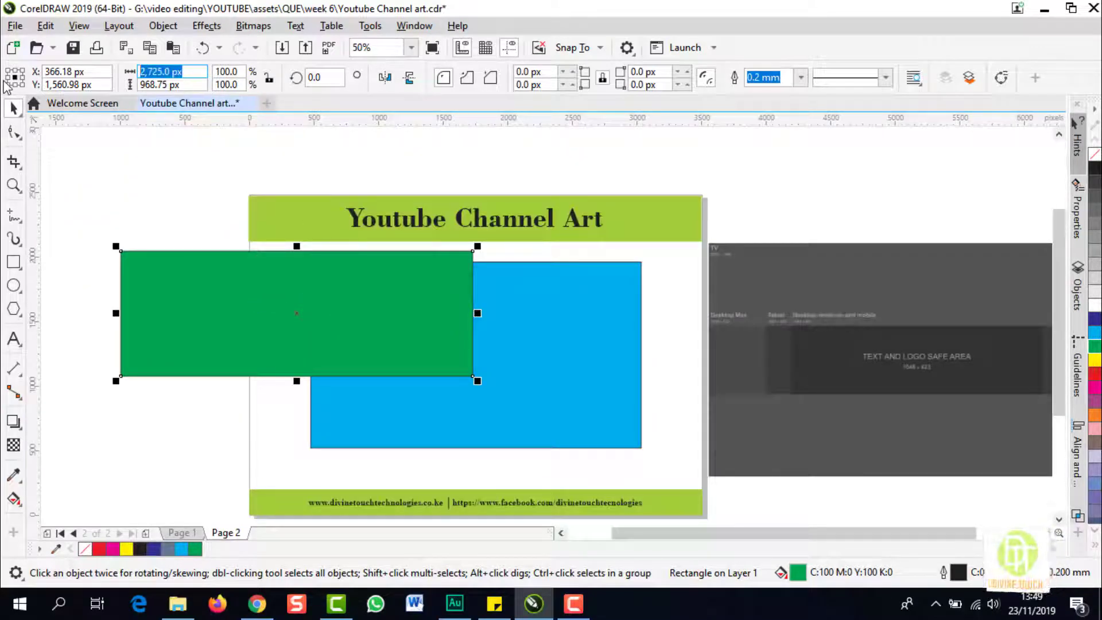
pyautogui.write('2560')
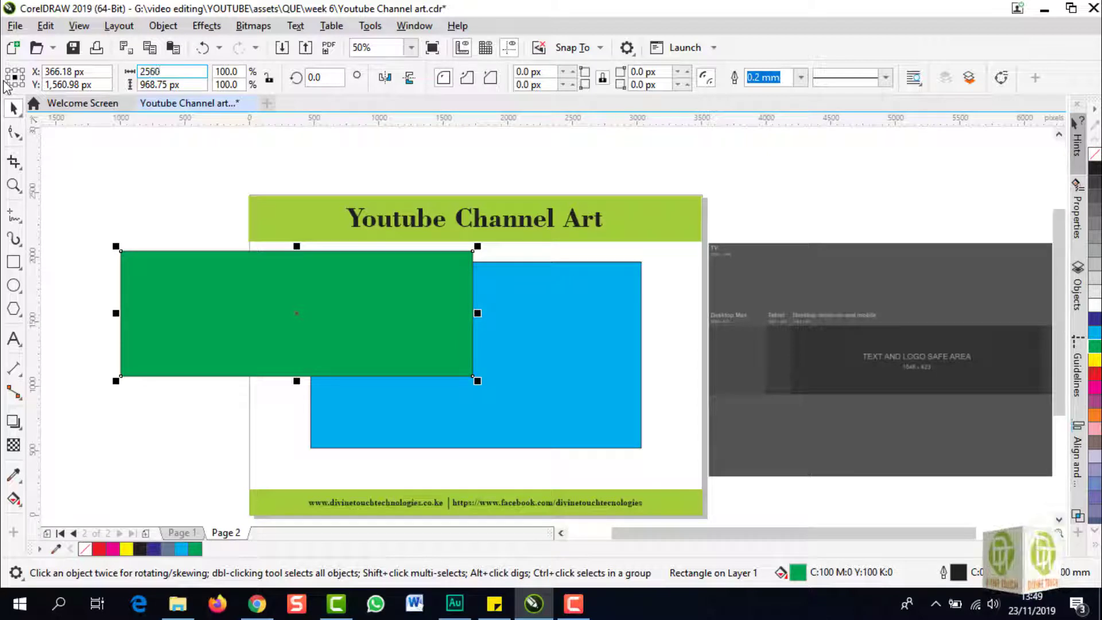
pyautogui.press('Tab')
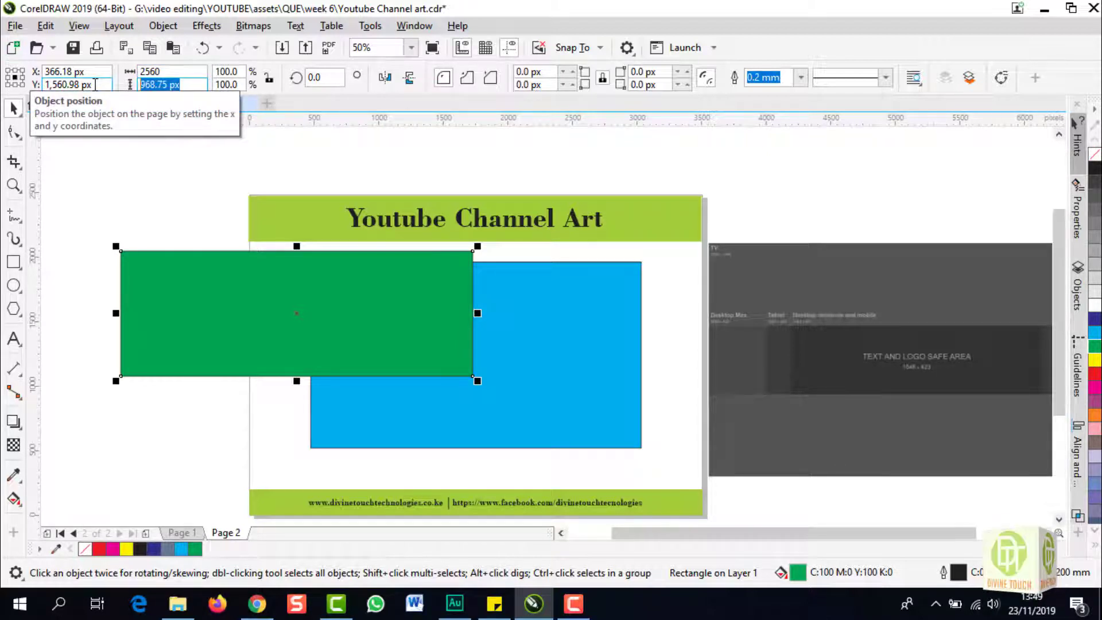
pyautogui.write('423')
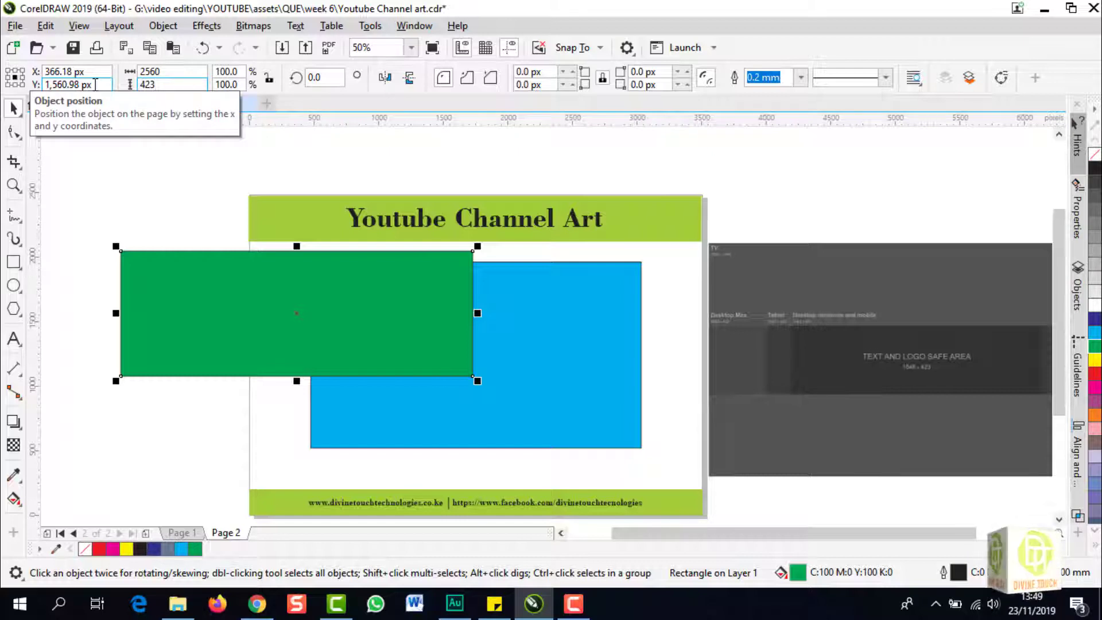
pyautogui.press('Return')
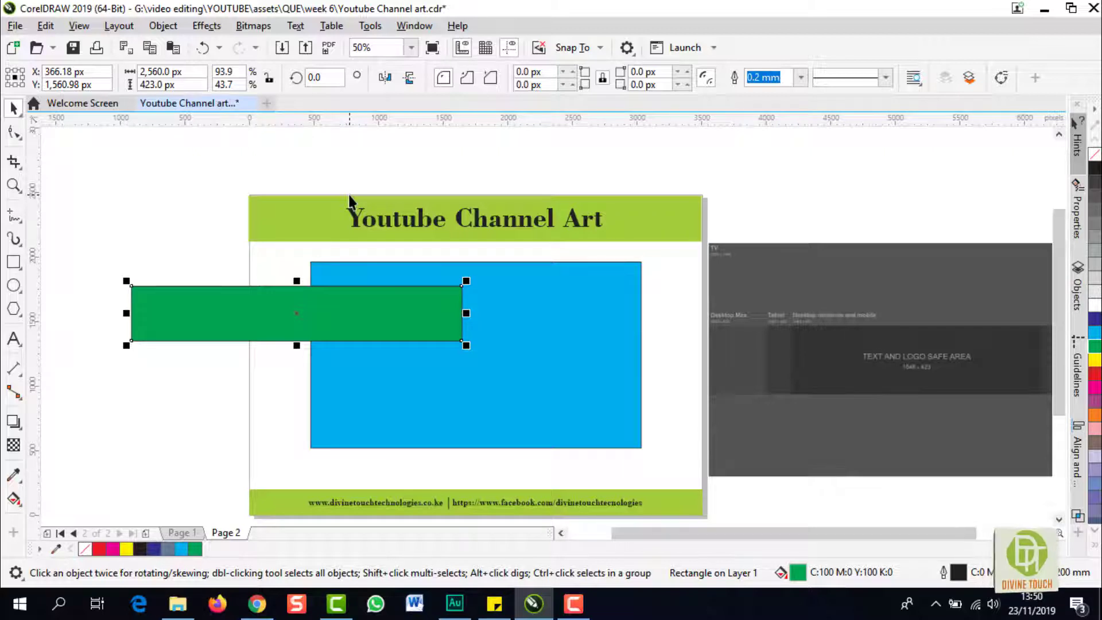
pyautogui.press('p')
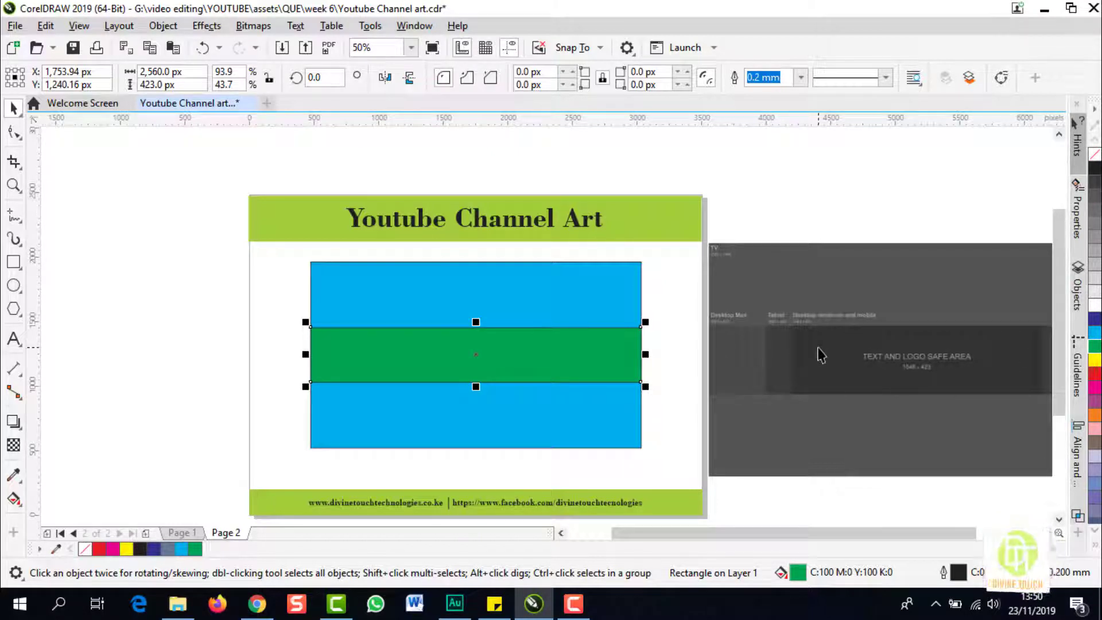
pyautogui.click(152, 344)
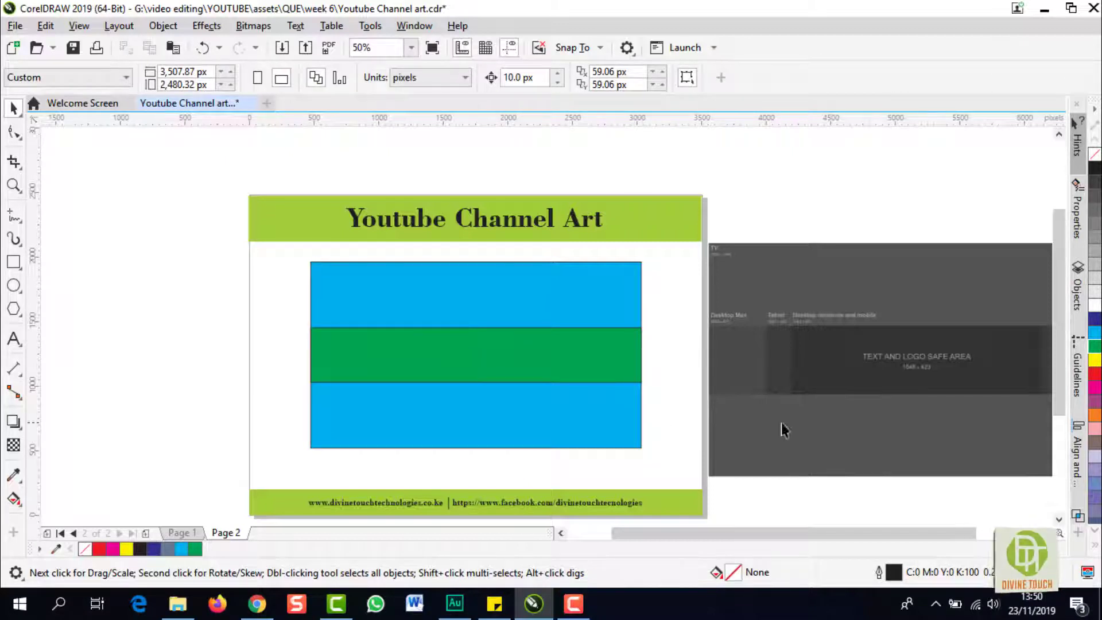
# Draw a third rectangle about 2138 × 663 px, starting outside the page's left edge and overlapping the cyan and green rectangles.
pyautogui.scroll(3, 776, 337)
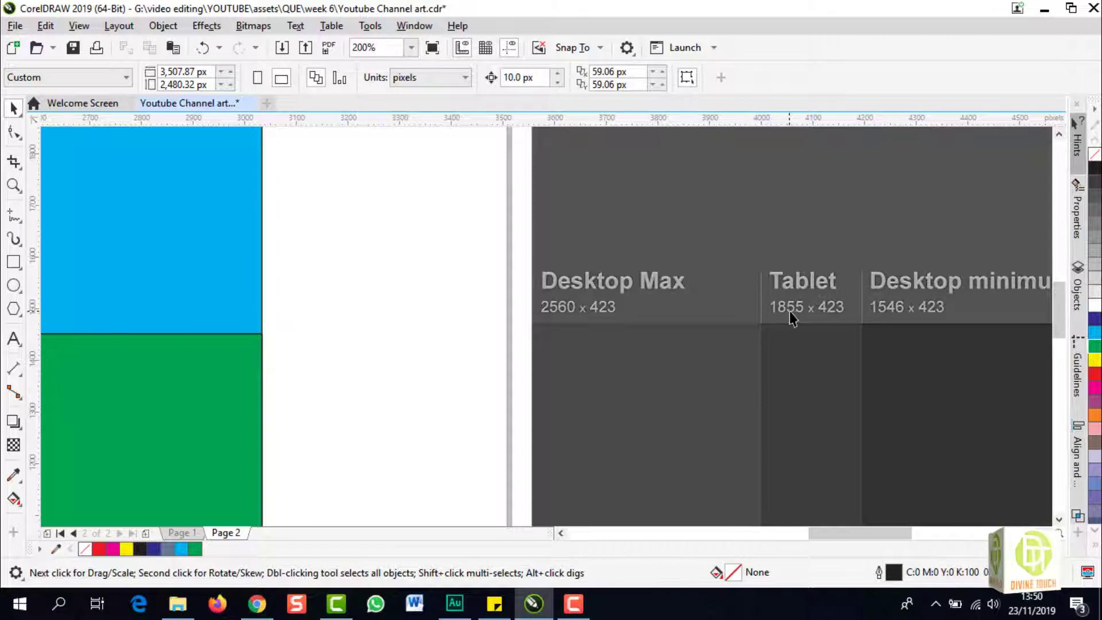
pyautogui.scroll(-3, 789, 311)
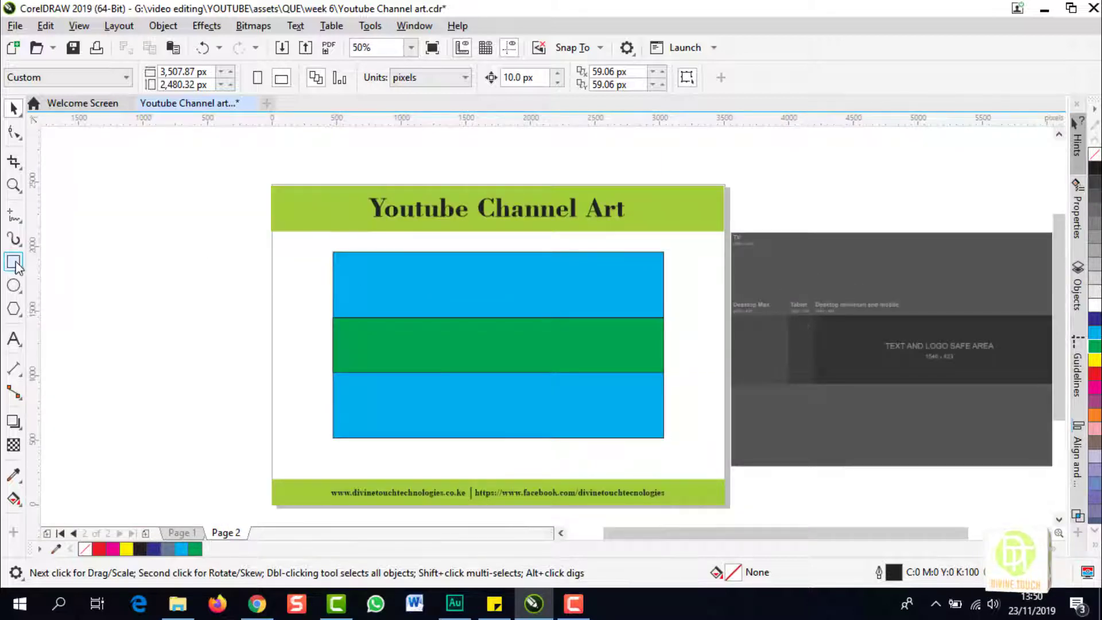
pyautogui.click(14, 263)
pyautogui.moveTo(101, 268)
pyautogui.mouseDown()
pyautogui.moveTo(289, 271)
pyautogui.moveTo(378, 354)
pyautogui.mouseUp()
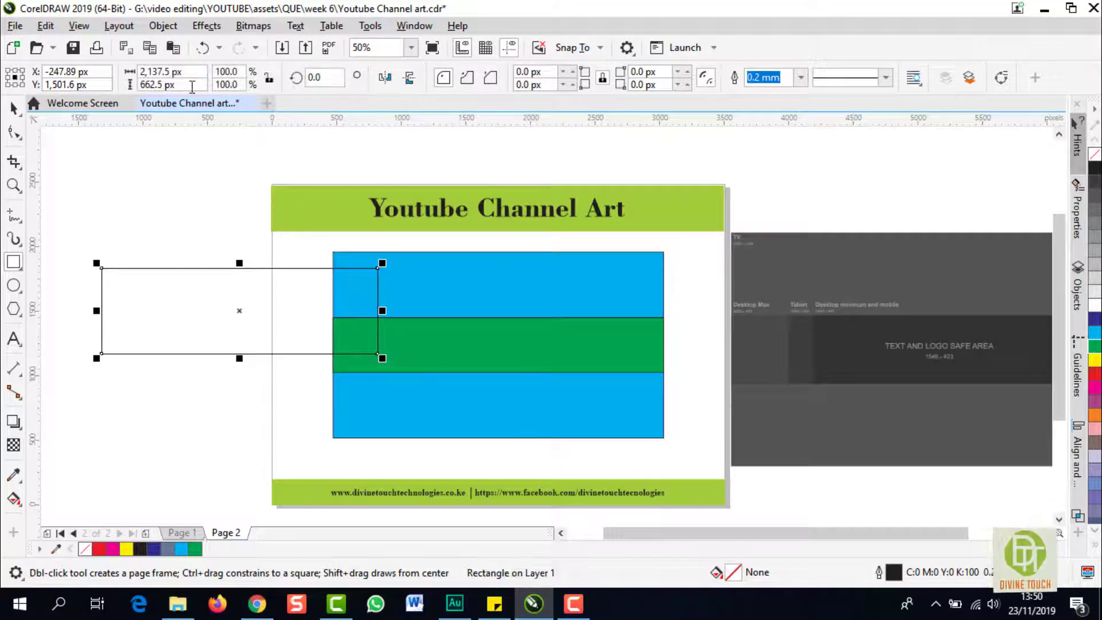
# Set the third rectangle's width to 1855 px to match the template's tablet area.
pyautogui.moveTo(191, 73); pyautogui.dragTo(72, 71)
pyautogui.write('1')
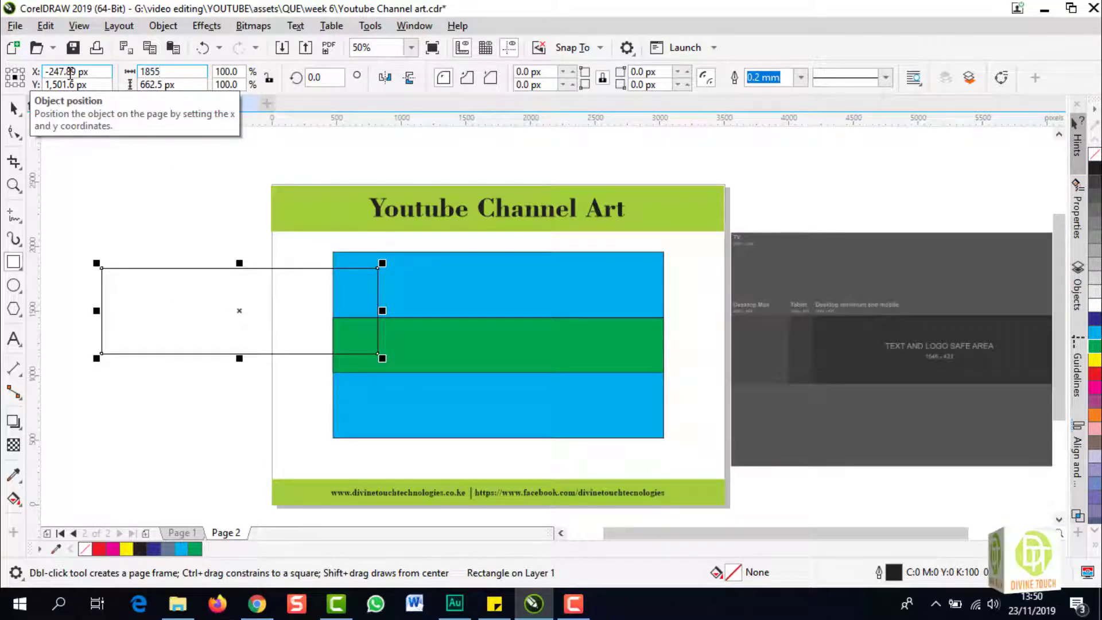
pyautogui.write('855')
pyautogui.press('Tab')
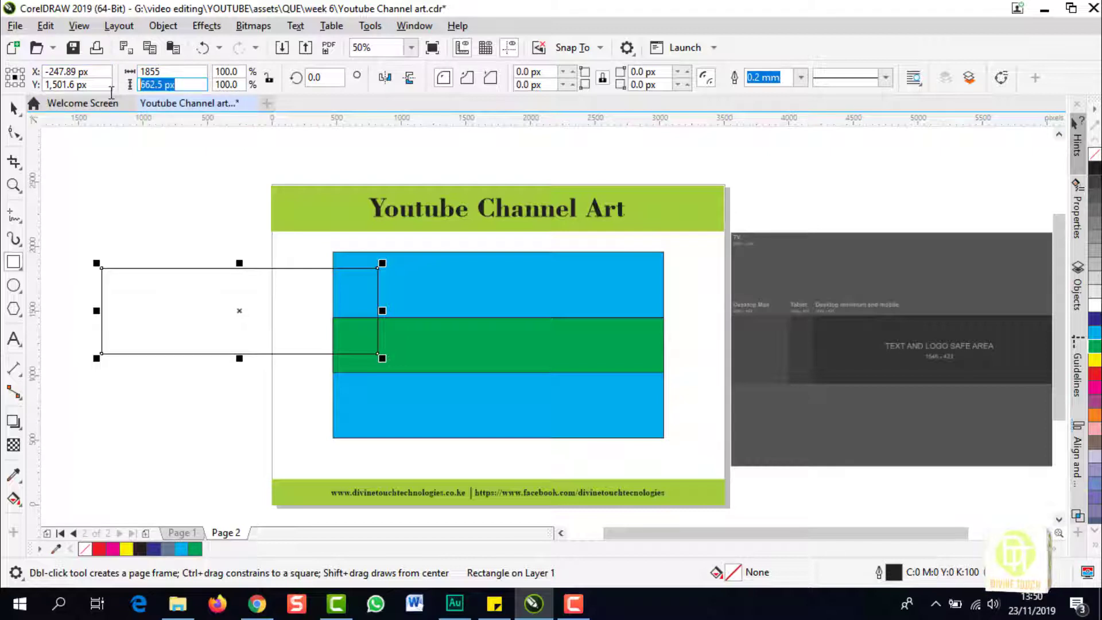
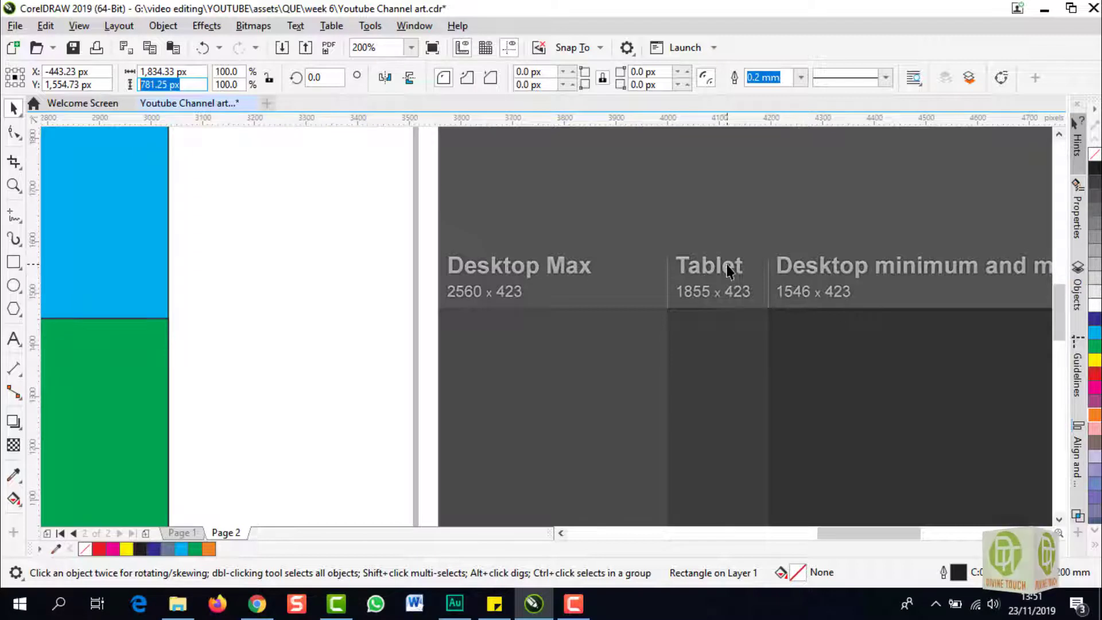
# Resize the unfilled fourth rectangle to 1546 × 423 px for the desktop minimum and mobile area.
pyautogui.click(172, 72)
pyautogui.write('1546')
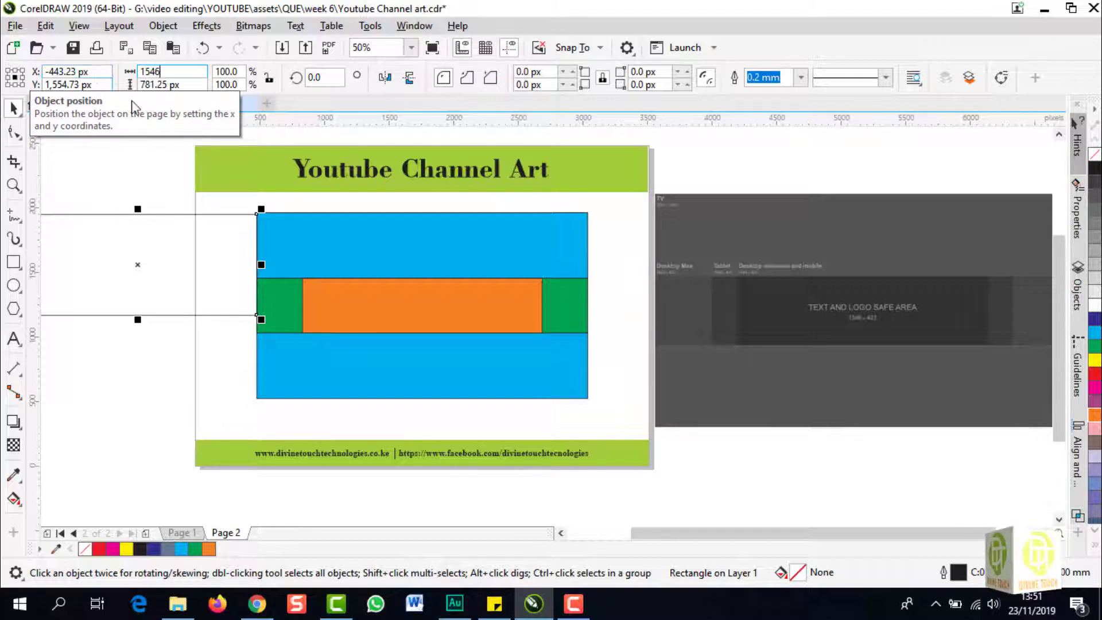
pyautogui.click(201, 85)
pyautogui.write('423')
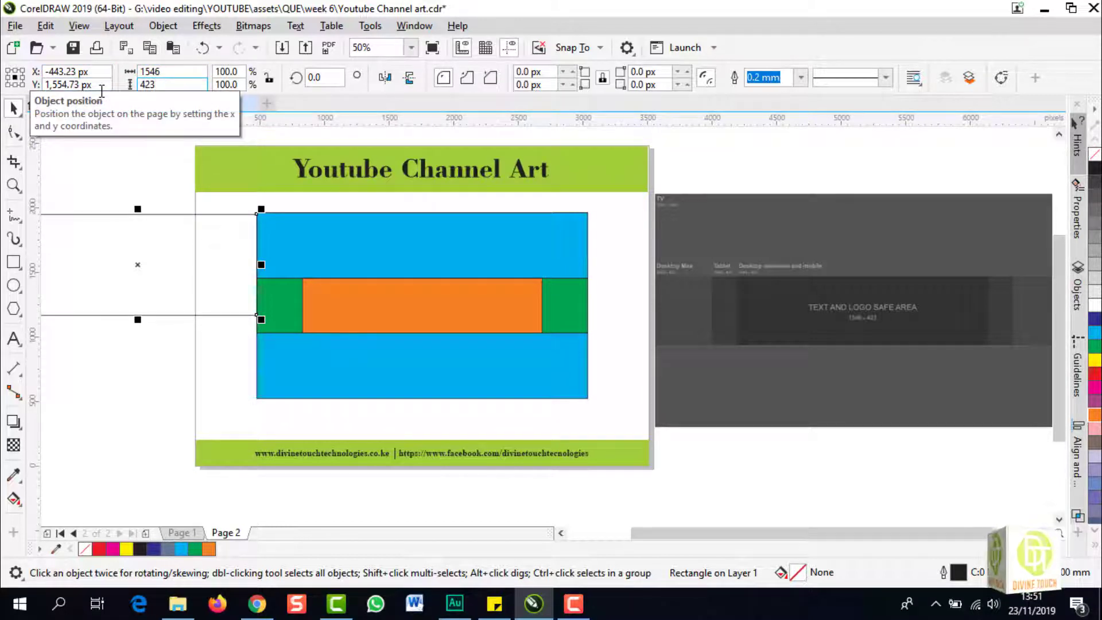
pyautogui.press('Return')
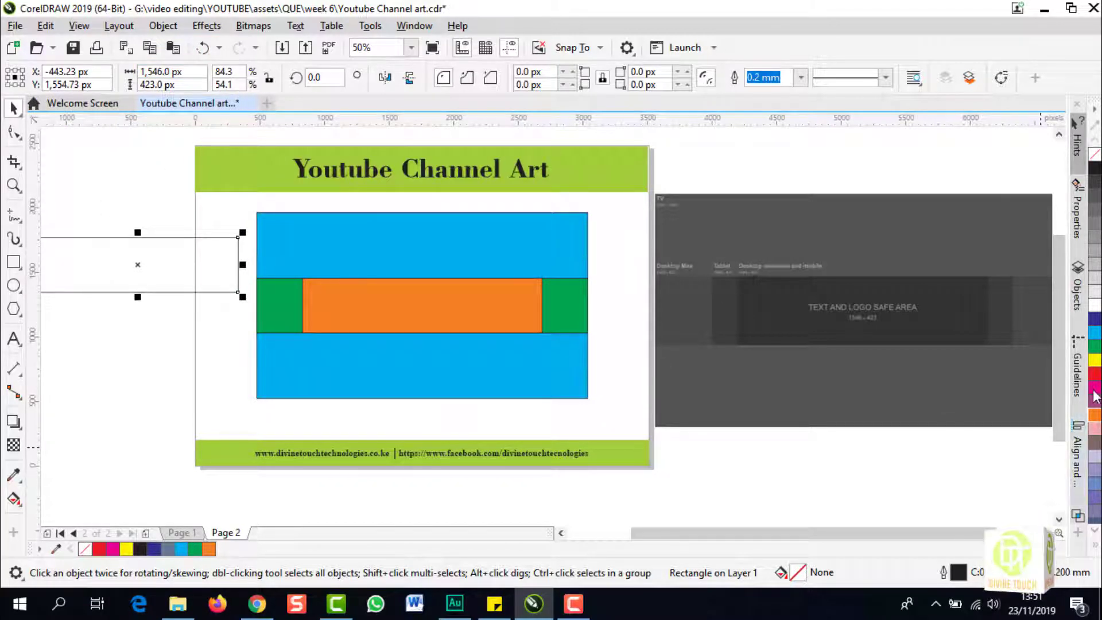
# Fill the 1546 × 423 px rectangle with purple and center it on the page.
pyautogui.click(1095, 400)
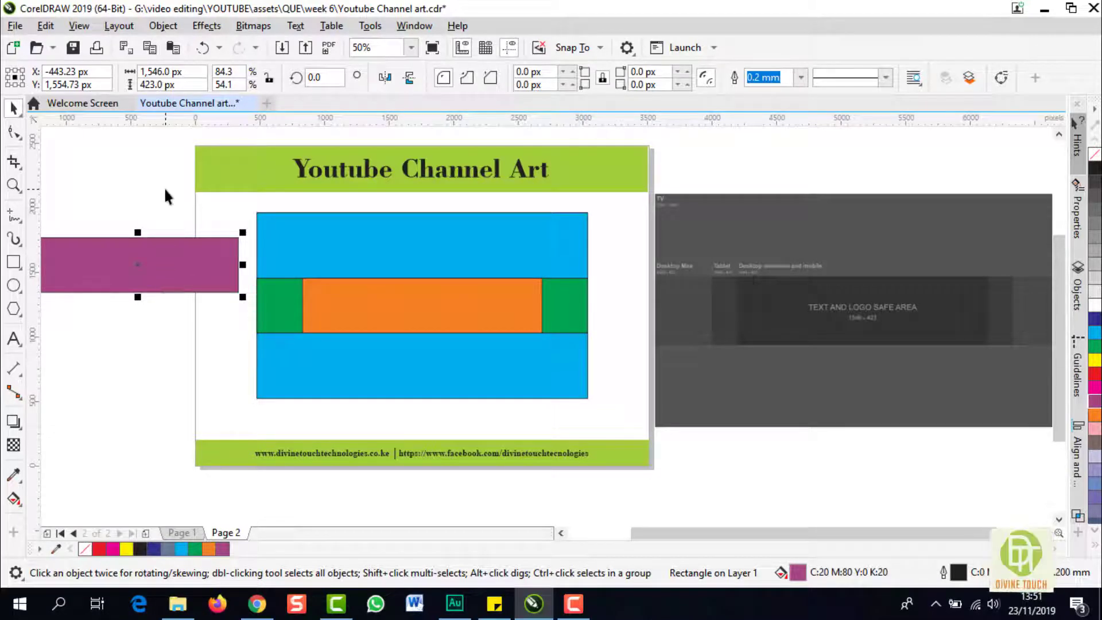
pyautogui.press('p')
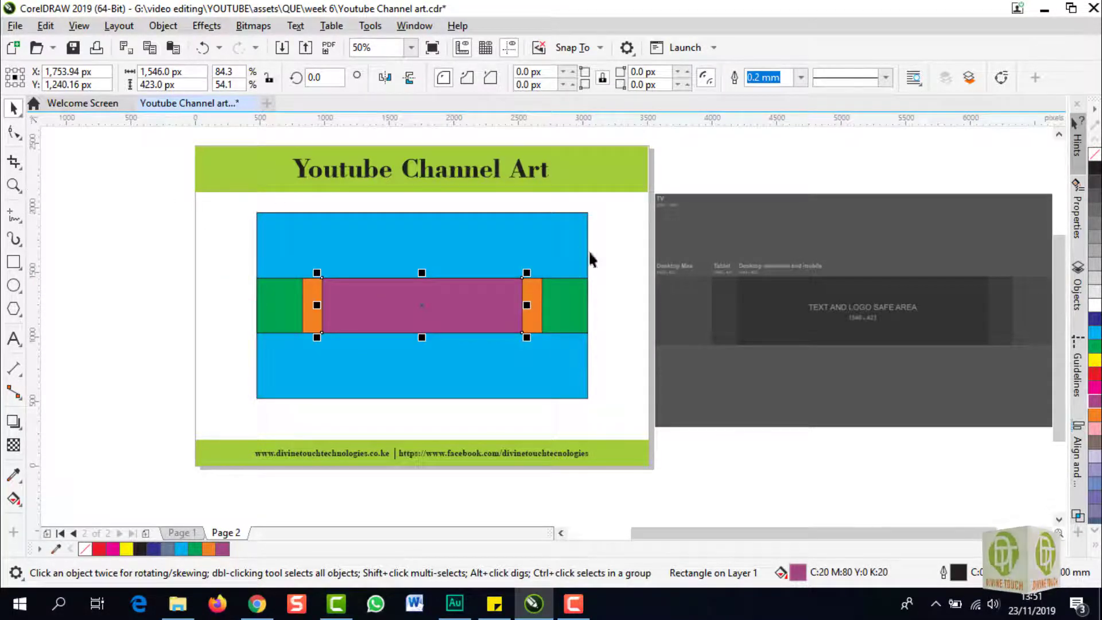
pyautogui.click(140, 242)
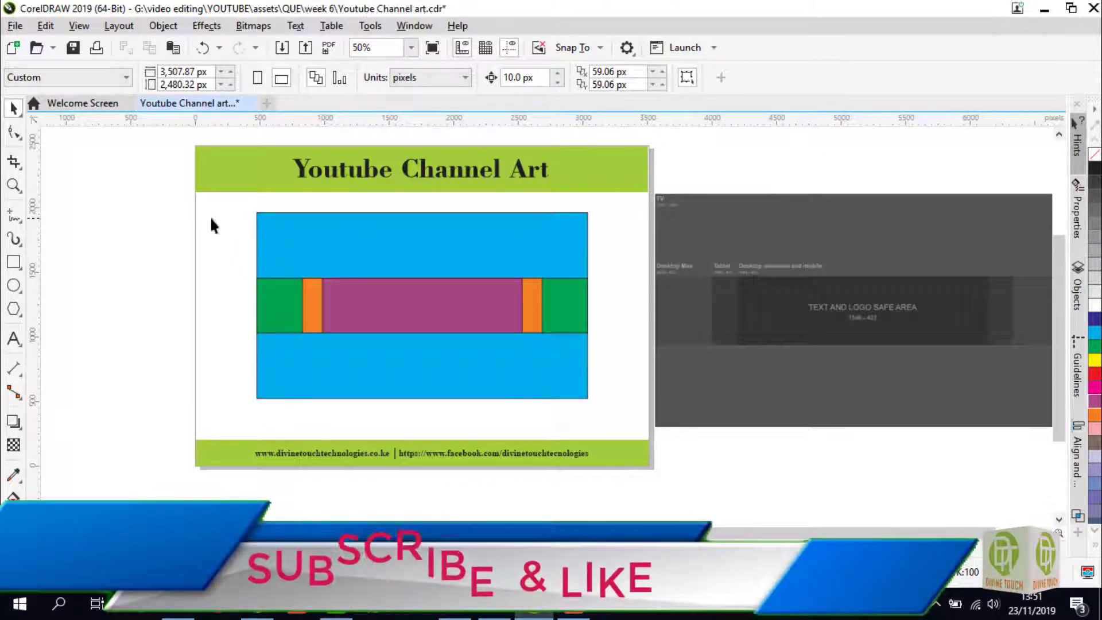
# Move the channel art template image farther to the right, away from the page.
pyautogui.moveTo(186, 203); pyautogui.dragTo(602, 412)
pyautogui.click(753, 353)
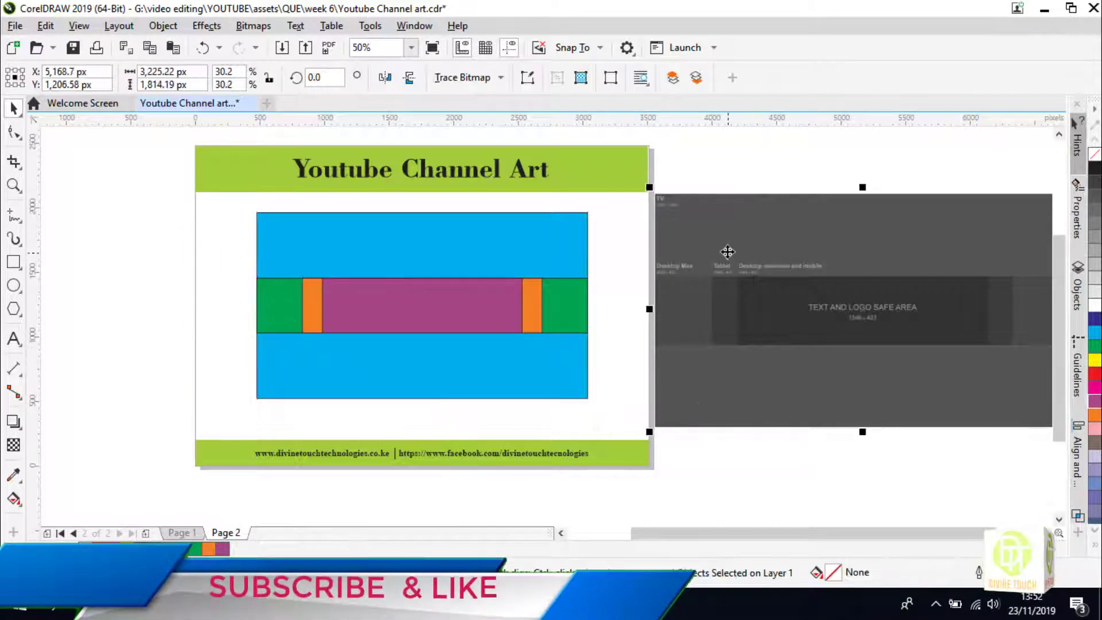
pyautogui.moveTo(727, 251); pyautogui.dragTo(1008, 249)
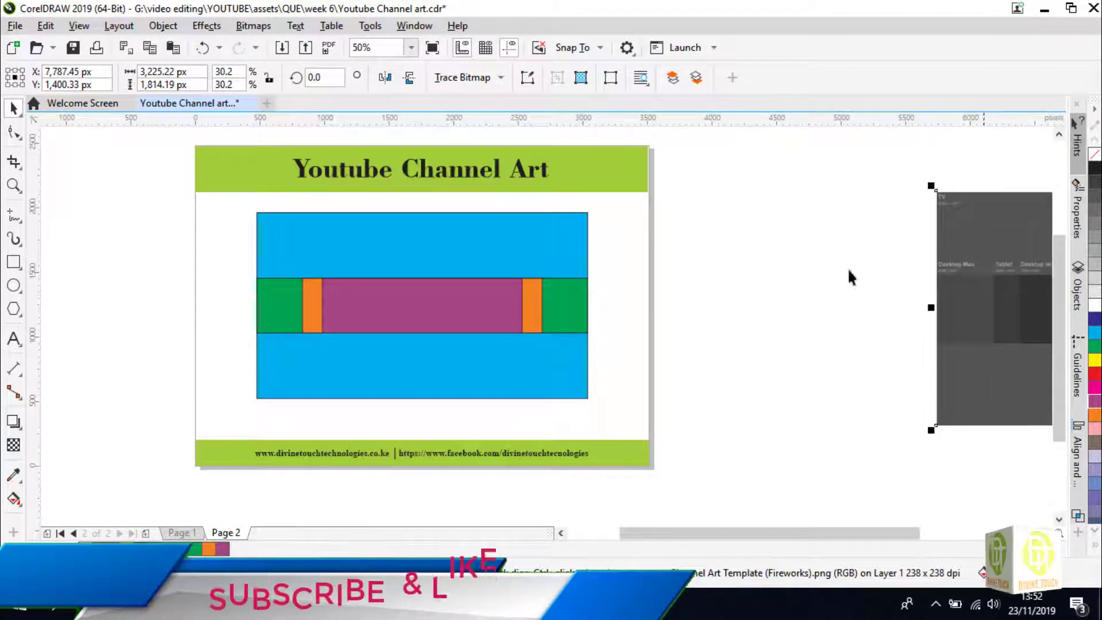
# Remove the cyan fill from the 2560 × 1440 px rectangle.
pyautogui.moveTo(173, 204); pyautogui.dragTo(610, 412)
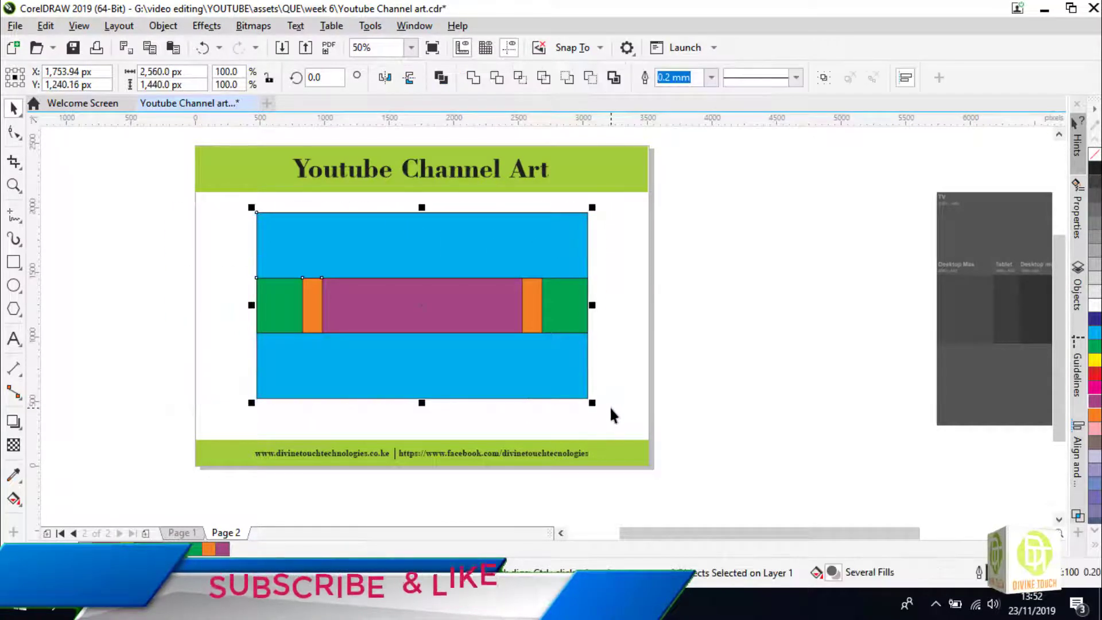
pyautogui.click(411, 48)
pyautogui.click(381, 76)
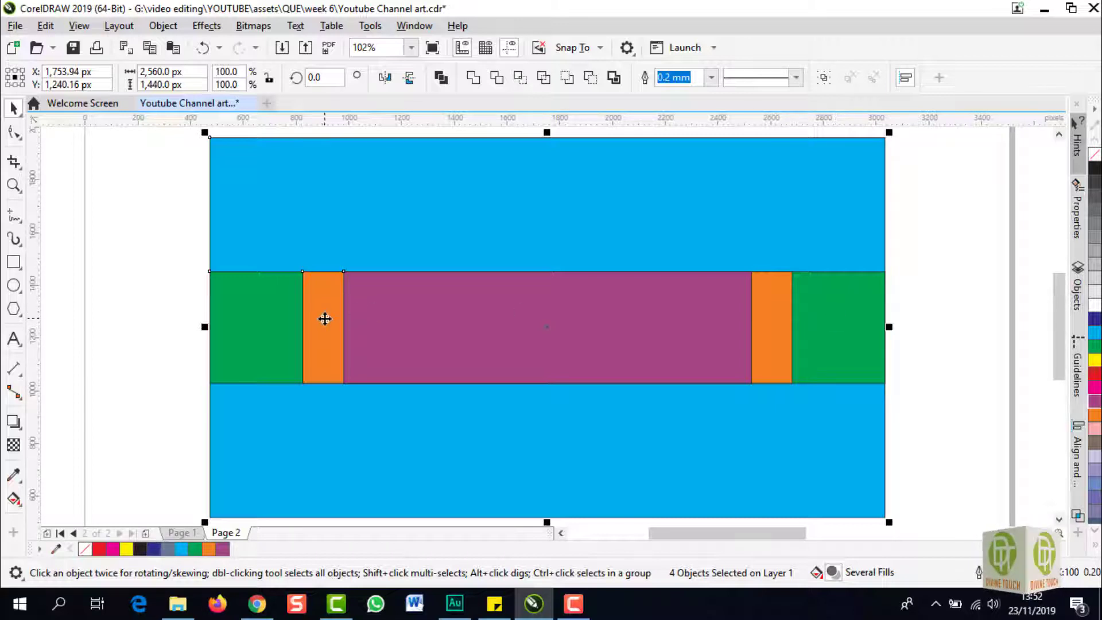
pyautogui.click(418, 215)
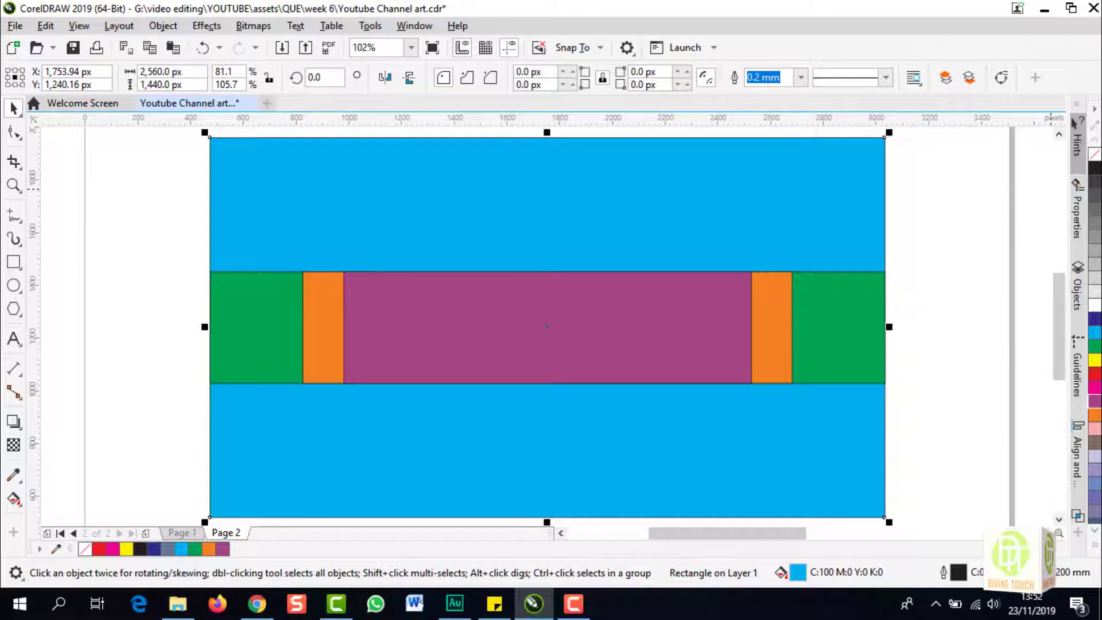
pyautogui.click(1095, 161)
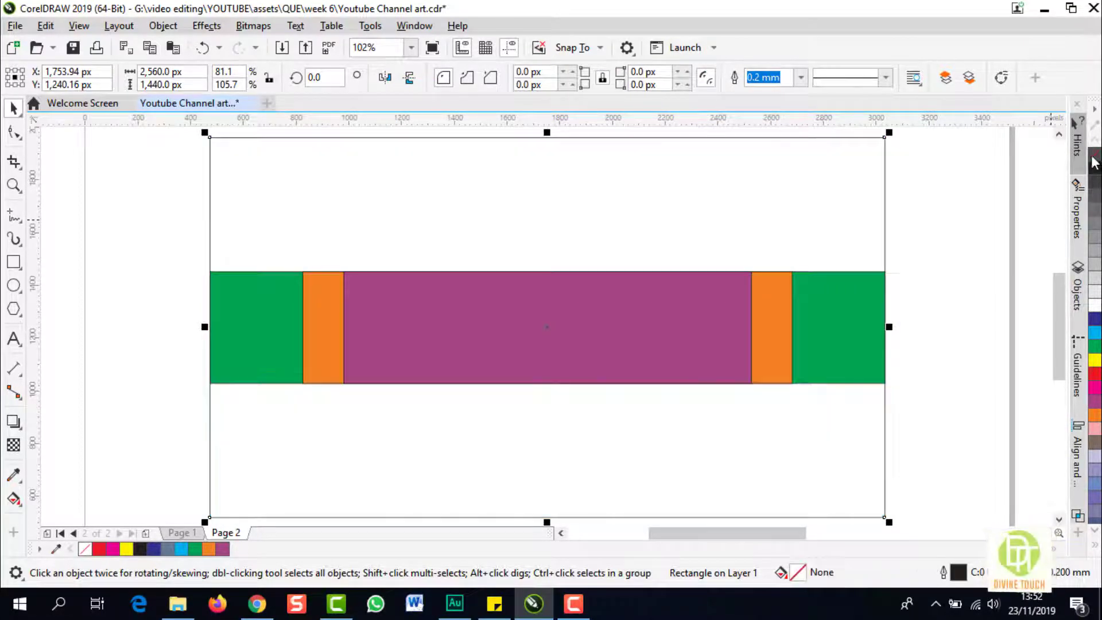
# Remove the green, purple and orange fills from the three 423 px high rectangles, leaving only their outlines.
pyautogui.click(861, 302)
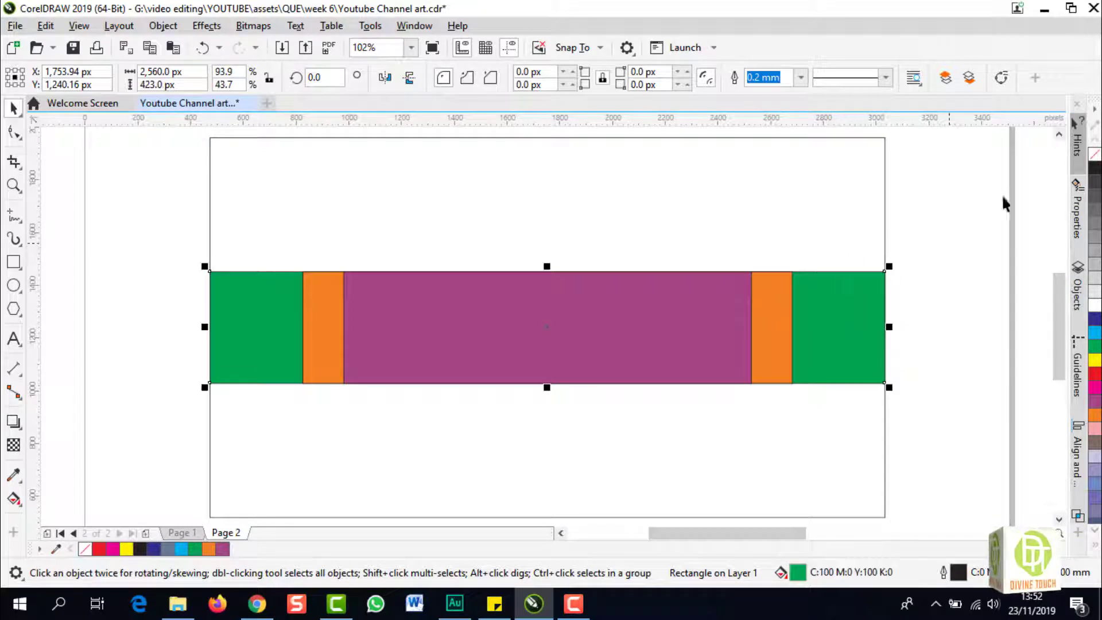
pyautogui.click(1095, 162)
pyautogui.click(625, 293)
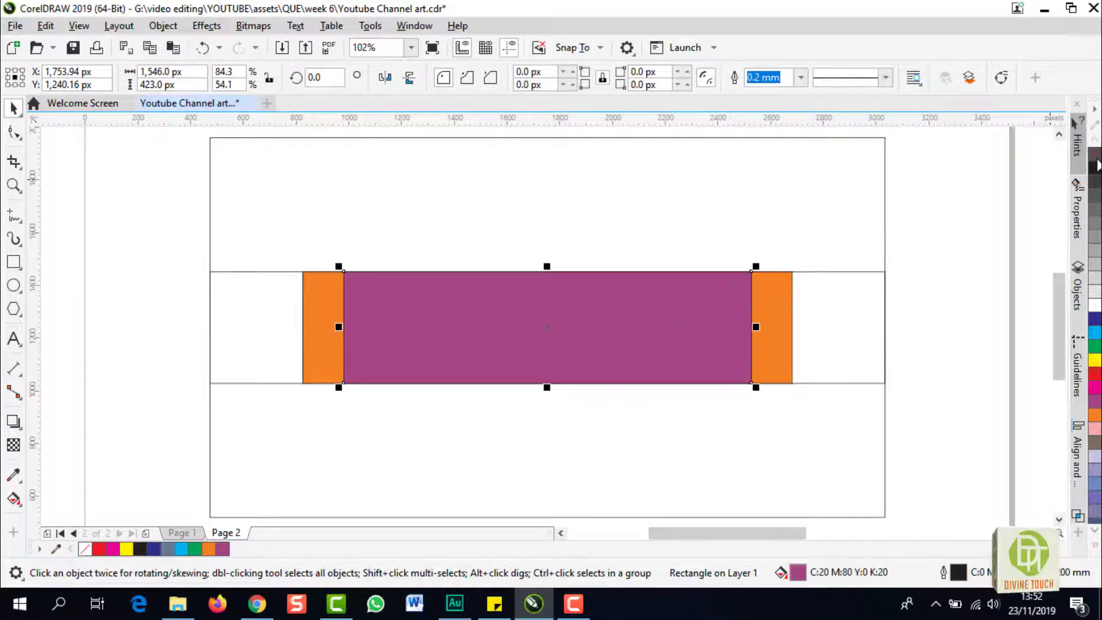
pyautogui.click(1095, 161)
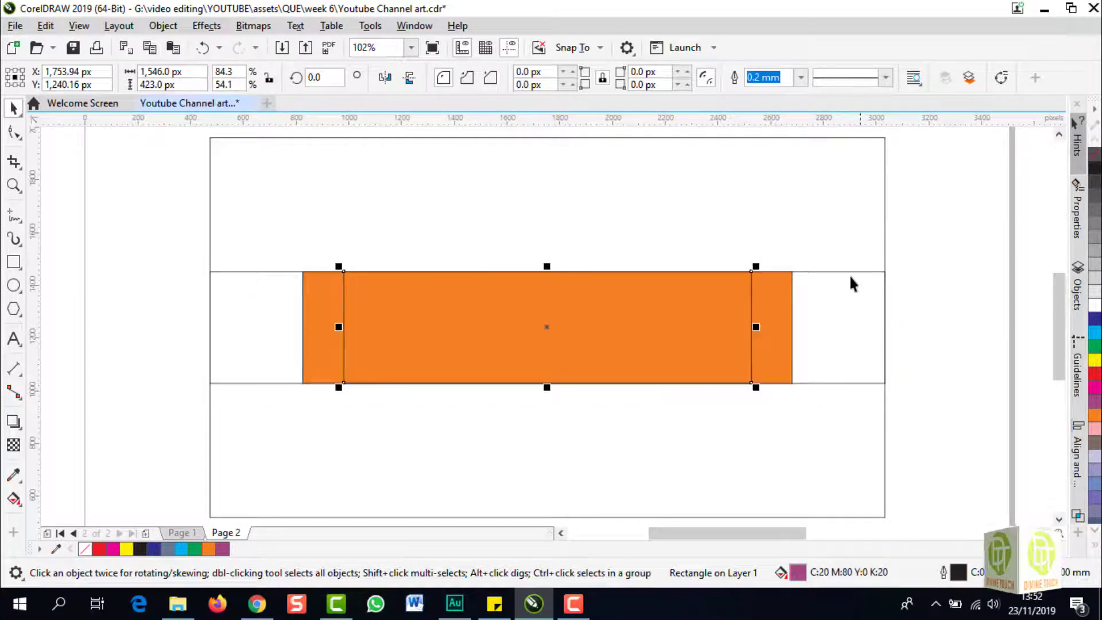
pyautogui.click(777, 313)
pyautogui.click(1095, 162)
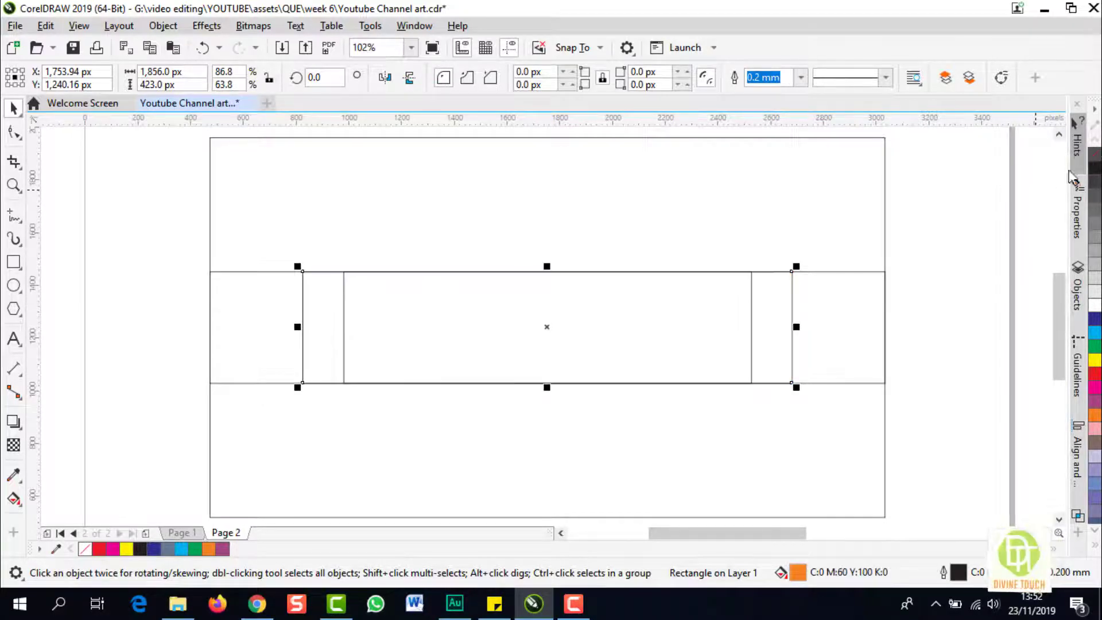
pyautogui.click(939, 230)
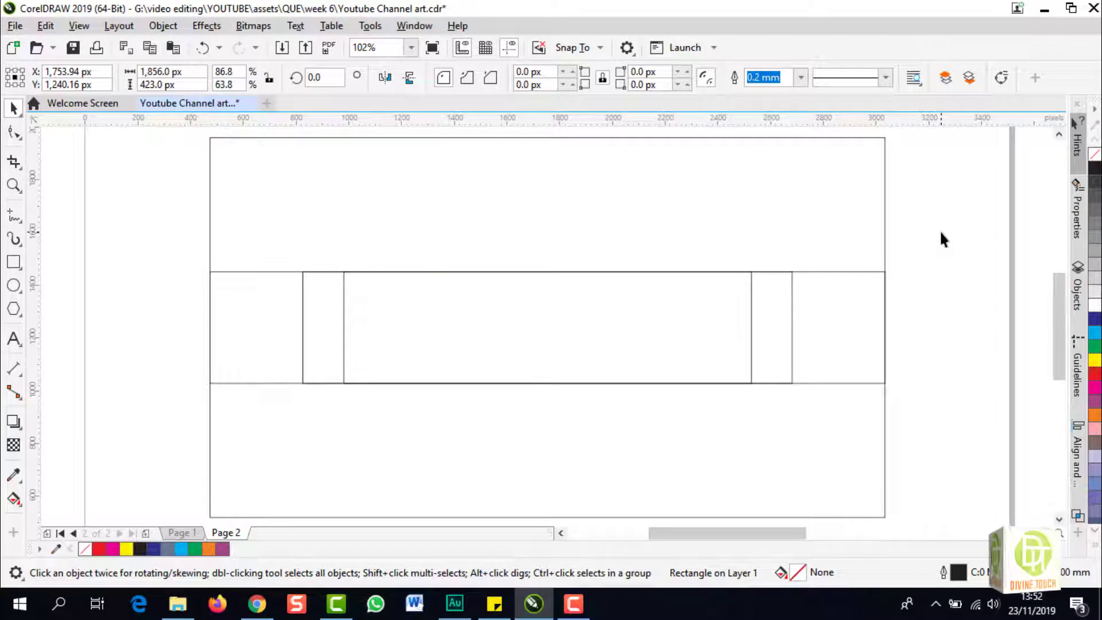
# Add the artistic text "DIVINE TOUCH TECHNOLOGIES" in capitals near the upper edge of the innermost 1546 × 423 px rectangle.
pyautogui.click(573, 315)
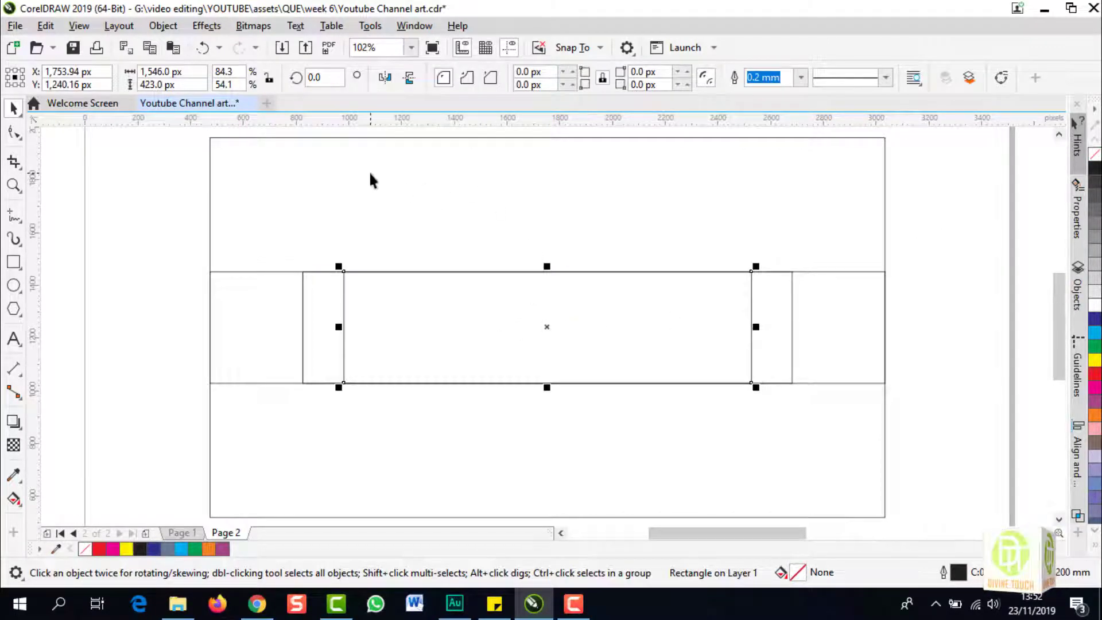
pyautogui.click(163, 250)
pyautogui.click(20, 338)
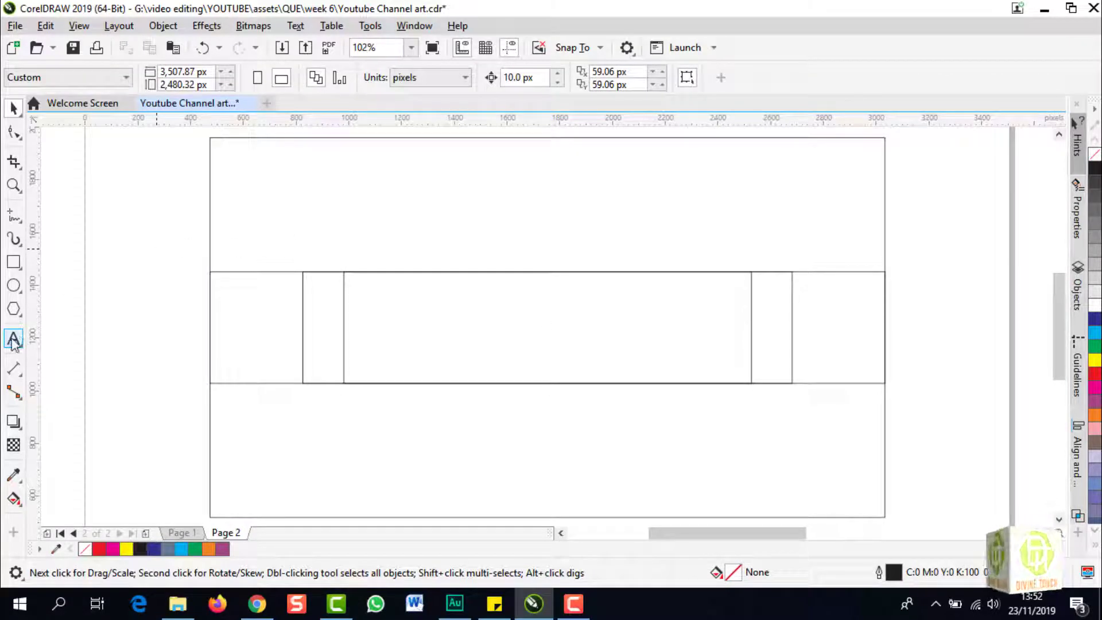
pyautogui.click(407, 298)
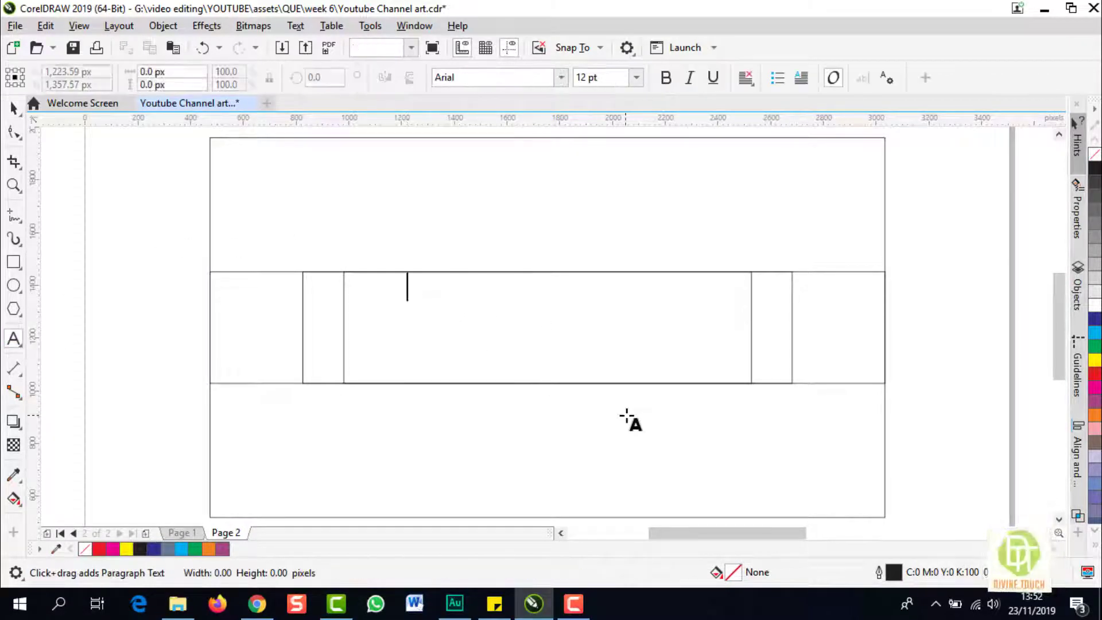
pyautogui.write('divi')
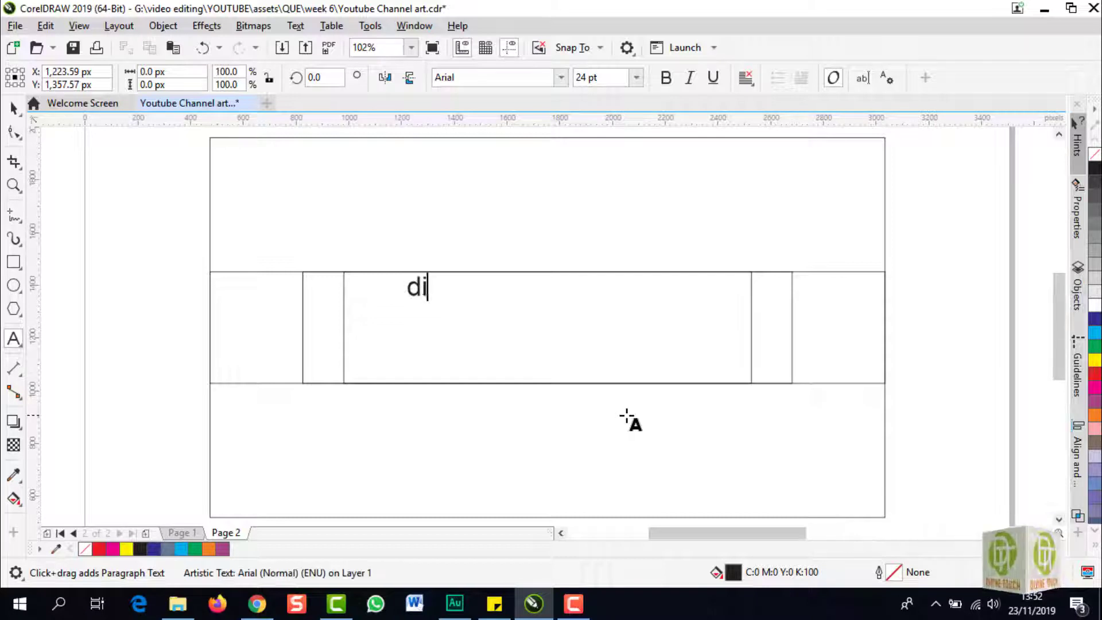
pyautogui.press('BackSpace')
pyautogui.press('BackSpace')
pyautogui.press('BackSpace')
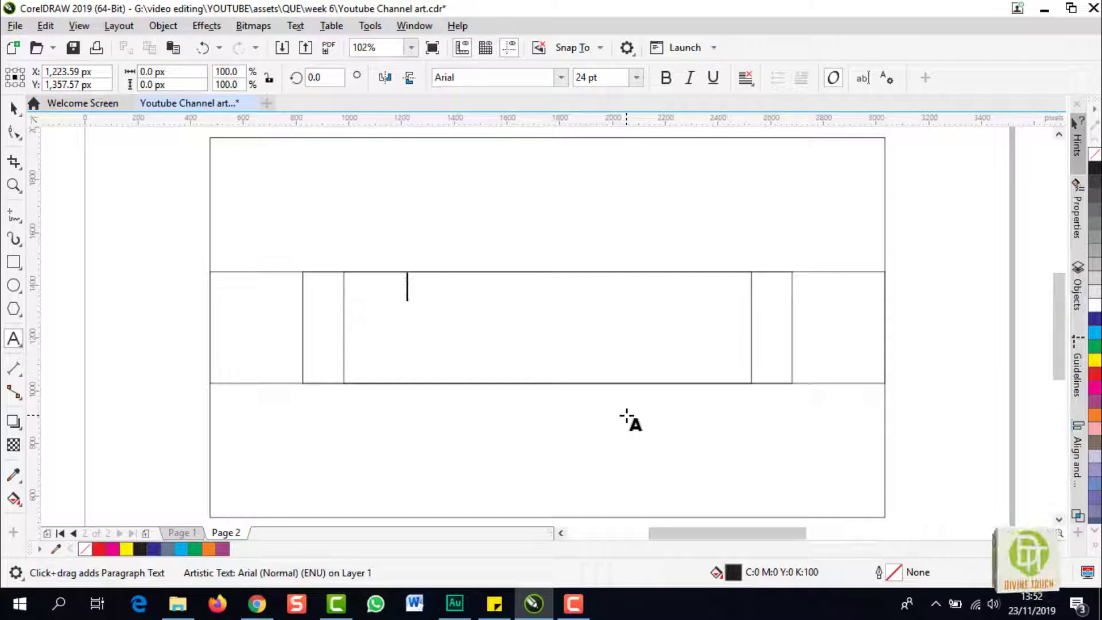
pyautogui.write('DIVINE TOUCH TECH')
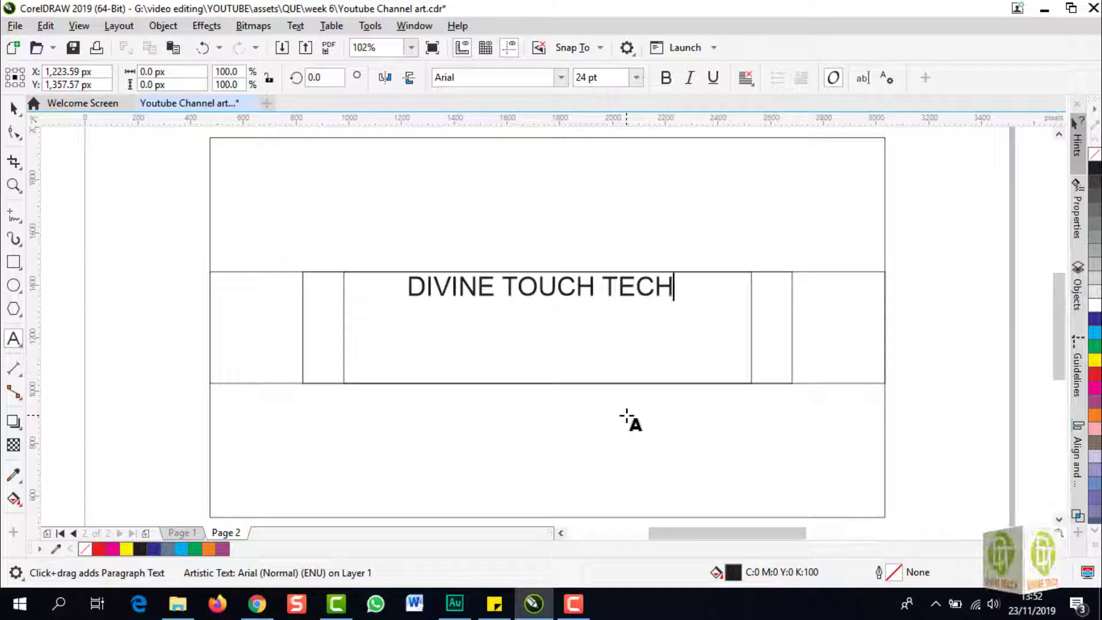
pyautogui.write('NOLOG')
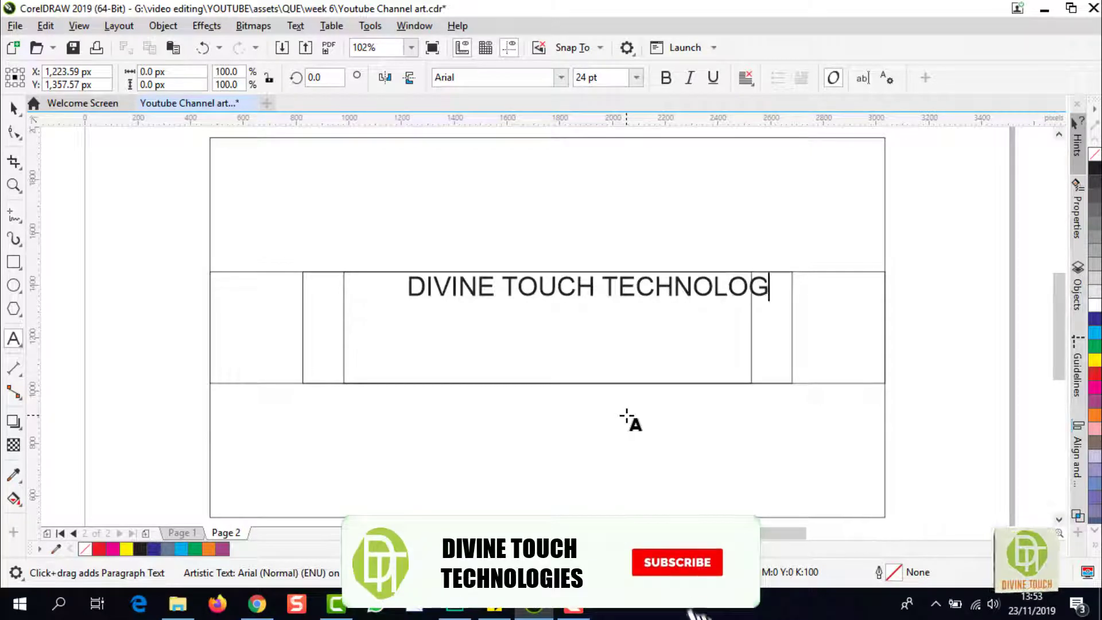
pyautogui.write('IS')
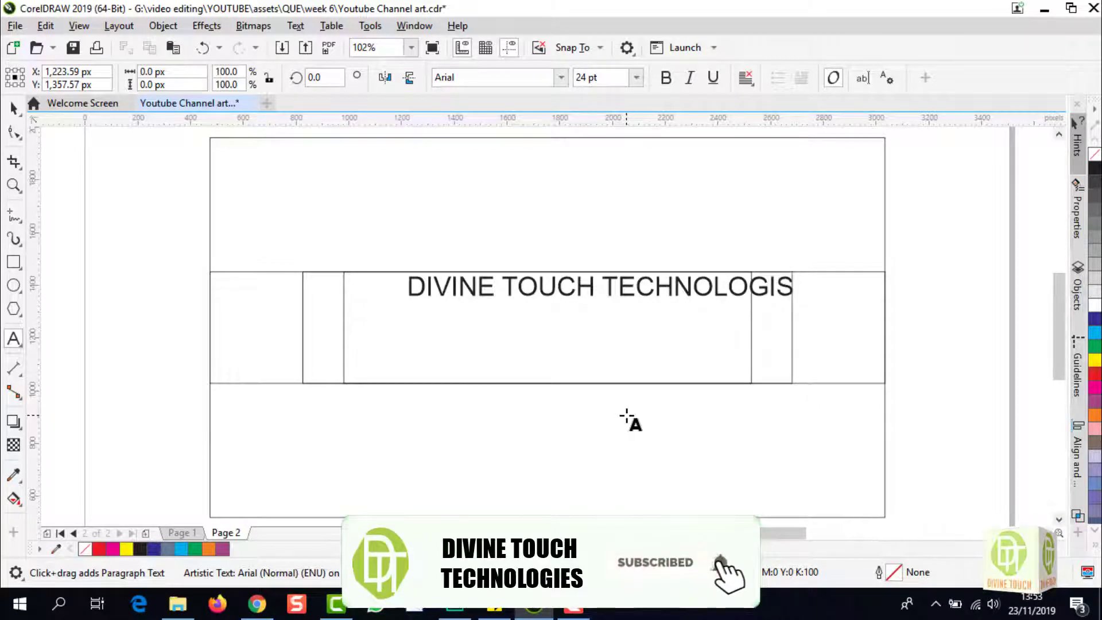
pyautogui.press('BackSpace')
pyautogui.write('ES')
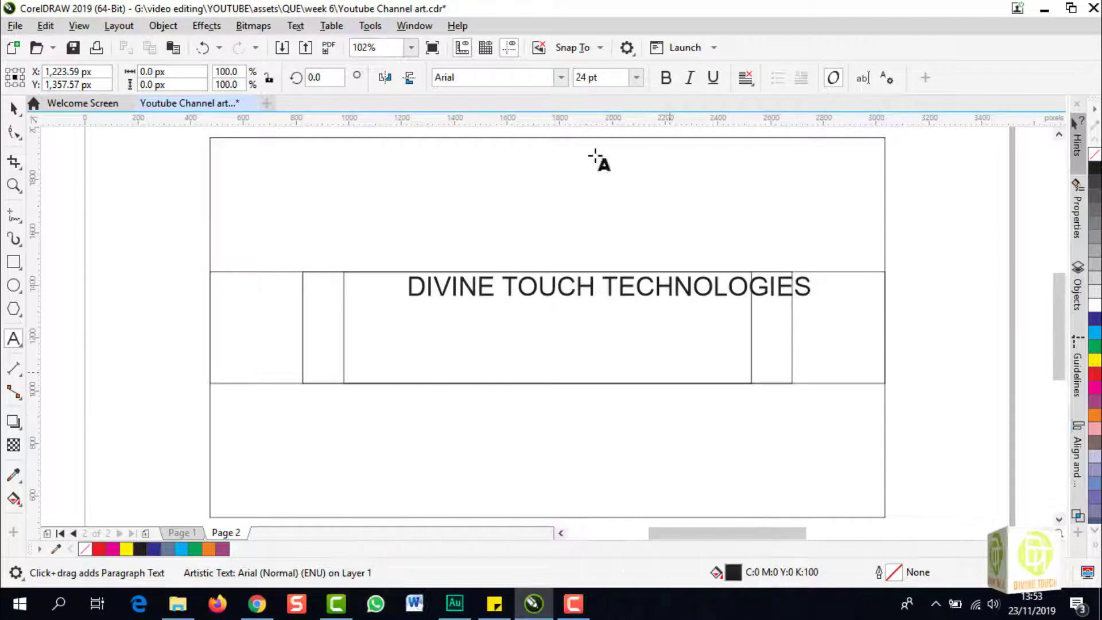
pyautogui.click(13, 107)
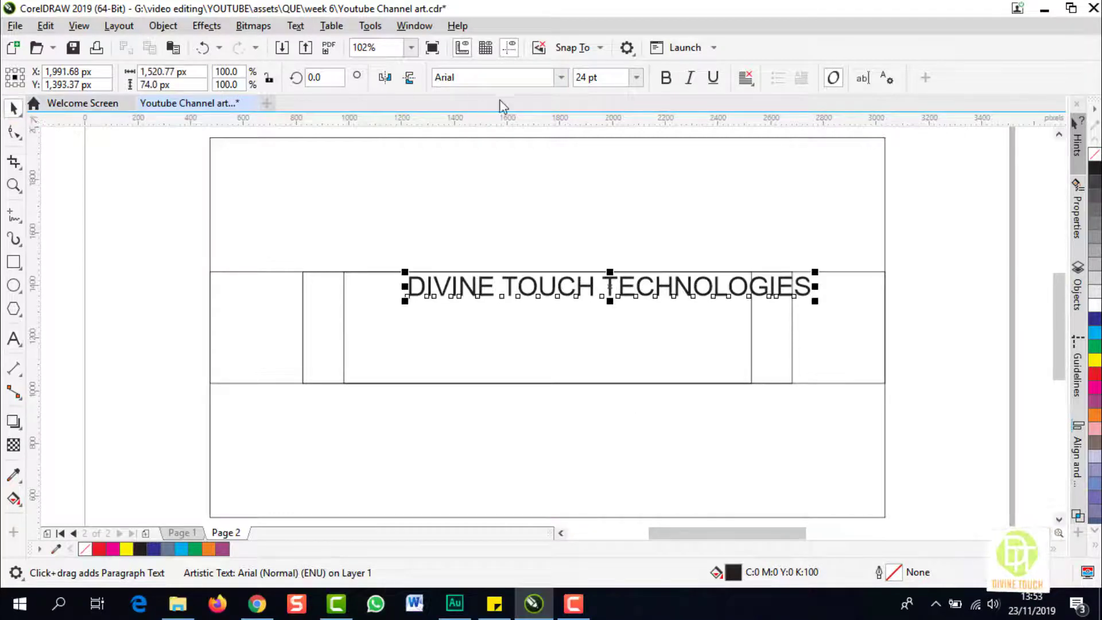
# Change the font of the "DIVINE TOUCH TECHNOLOGIES" text to Chosence.
pyautogui.click(548, 80)
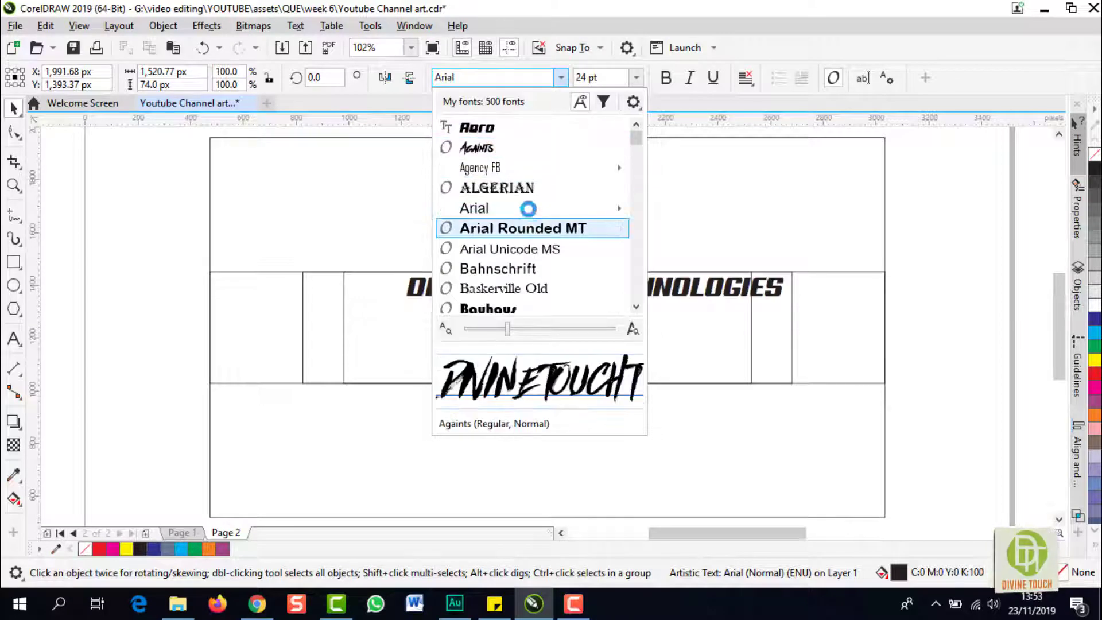
pyautogui.click(493, 80)
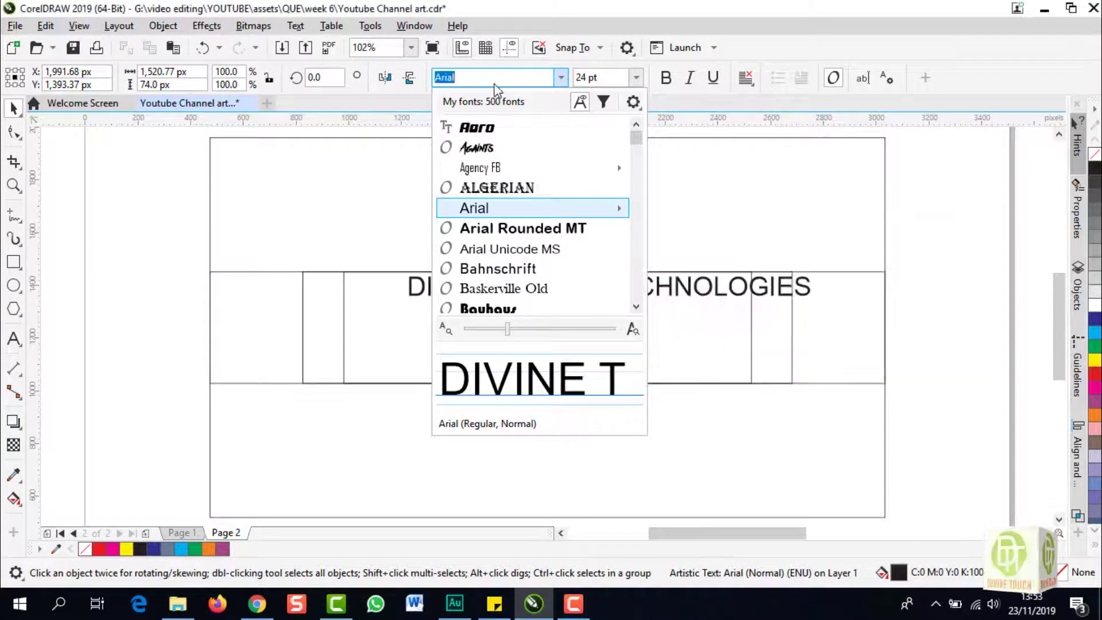
pyautogui.write('CHO')
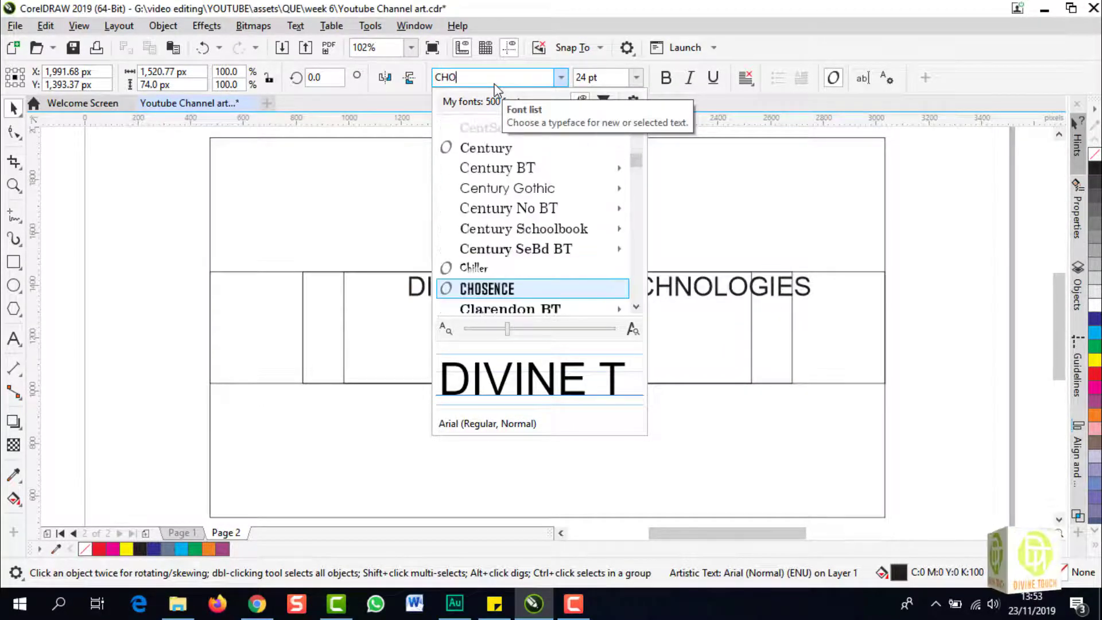
pyautogui.click(474, 125)
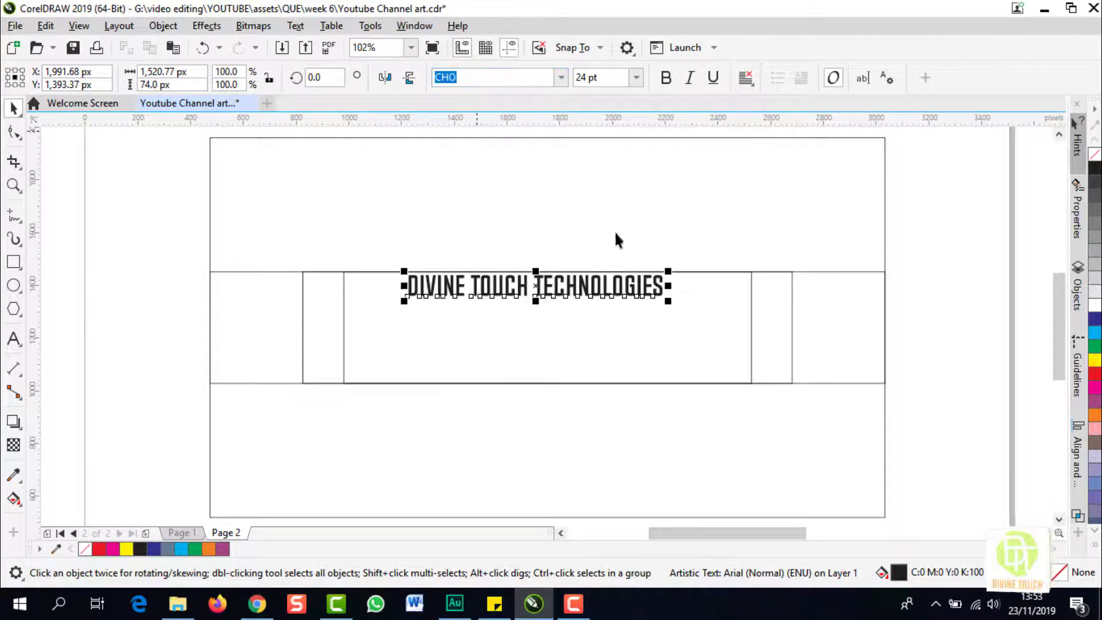
# Enlarge the title text on both sides to about 1353 × 109 px within the innermost rectangle, then deselect it.
pyautogui.moveTo(672, 303); pyautogui.dragTo(736, 307)
pyautogui.moveTo(402, 306); pyautogui.dragTo(369, 311)
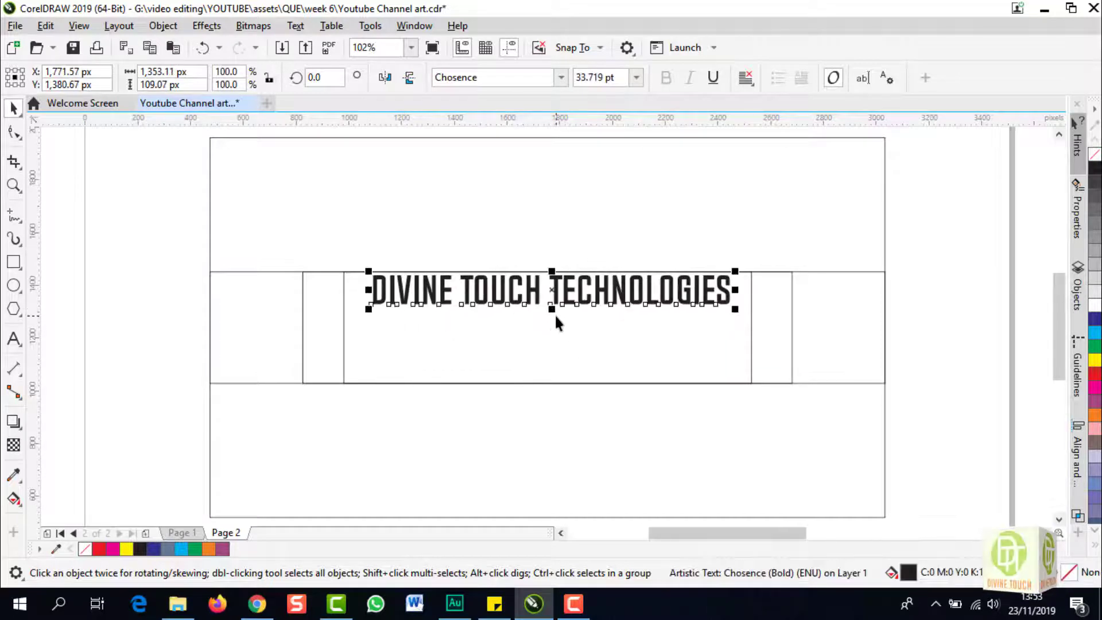
pyautogui.click(124, 216)
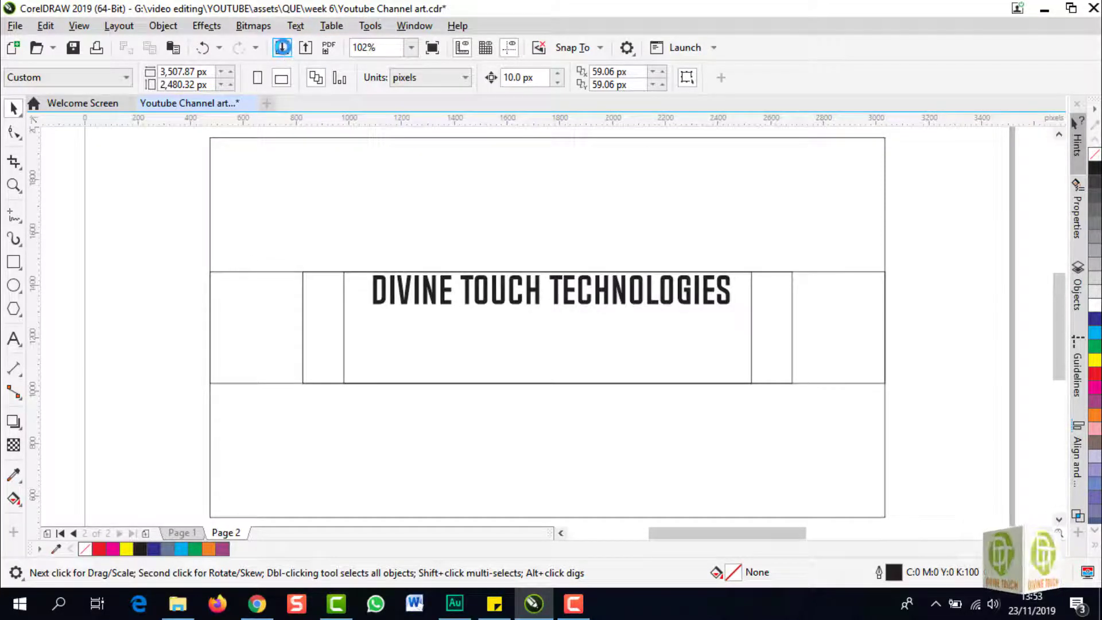
# Start an import and browse the Documents folder to open its DESIGN IMAGES subfolder.
pyautogui.click(281, 49)
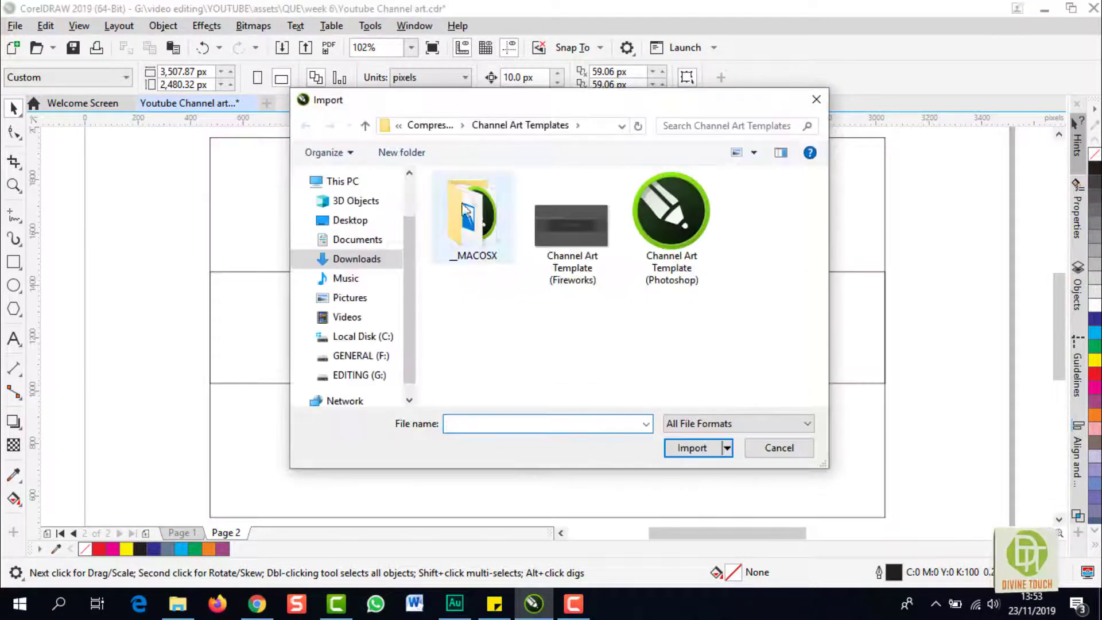
pyautogui.click(362, 241)
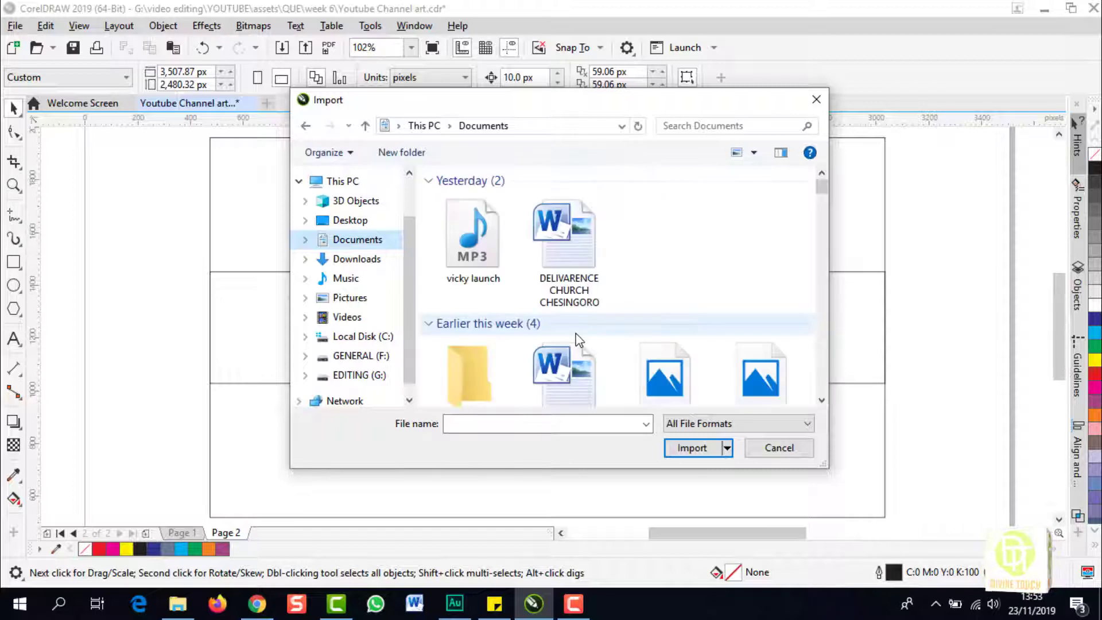
pyautogui.click(562, 270)
pyautogui.scroll(-3, 560, 272)
pyautogui.scroll(-6, 560, 272)
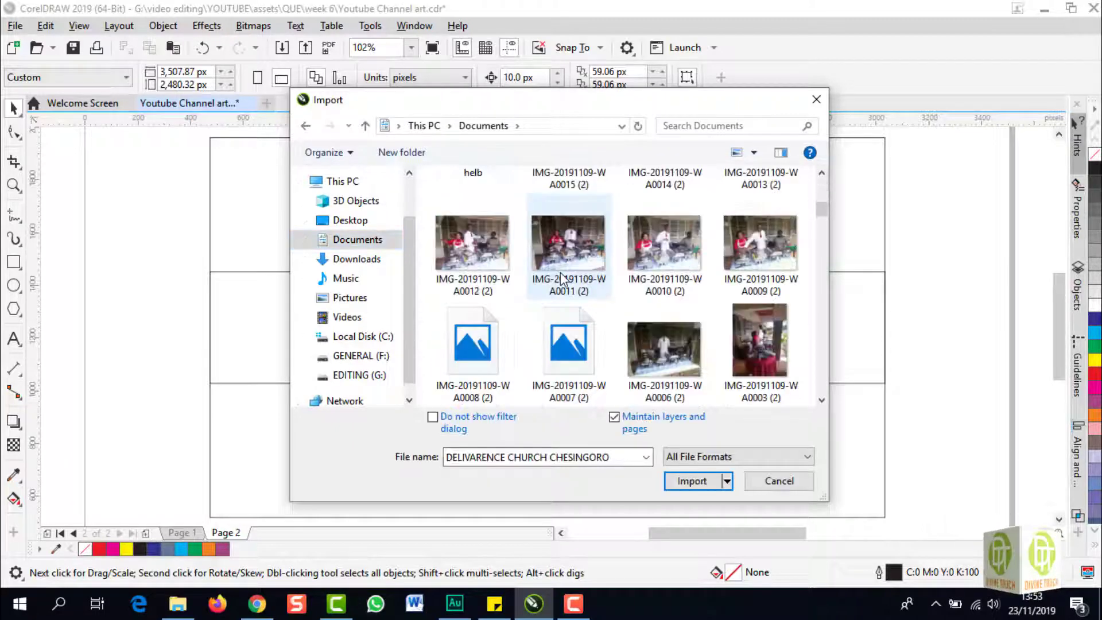
pyautogui.scroll(5, 560, 275)
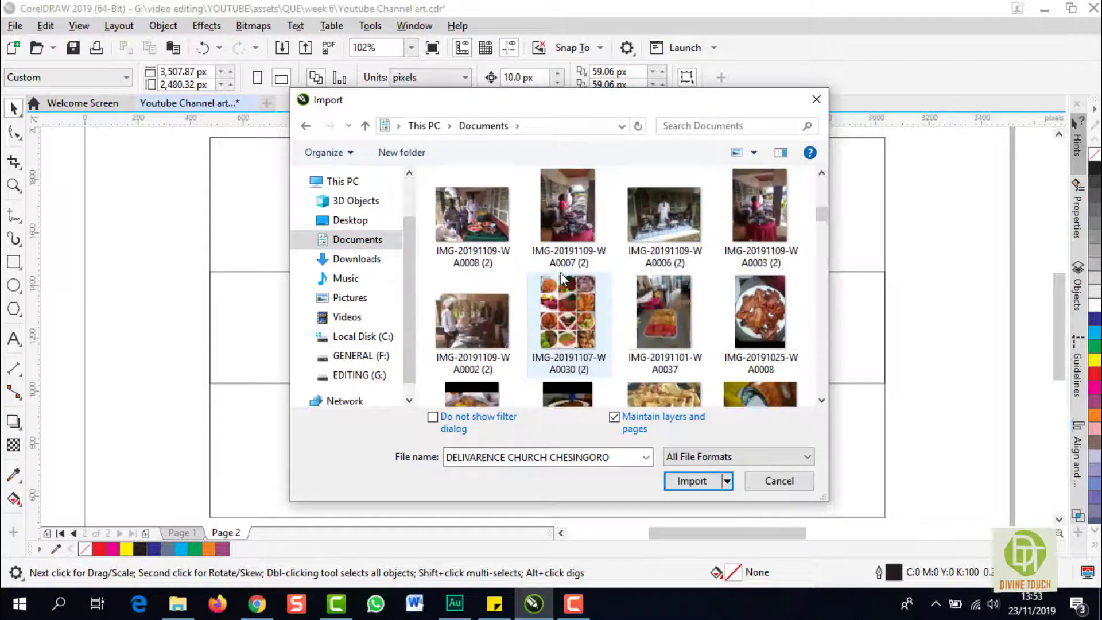
pyautogui.scroll(-4, 561, 275)
pyautogui.scroll(-10, 562, 278)
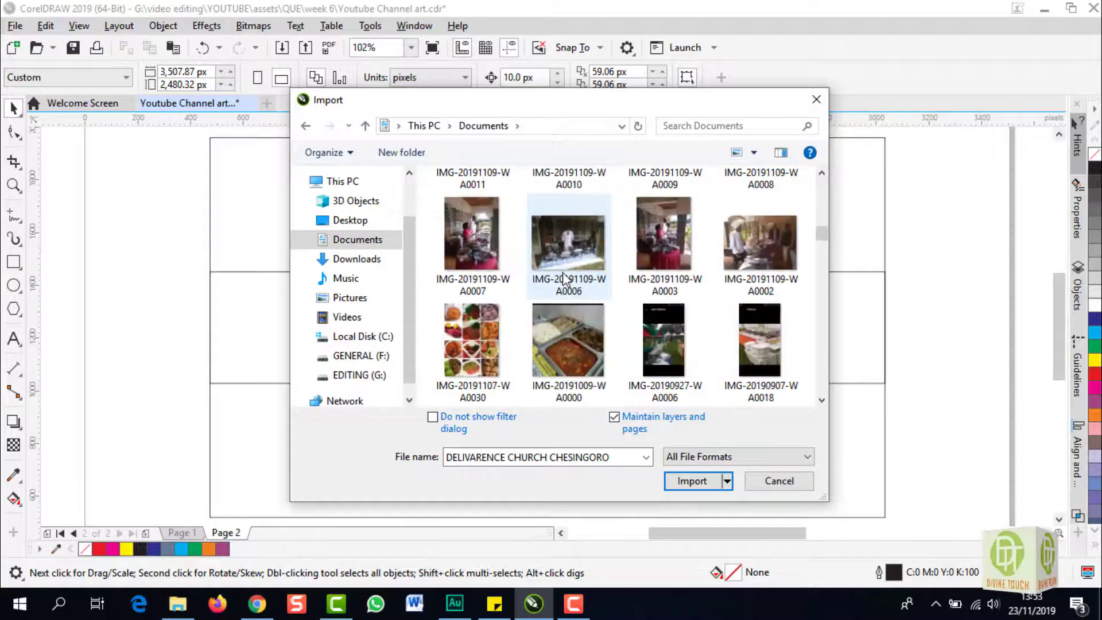
pyautogui.scroll(5, 481, 186)
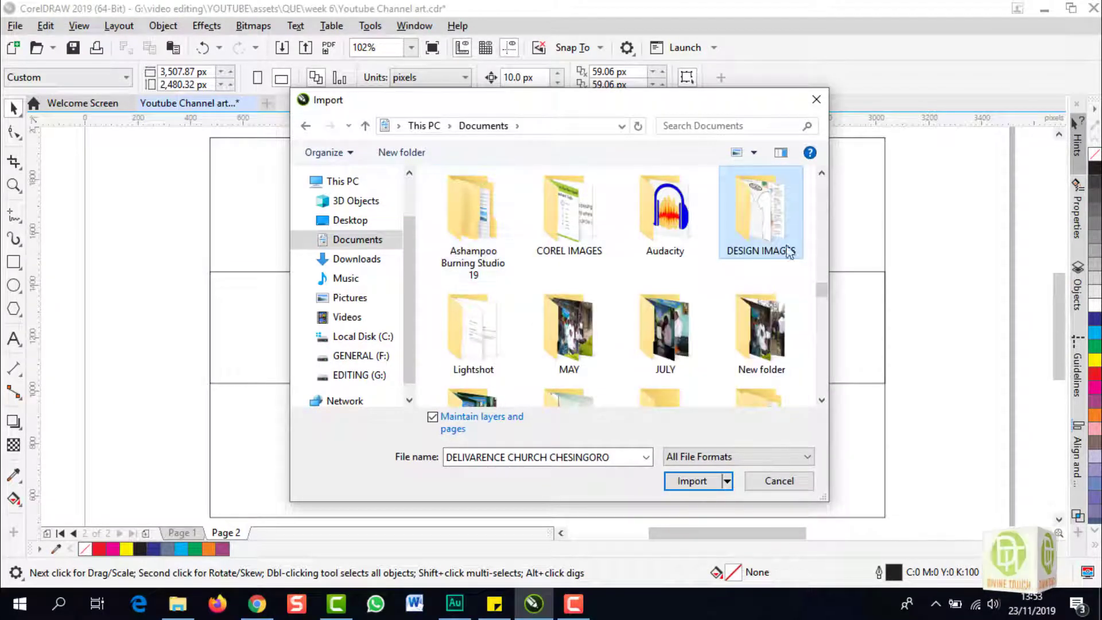
pyautogui.doubleClick(749, 225)
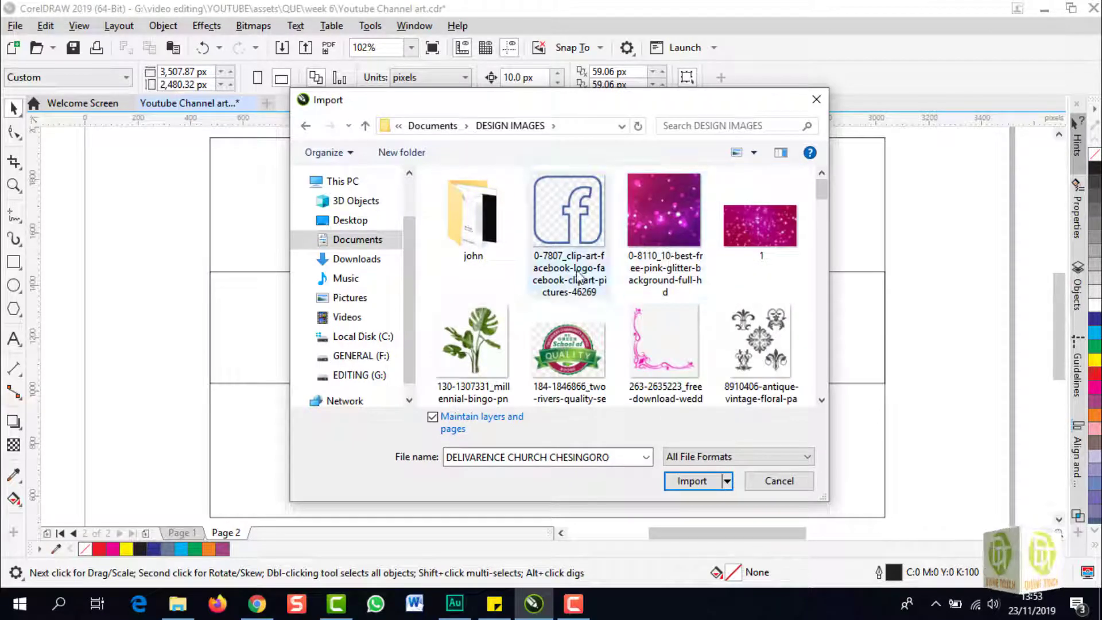
pyautogui.scroll(-5, 616, 314)
pyautogui.scroll(2, 616, 314)
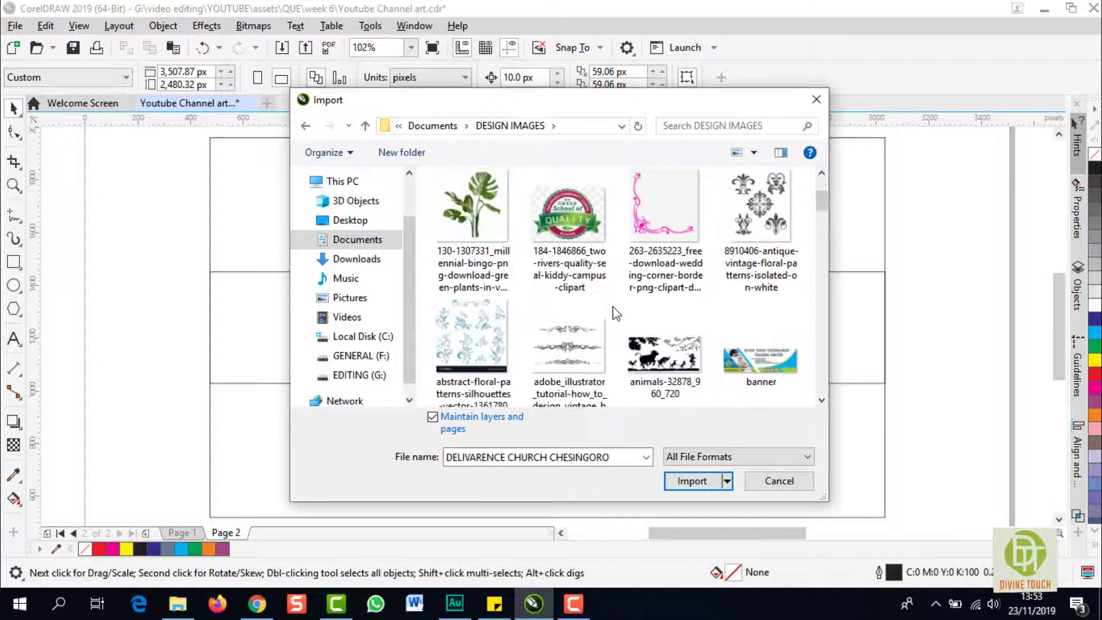
pyautogui.click(573, 212)
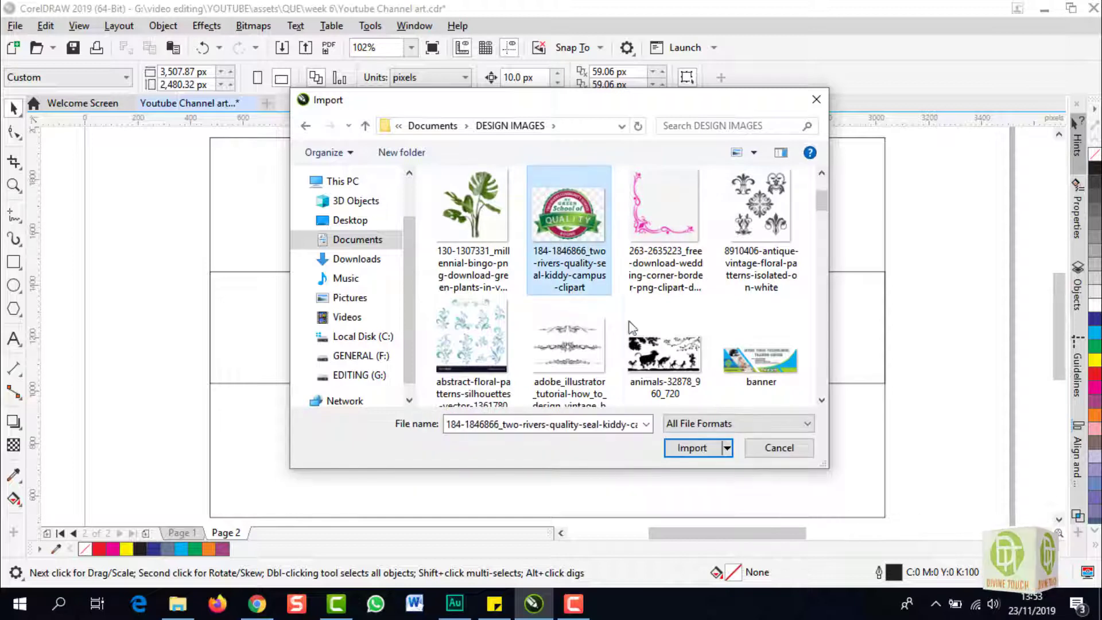
pyautogui.click(691, 448)
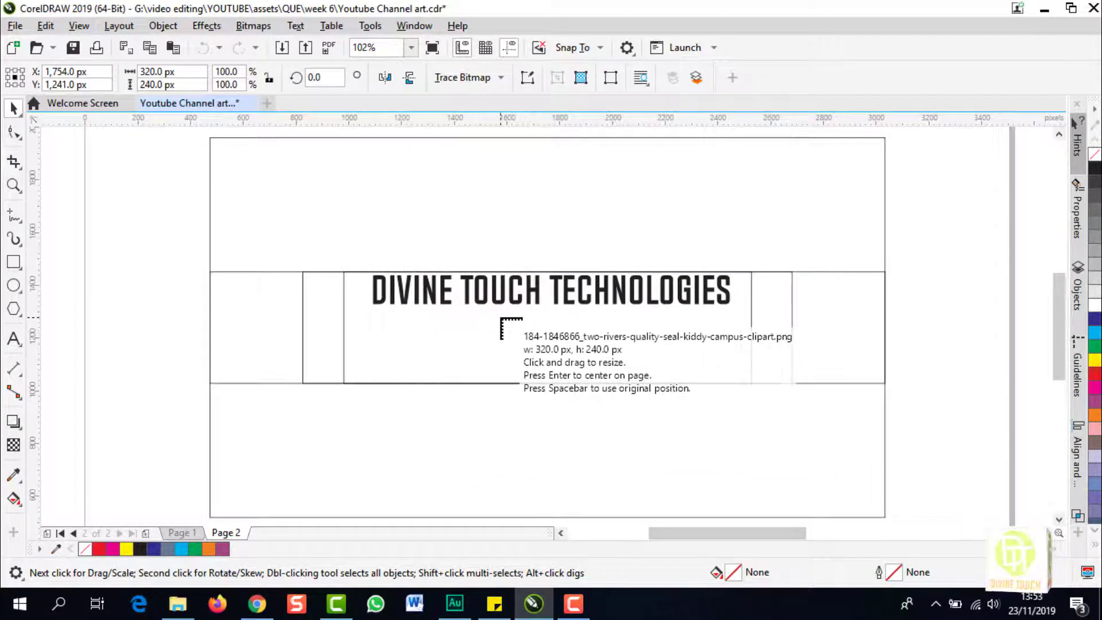
pyautogui.moveTo(502, 317); pyautogui.dragTo(596, 386)
pyautogui.moveTo(545, 345)
pyautogui.mouseDown()
pyautogui.moveTo(447, 346)
pyautogui.moveTo(542, 341)
pyautogui.mouseUp()
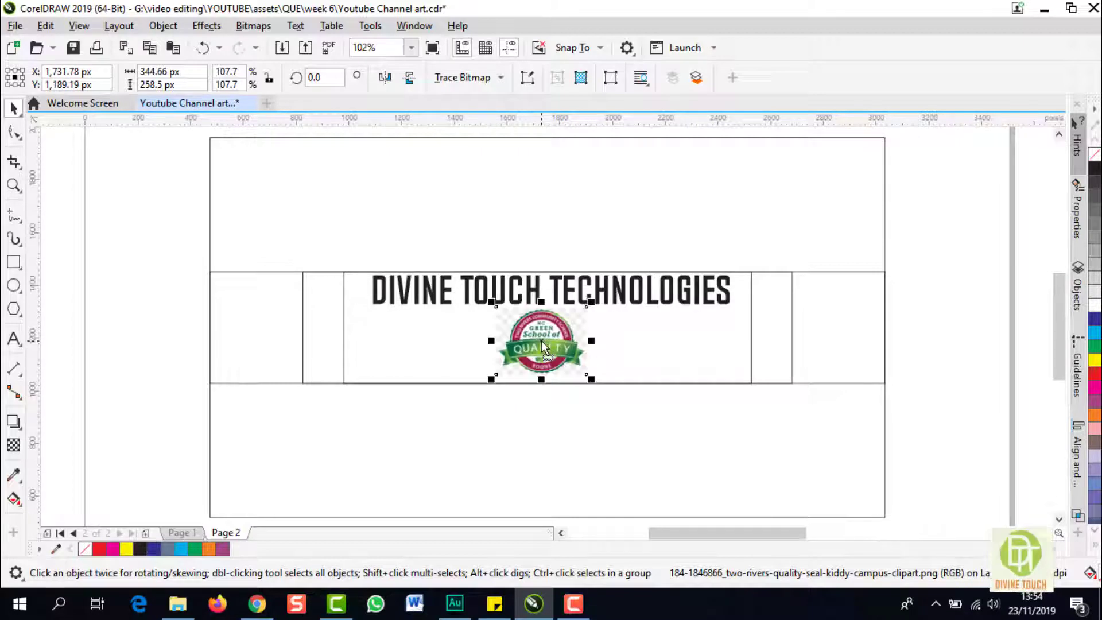
# Import 0-8110_10-best-free-pink-glitter-background-full-hd.jpg at about 2084 × 2084 px, starting near the outermost rectangle's top-left corner.
pyautogui.click(557, 193)
pyautogui.click(281, 47)
pyautogui.scroll(-1, 527, 309)
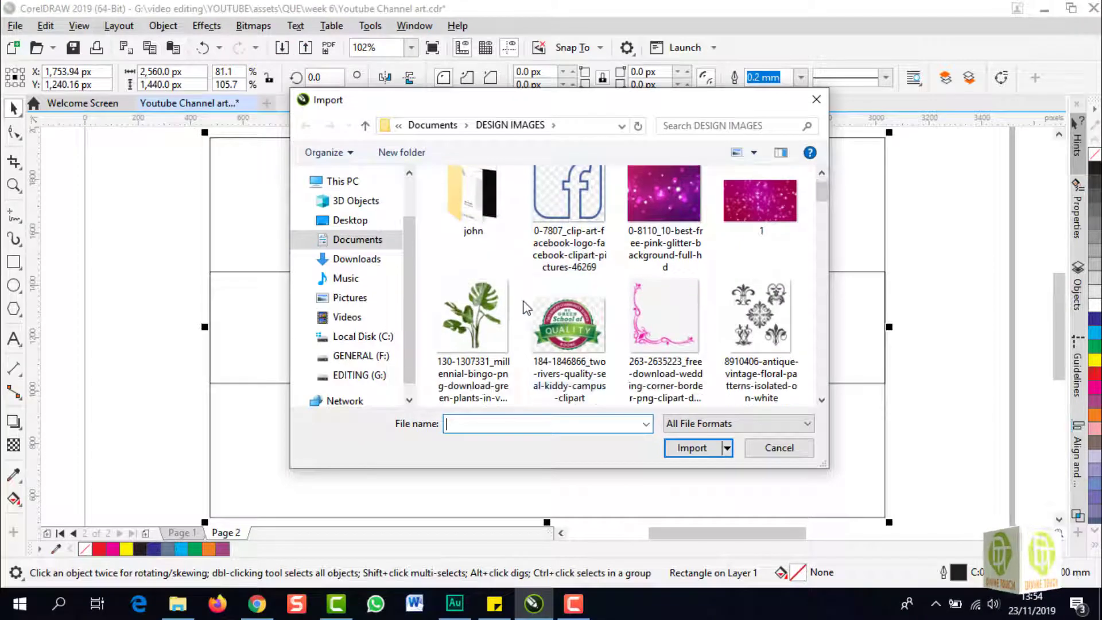
pyautogui.click(653, 210)
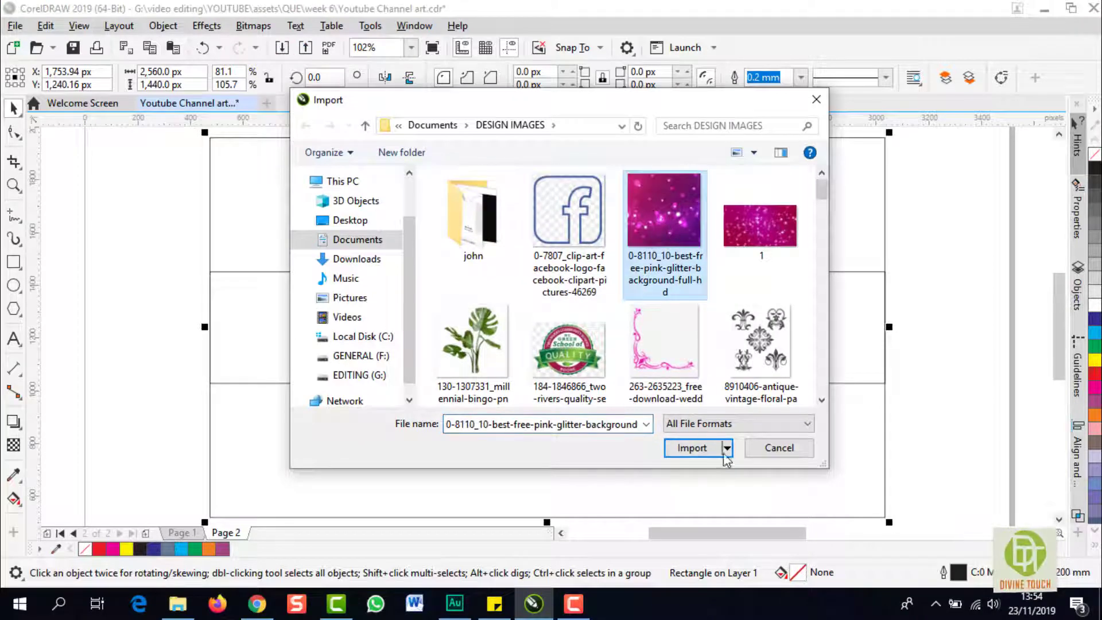
pyautogui.click(683, 448)
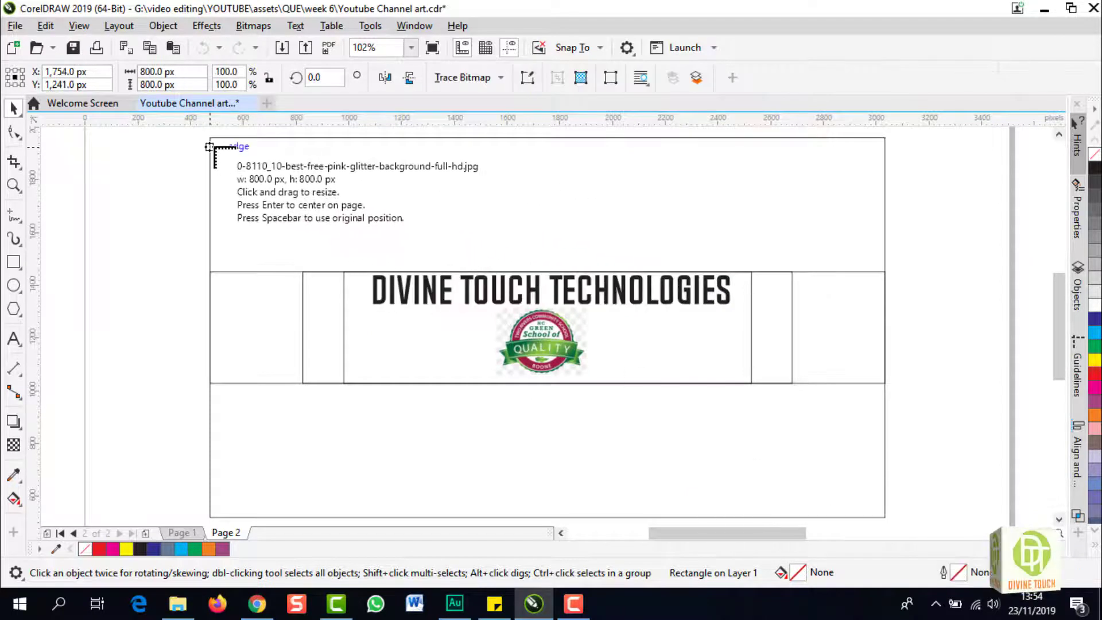
pyautogui.moveTo(209, 147); pyautogui.dragTo(907, 597)
# Enlarge the pink glitter image to about 2603 × 2603 px and move it left to uncover part of the outermost rectangle.
pyautogui.scroll(-2, 522, 248)
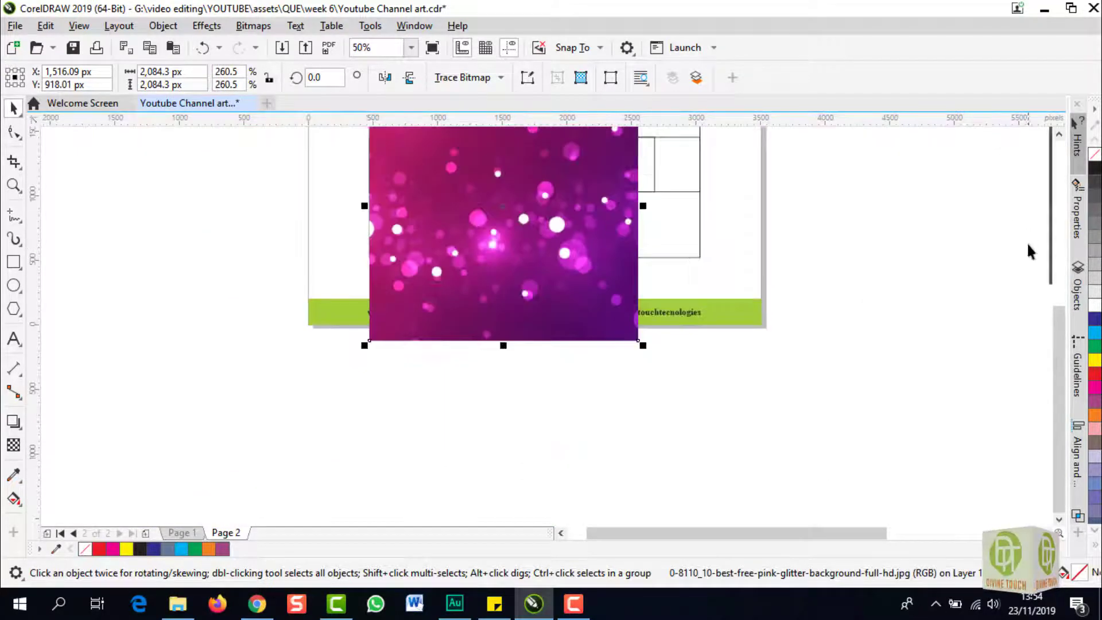
pyautogui.moveTo(1058, 363); pyautogui.dragTo(1059, 250)
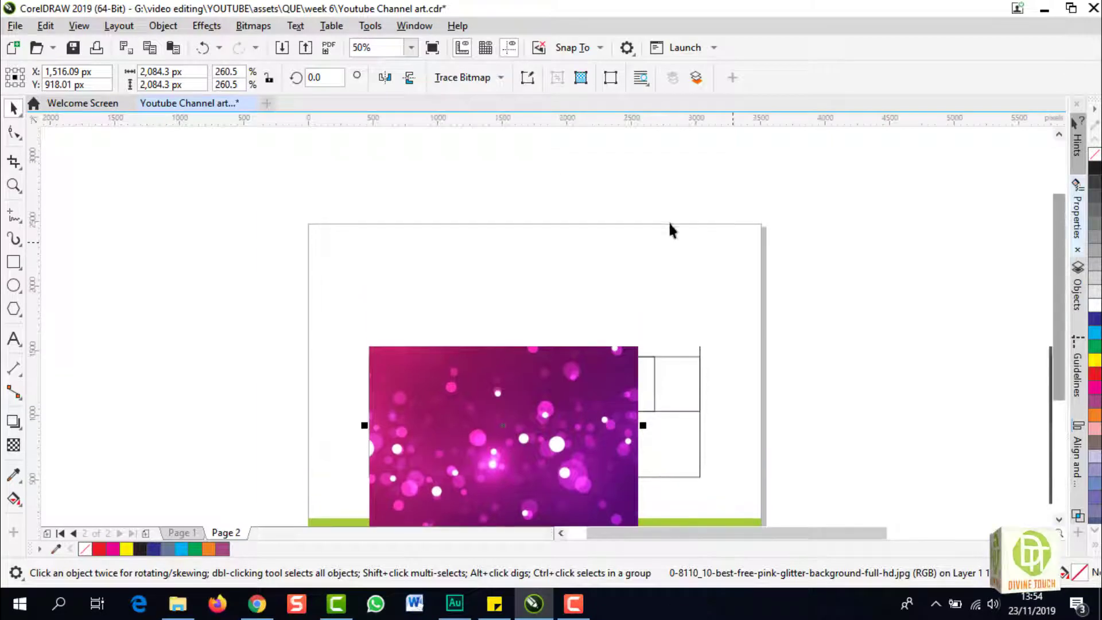
pyautogui.moveTo(643, 286); pyautogui.dragTo(711, 194)
pyautogui.moveTo(646, 300); pyautogui.dragTo(425, 311)
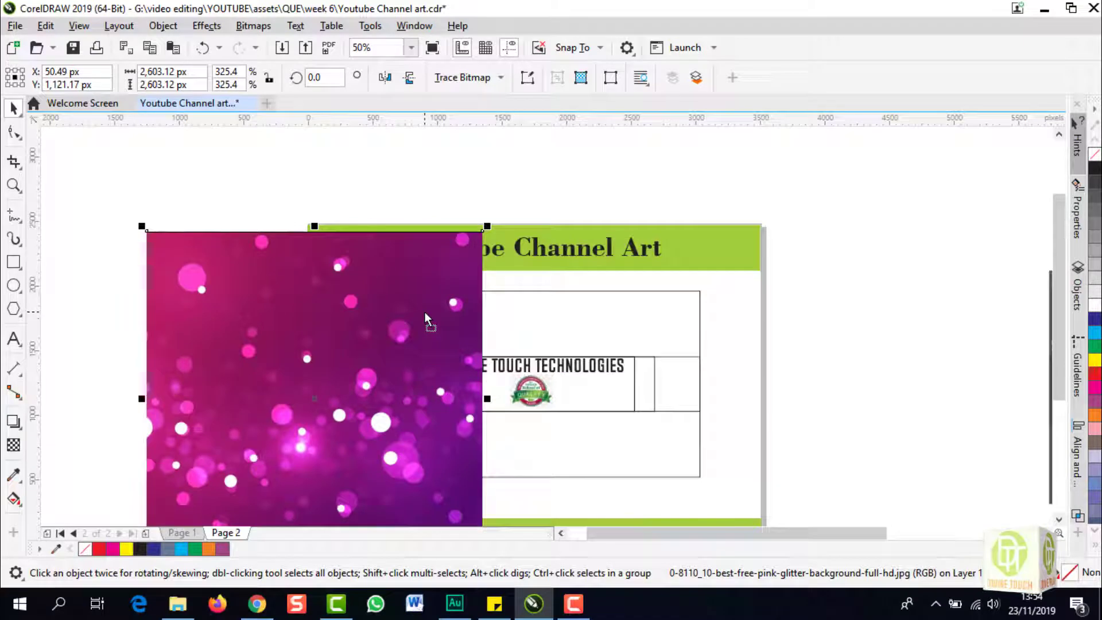
# PowerClip the pink glitter image inside the outermost rectangle and reposition the contents to cover the whole frame.
pyautogui.rightClick(387, 316)
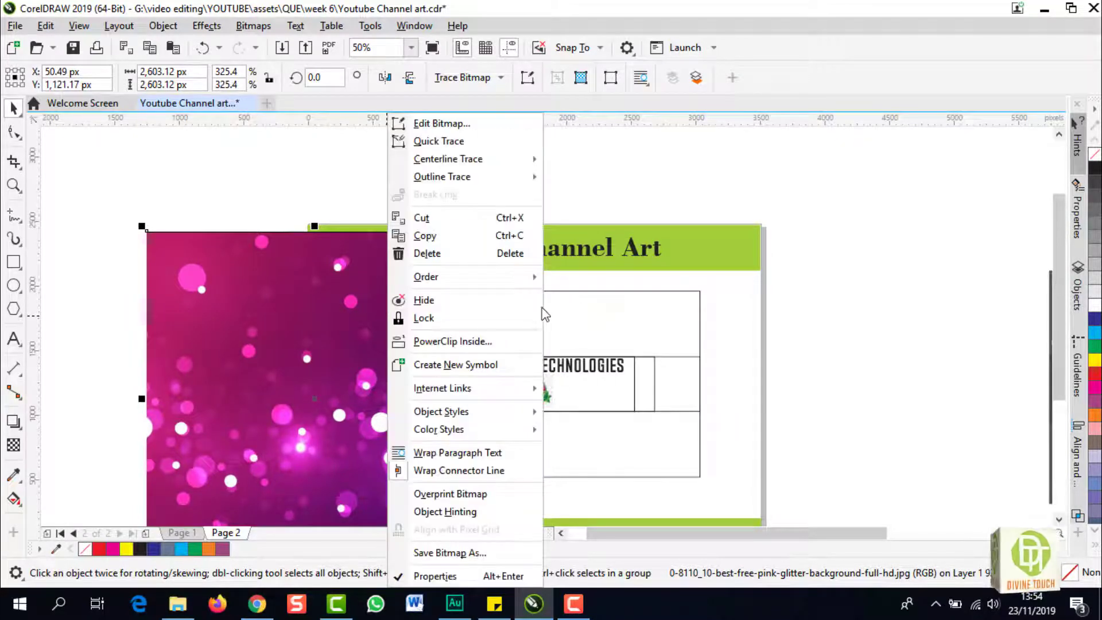
pyautogui.click(454, 341)
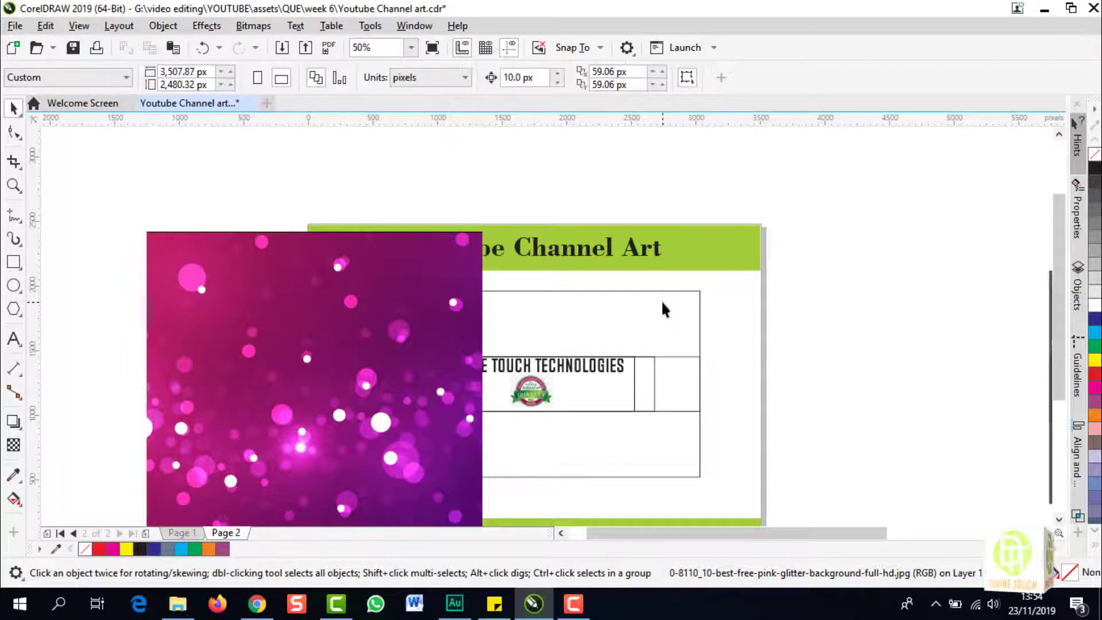
pyautogui.click(661, 301)
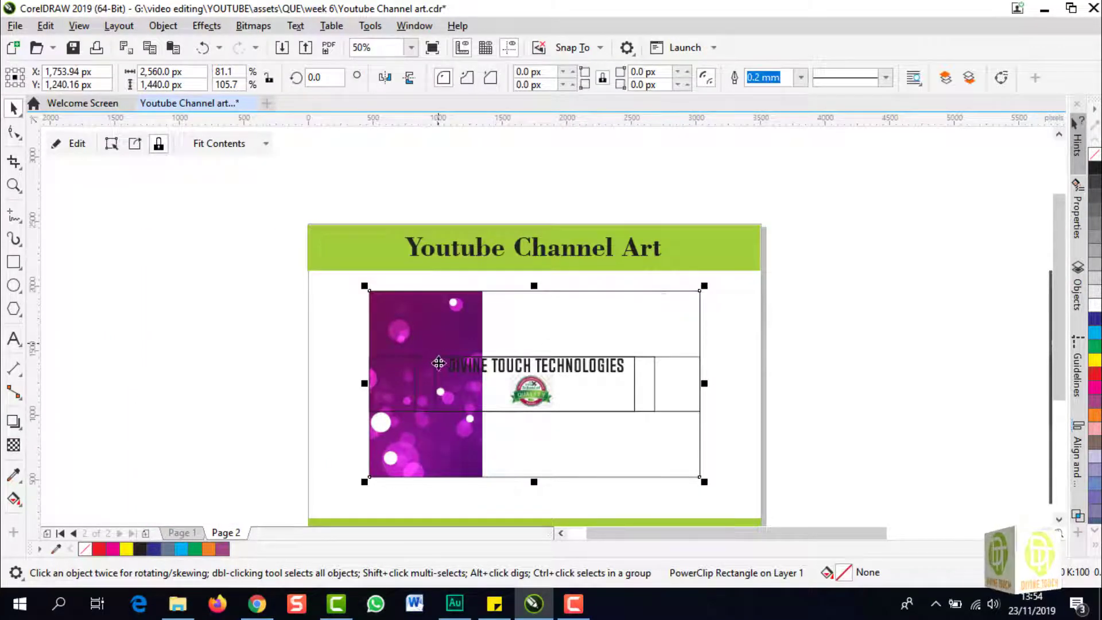
pyautogui.click(68, 143)
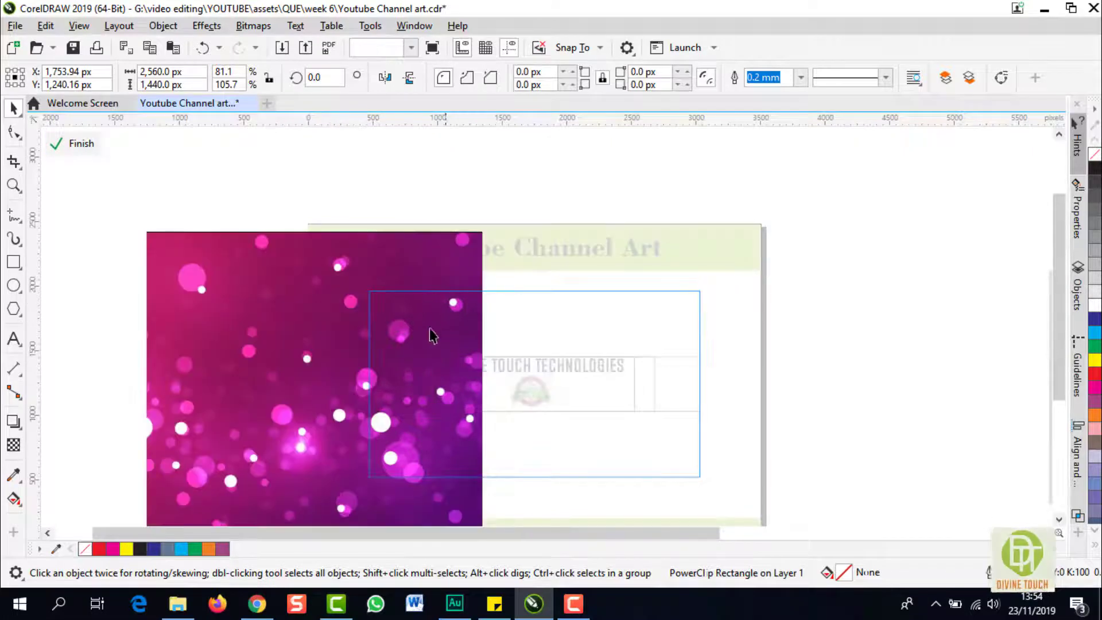
pyautogui.moveTo(253, 316); pyautogui.dragTo(474, 311)
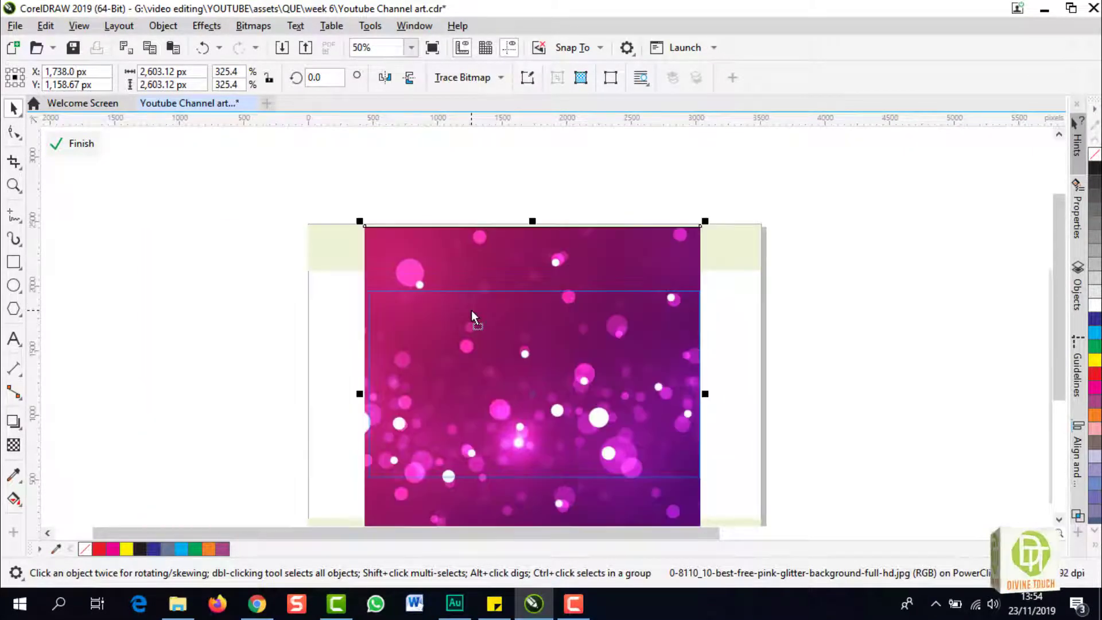
pyautogui.click(83, 144)
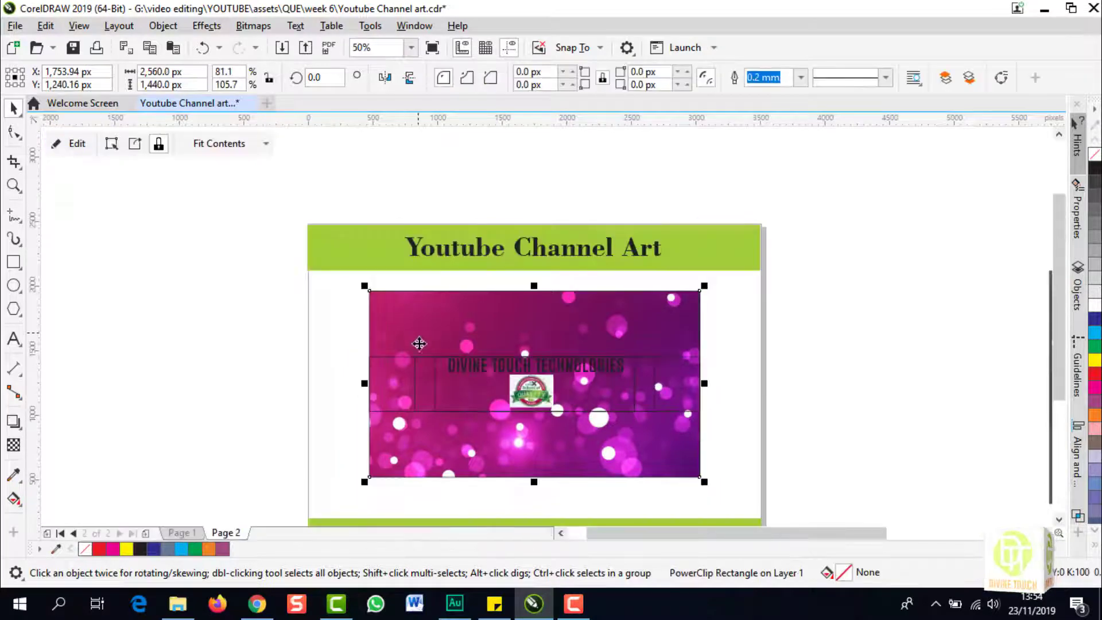
# Delete the seal image below the title and fill the "DIVINE TOUCH TECHNOLOGIES" text with white, then deselect it.
pyautogui.scroll(2, 531, 394)
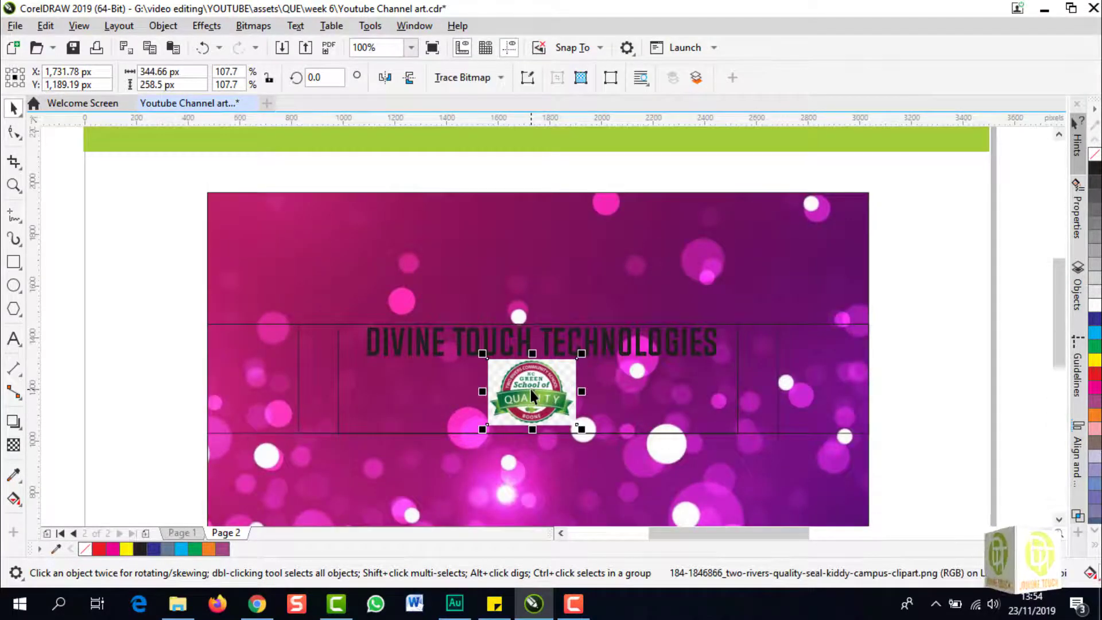
pyautogui.press('Delete')
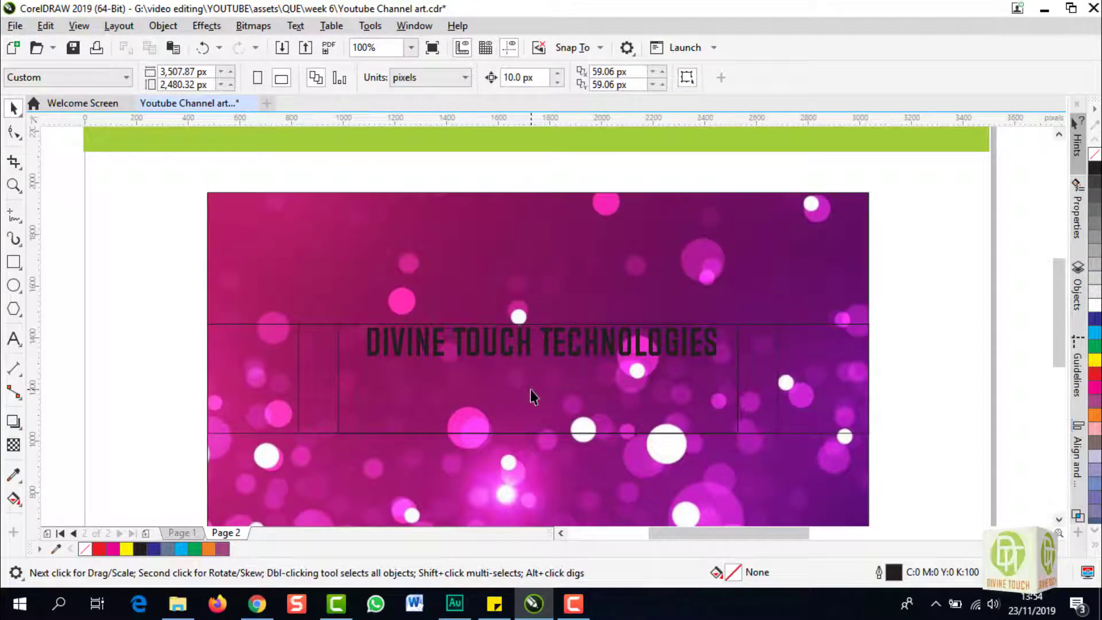
pyautogui.click(422, 350)
pyautogui.click(1095, 310)
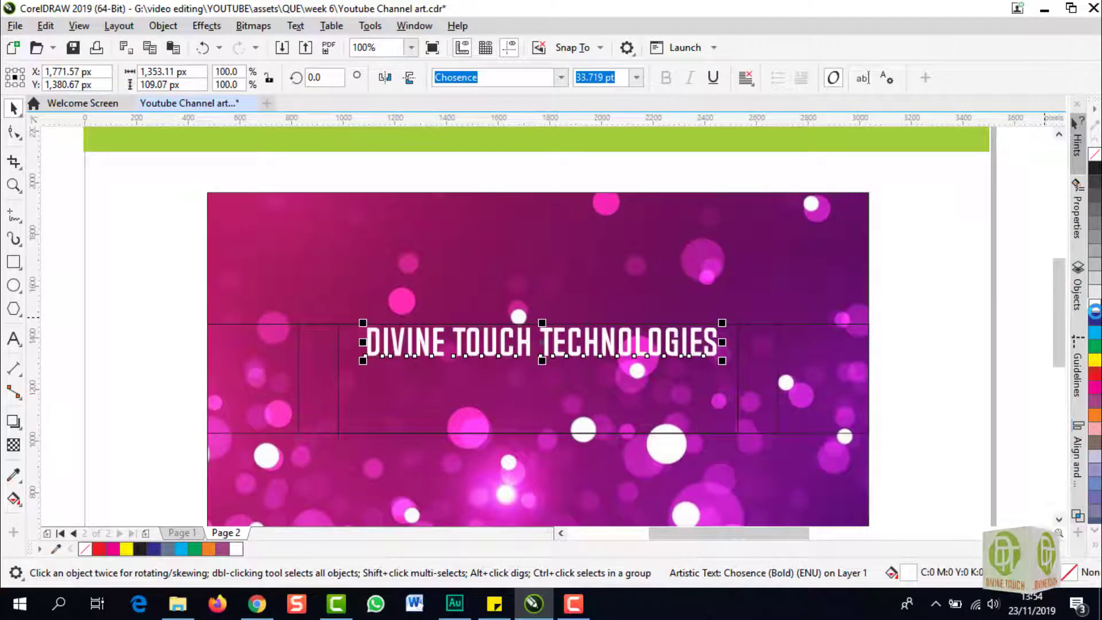
pyautogui.click(67, 267)
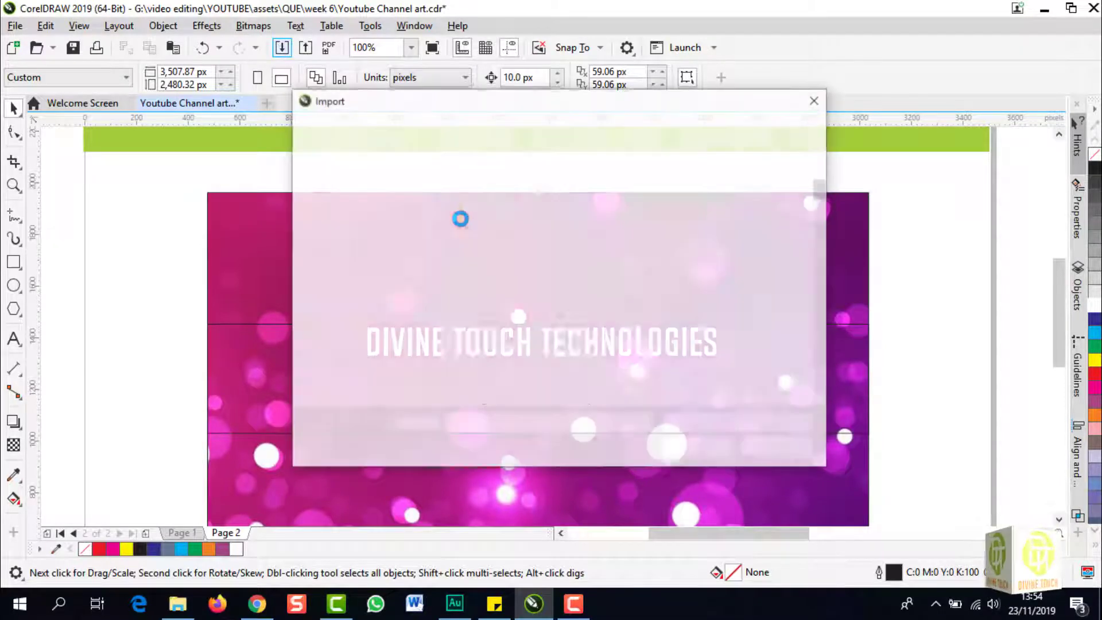
# Browse the DESIGN IMAGES folder and its subfolder for another image to import, then return to DESIGN IMAGES.
pyautogui.scroll(-2, 544, 305)
pyautogui.scroll(-5, 544, 305)
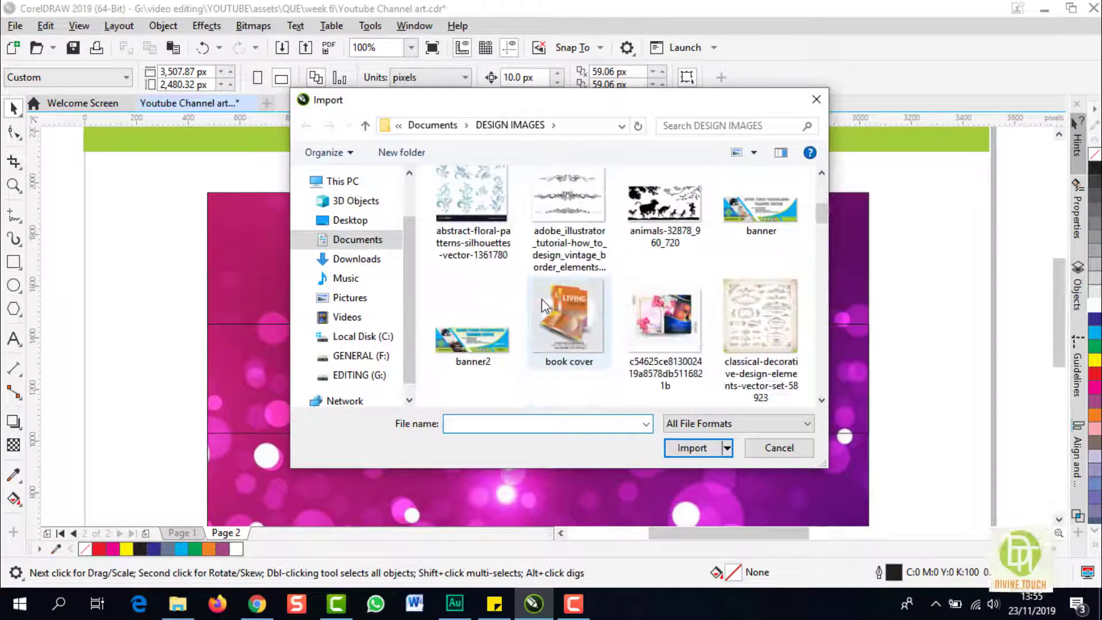
pyautogui.scroll(3, 544, 305)
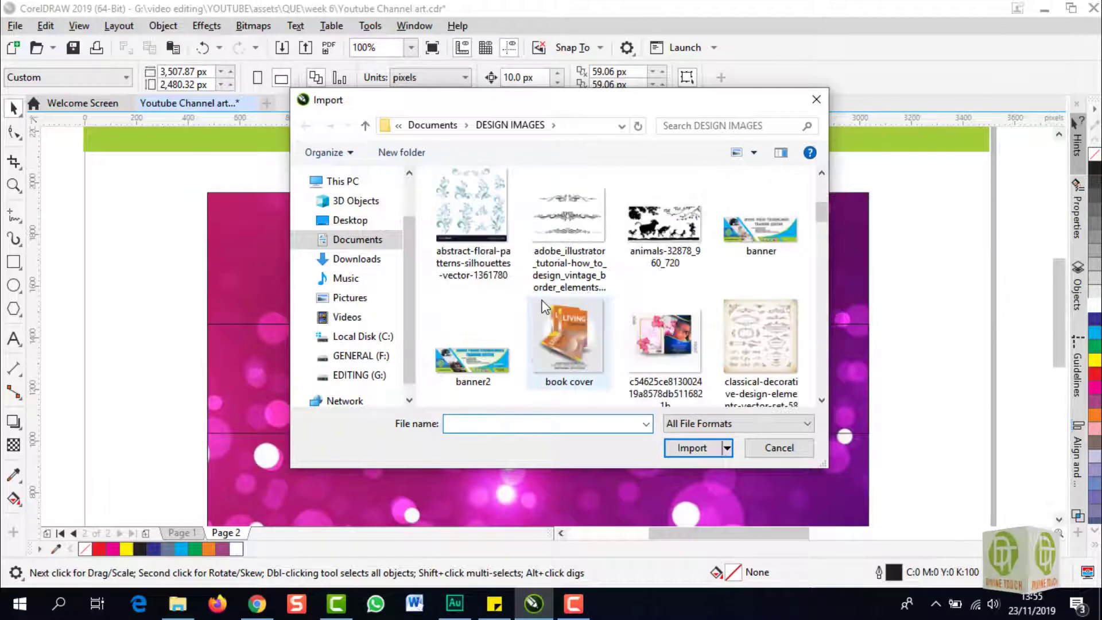
pyautogui.scroll(3, 544, 305)
pyautogui.doubleClick(488, 217)
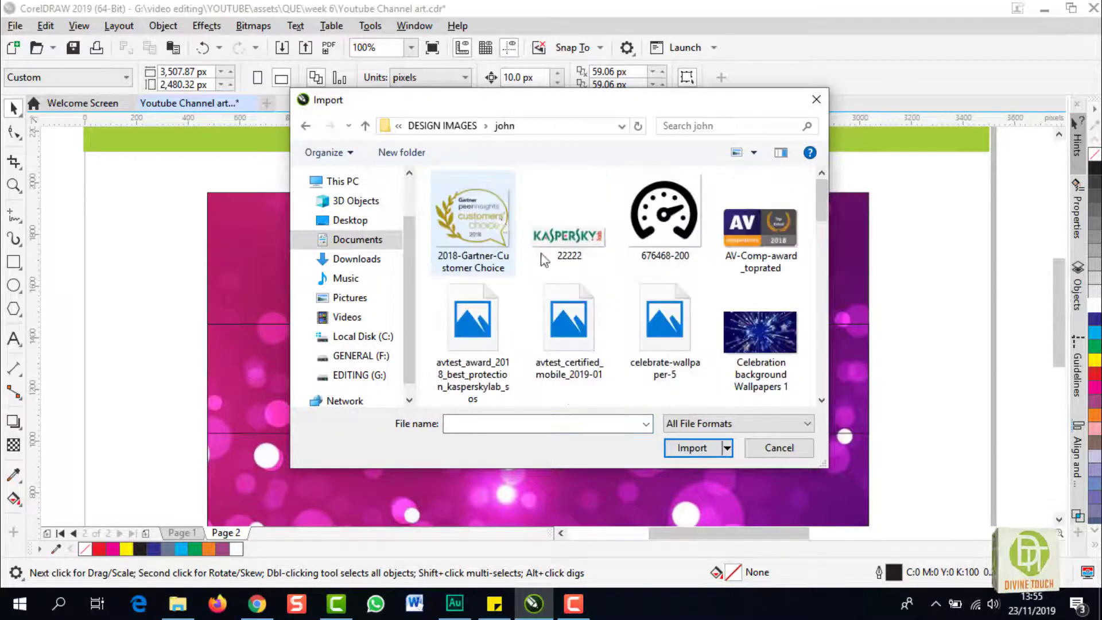
pyautogui.scroll(-10, 636, 318)
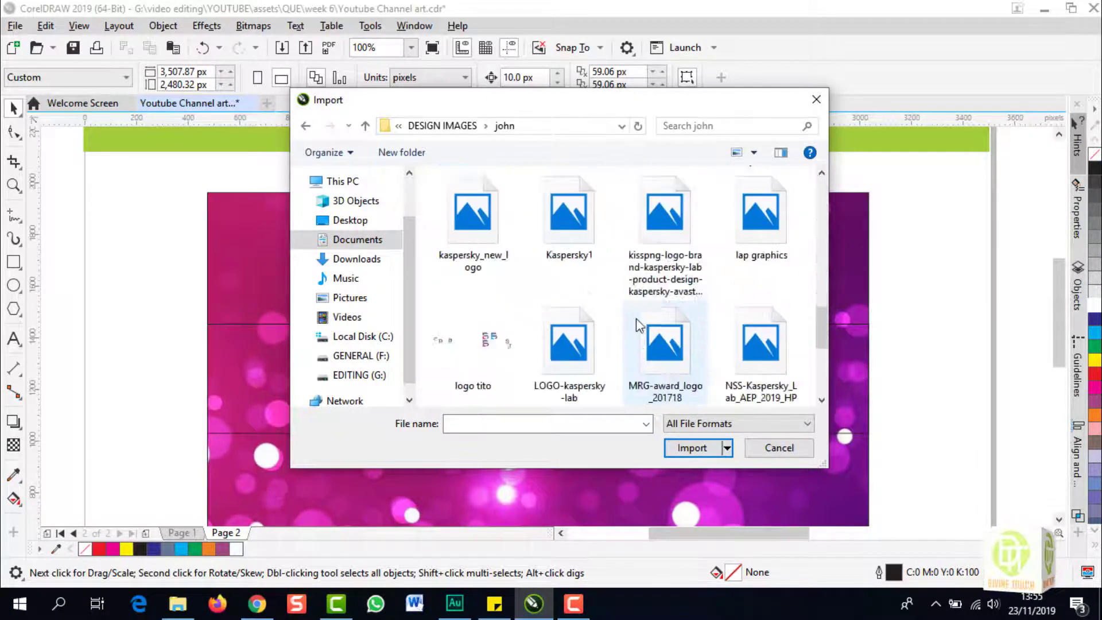
pyautogui.scroll(-3, 635, 319)
pyautogui.scroll(-3, 636, 319)
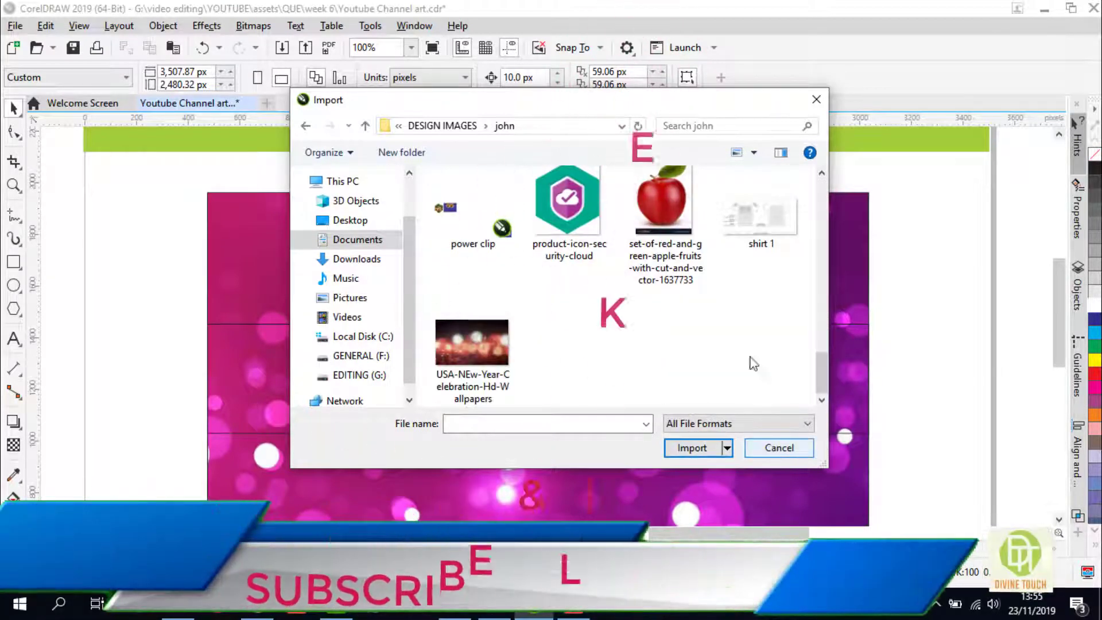
pyautogui.click(441, 125)
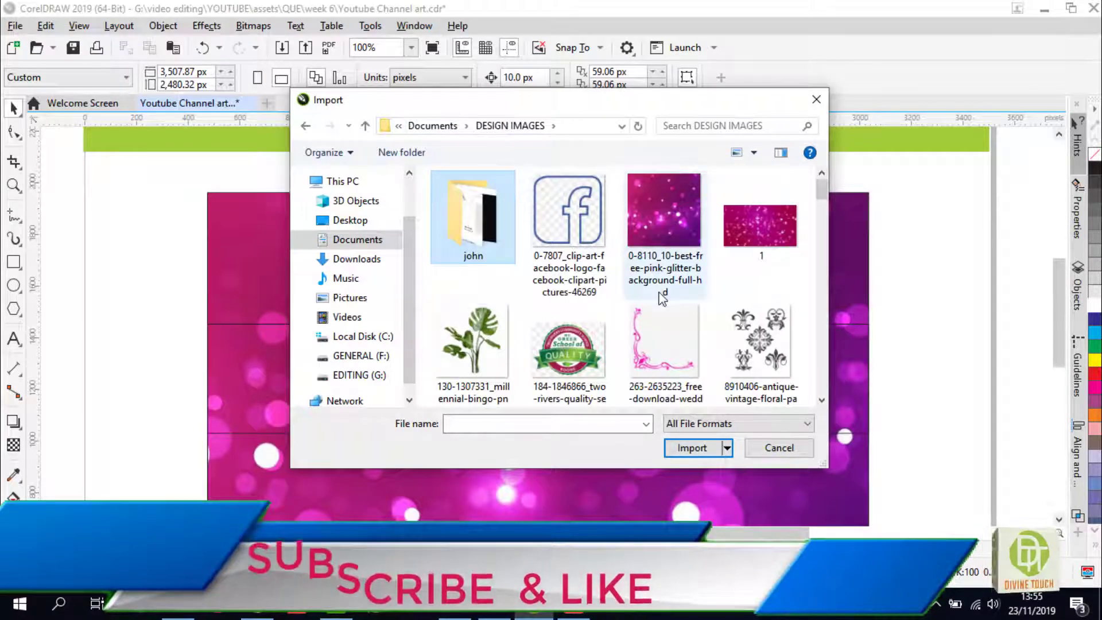
# Import food-post-1024x545.jpg at about 603 × 321 px and place it at the right end of the central strip.
pyautogui.scroll(-2, 669, 302)
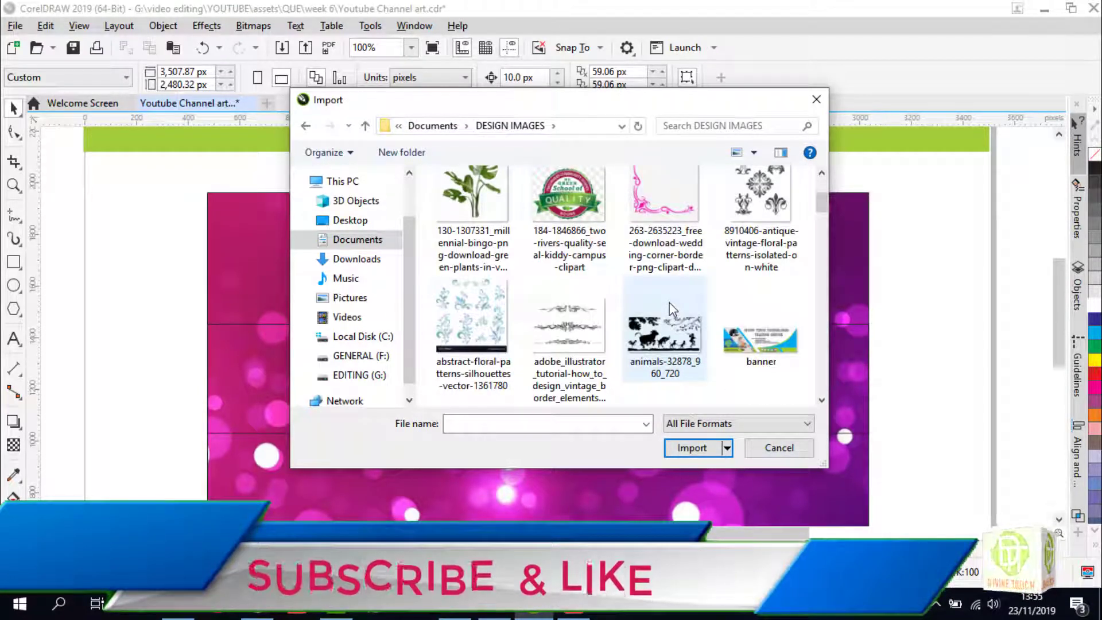
pyautogui.scroll(-2, 673, 308)
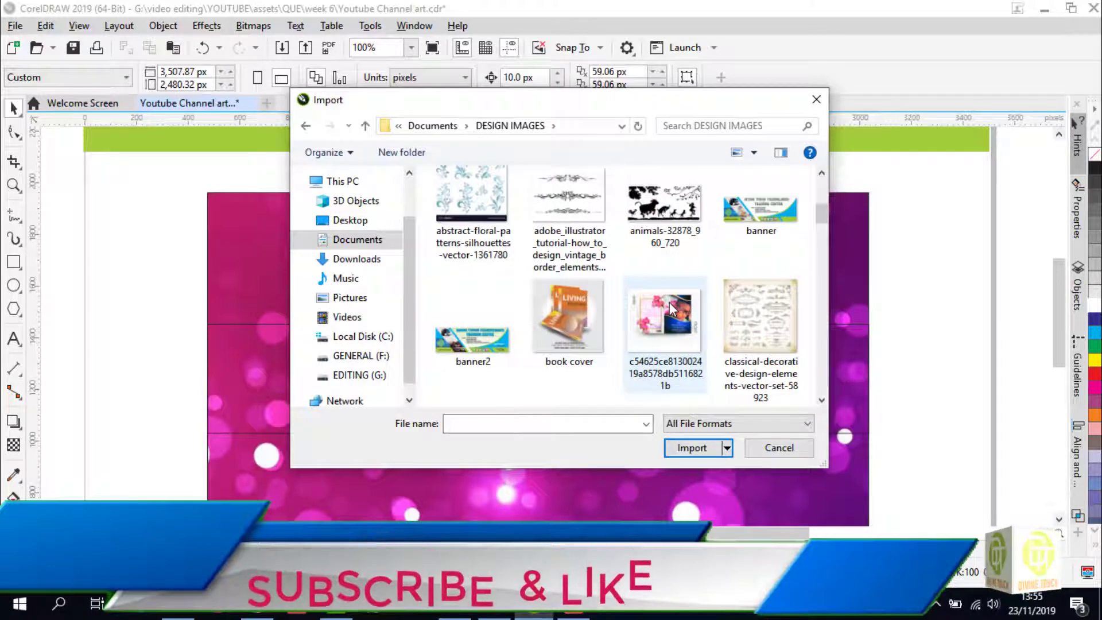
pyautogui.scroll(2, 669, 302)
pyautogui.click(664, 230)
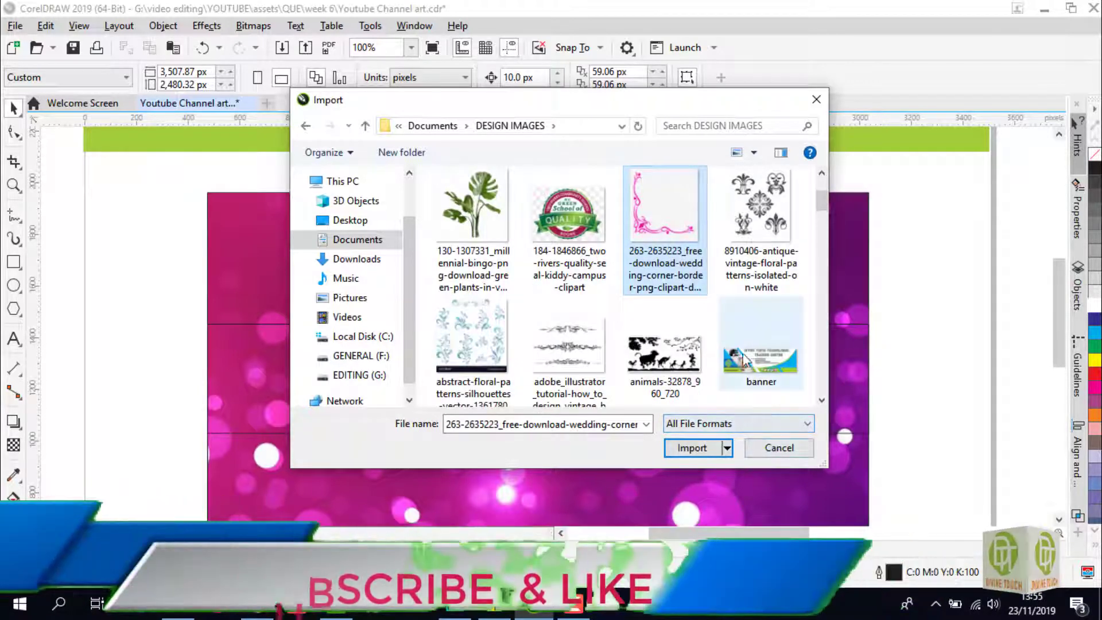
pyautogui.scroll(-5, 693, 266)
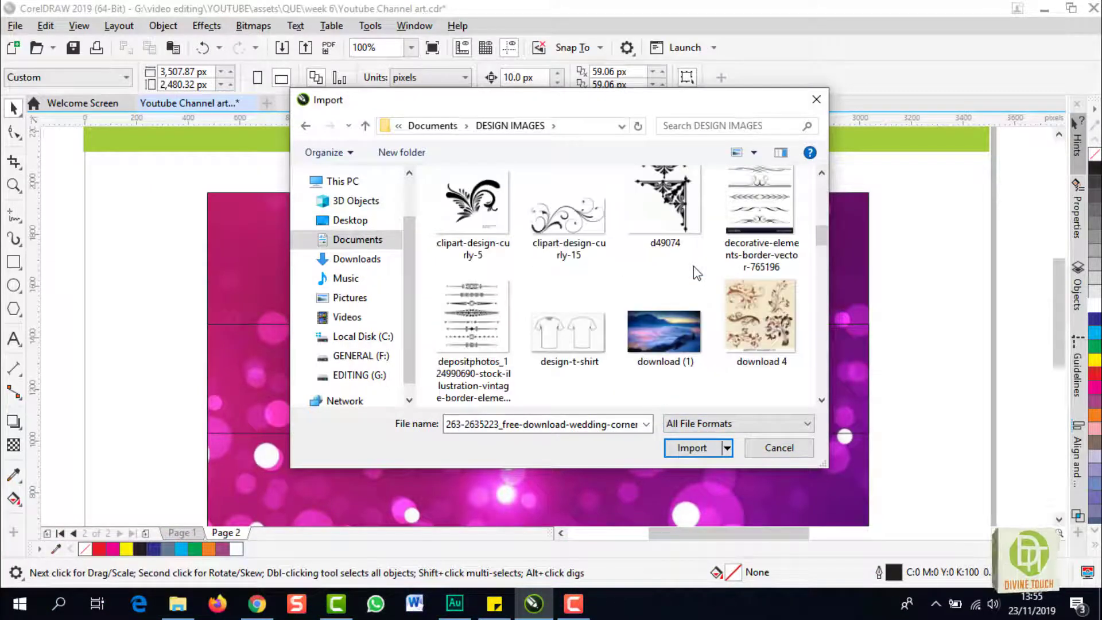
pyautogui.scroll(-4, 676, 314)
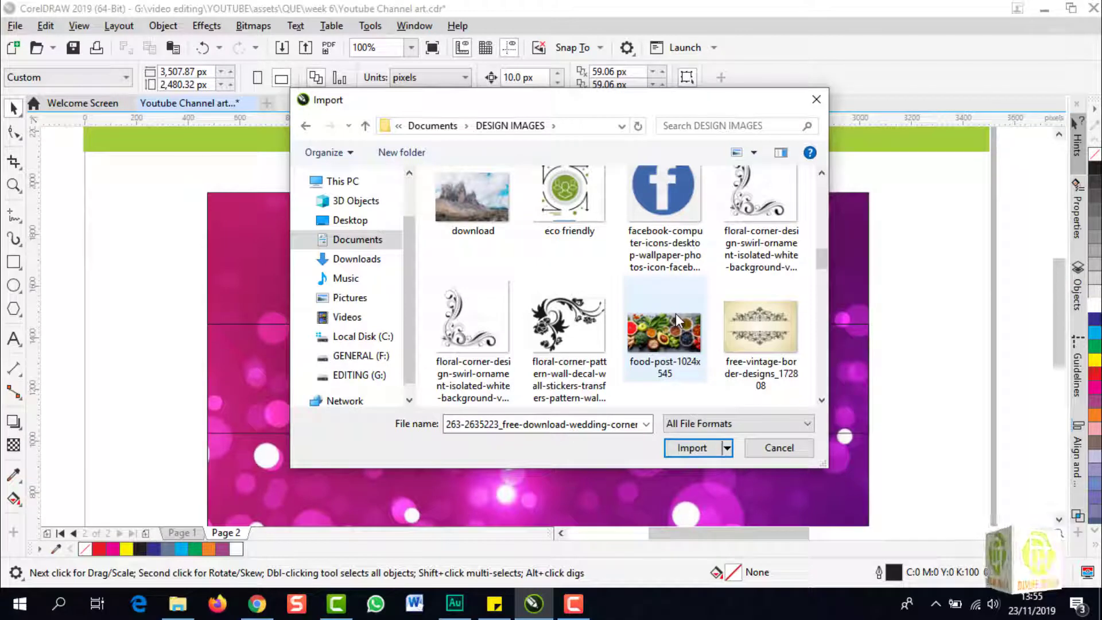
pyautogui.click(676, 314)
pyautogui.click(692, 448)
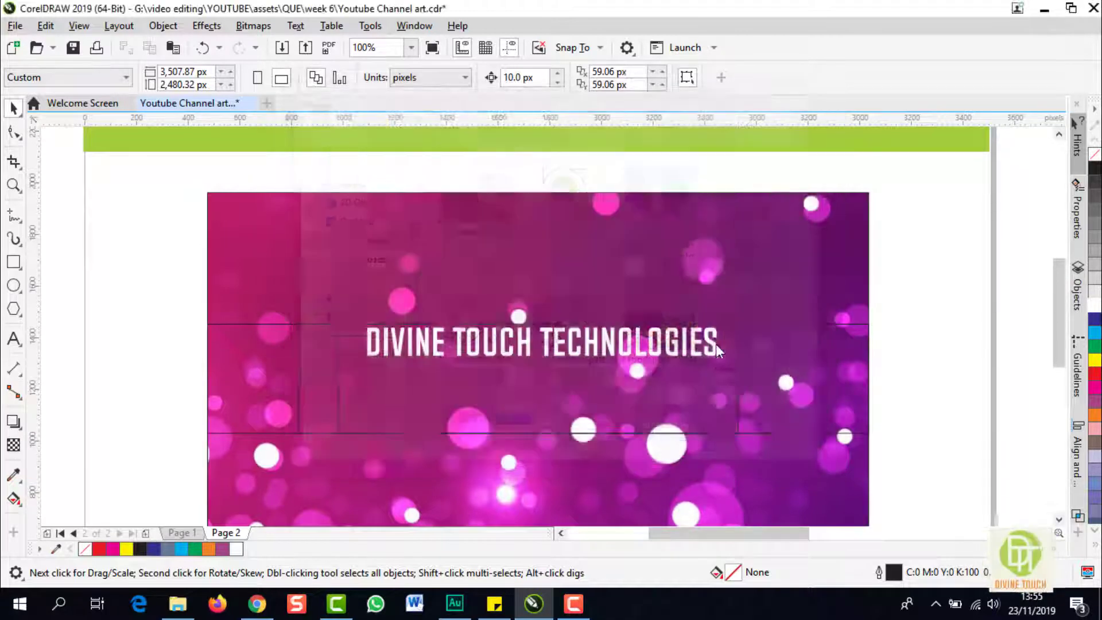
pyautogui.moveTo(628, 357); pyautogui.dragTo(794, 461)
pyautogui.moveTo(682, 395); pyautogui.dragTo(754, 383)
# Enlarge the food image to about 791 × 421 px so it fills the central strip's height at its right end.
pyautogui.scroll(2, 753, 384)
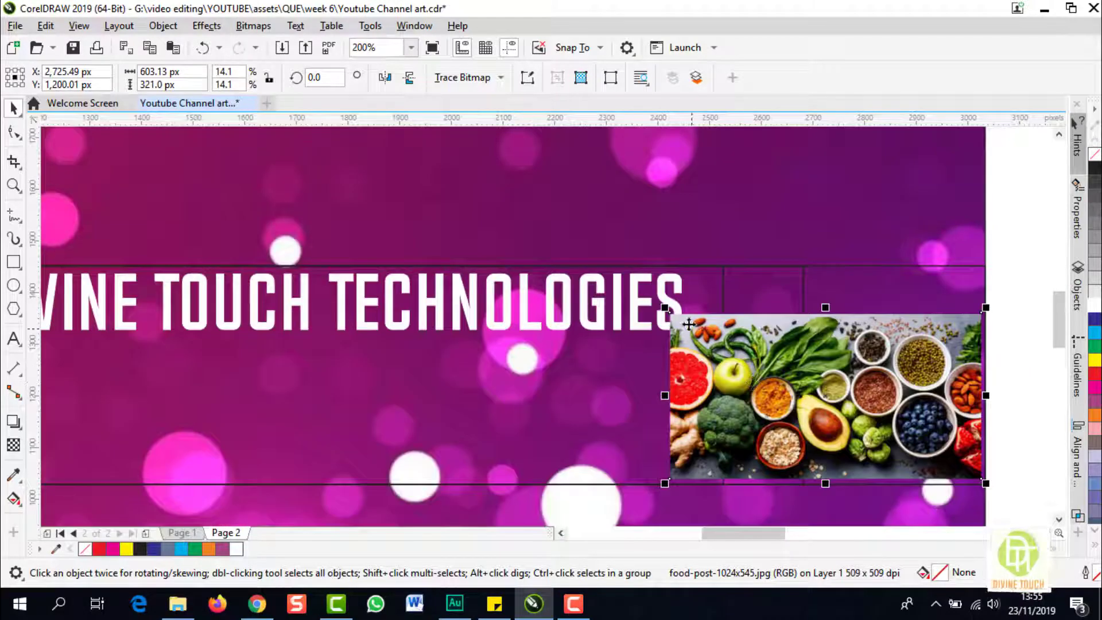
pyautogui.moveTo(658, 290); pyautogui.dragTo(578, 231)
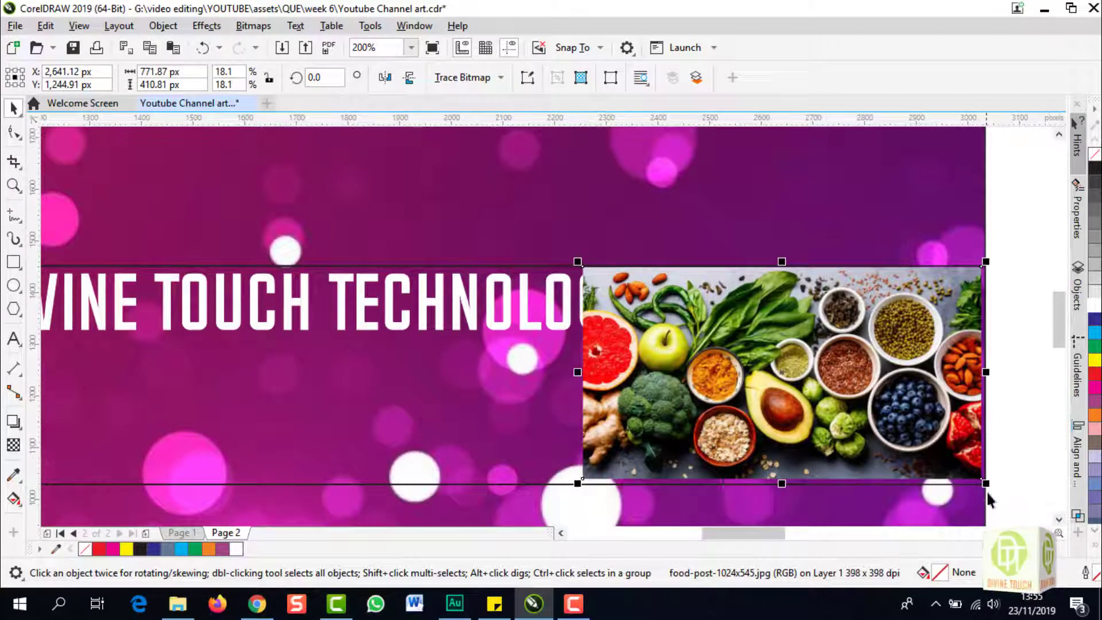
pyautogui.moveTo(985, 484); pyautogui.dragTo(999, 504)
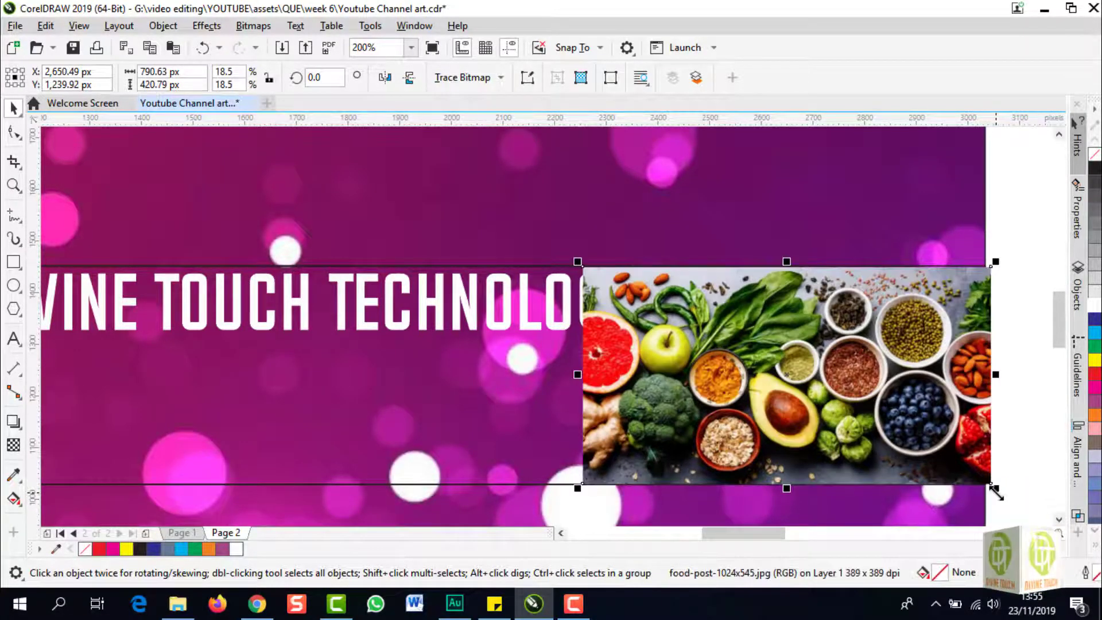
# Bring the "DIVINE TOUCH TECHNOLOGIES" title text to the front of the page, above the food image.
pyautogui.click(522, 307)
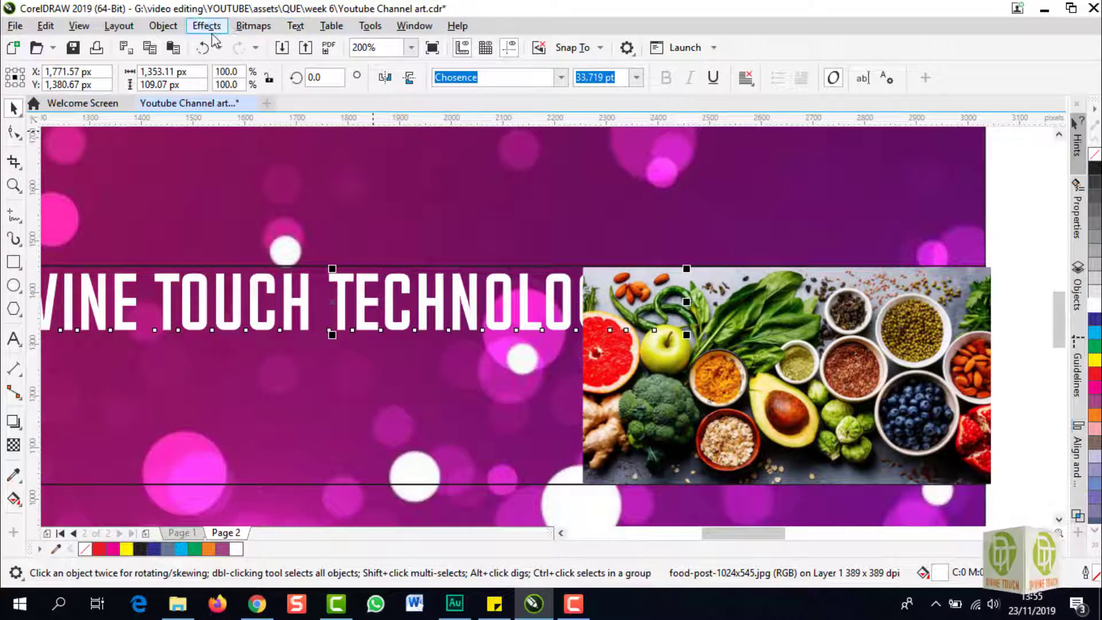
pyautogui.click(164, 26)
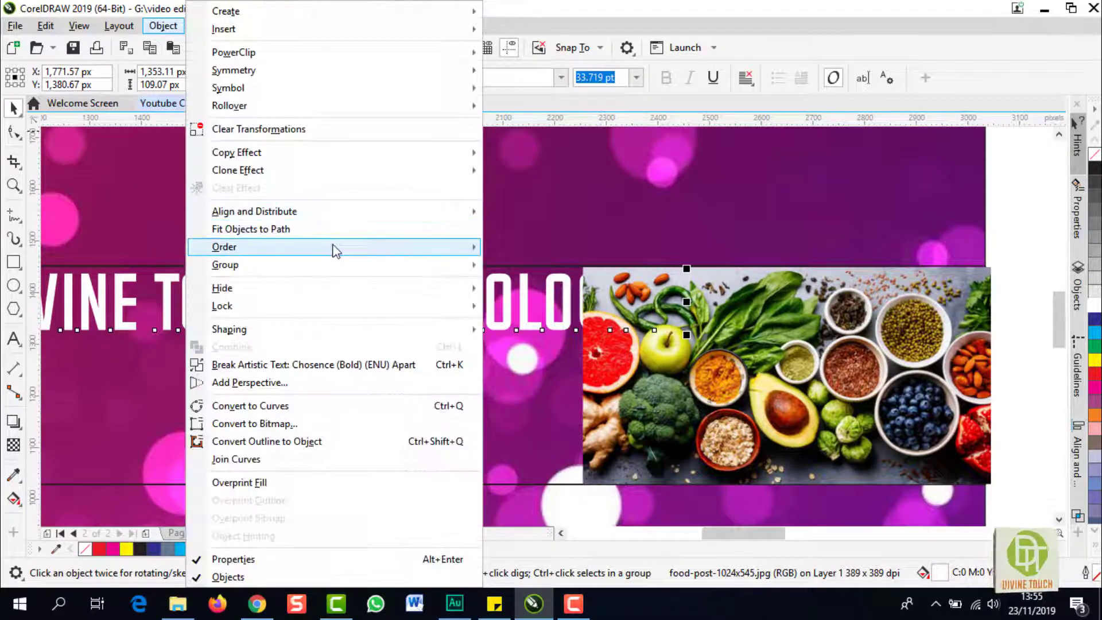
pyautogui.moveTo(339, 243)
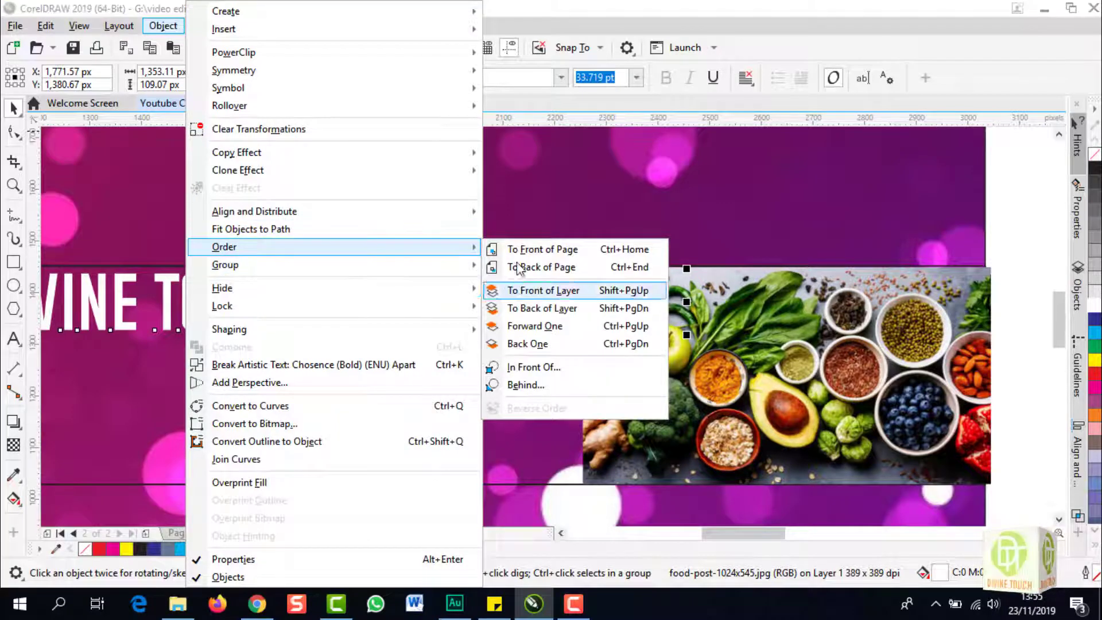
pyautogui.click(533, 249)
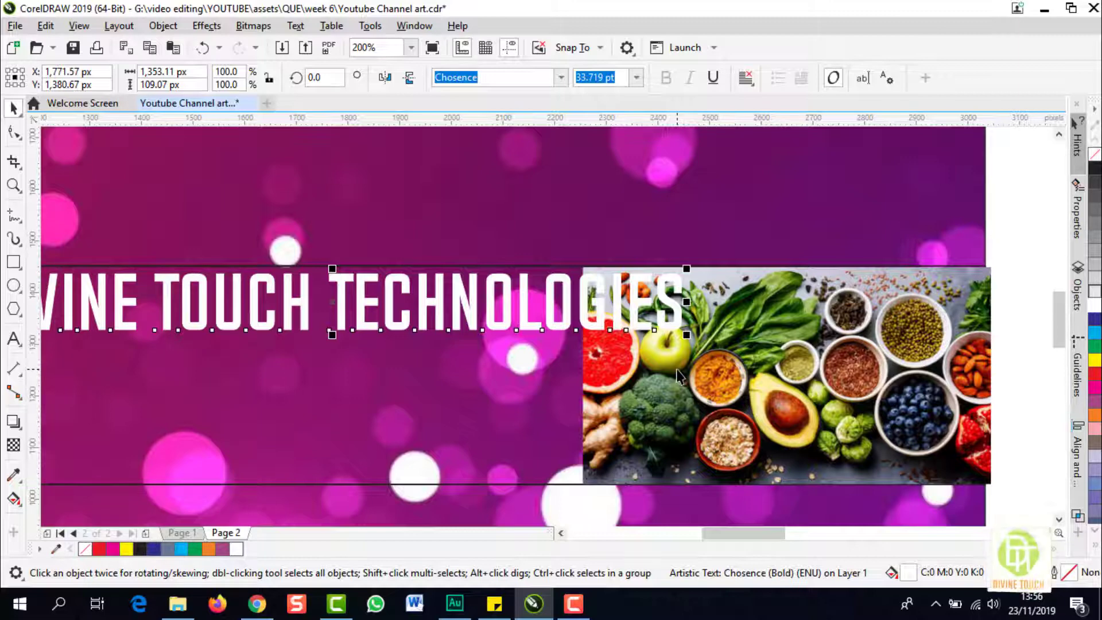
# Enlarge the food image to about 2,589 × 1,378 px so it spans the full width of the background artwork.
pyautogui.scroll(-2, 677, 376)
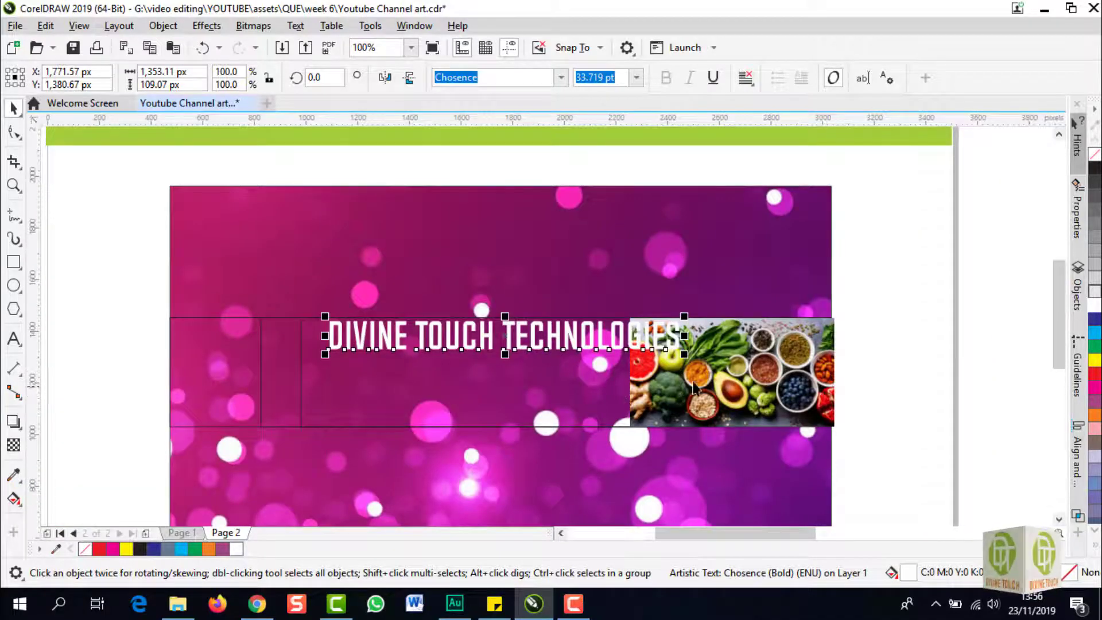
pyautogui.click(715, 385)
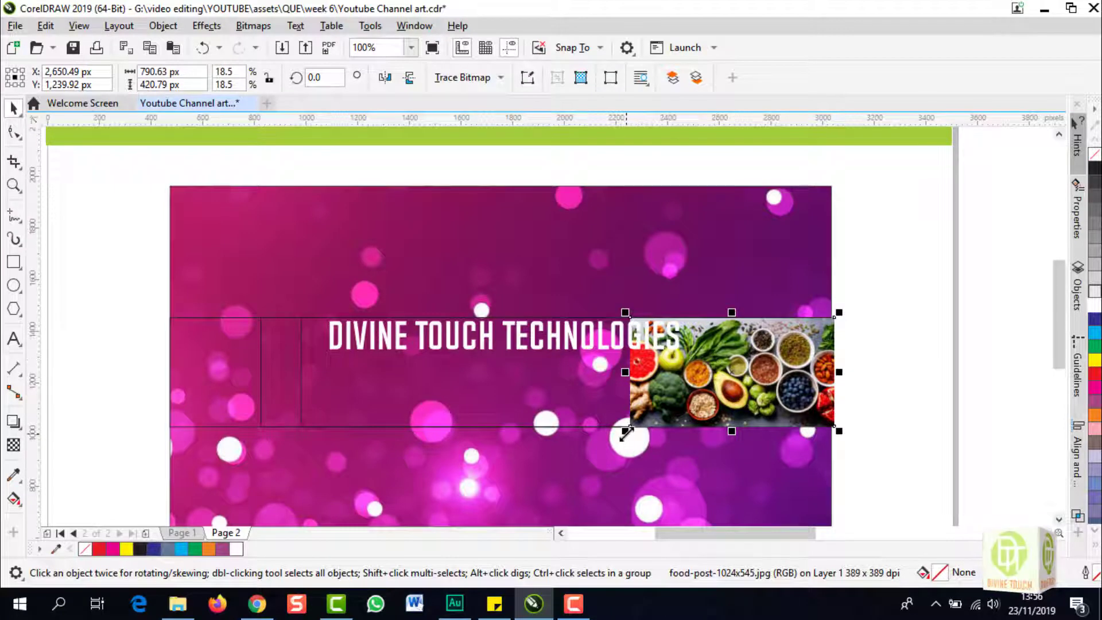
pyautogui.moveTo(623, 431); pyautogui.dragTo(385, 437)
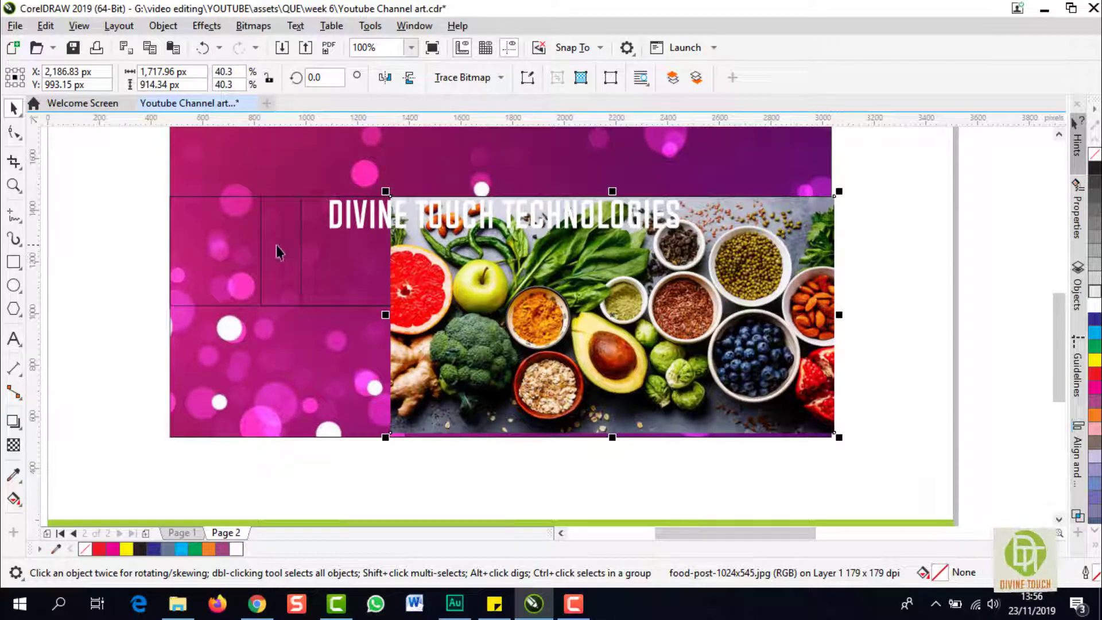
pyautogui.moveTo(383, 191); pyautogui.dragTo(155, 149)
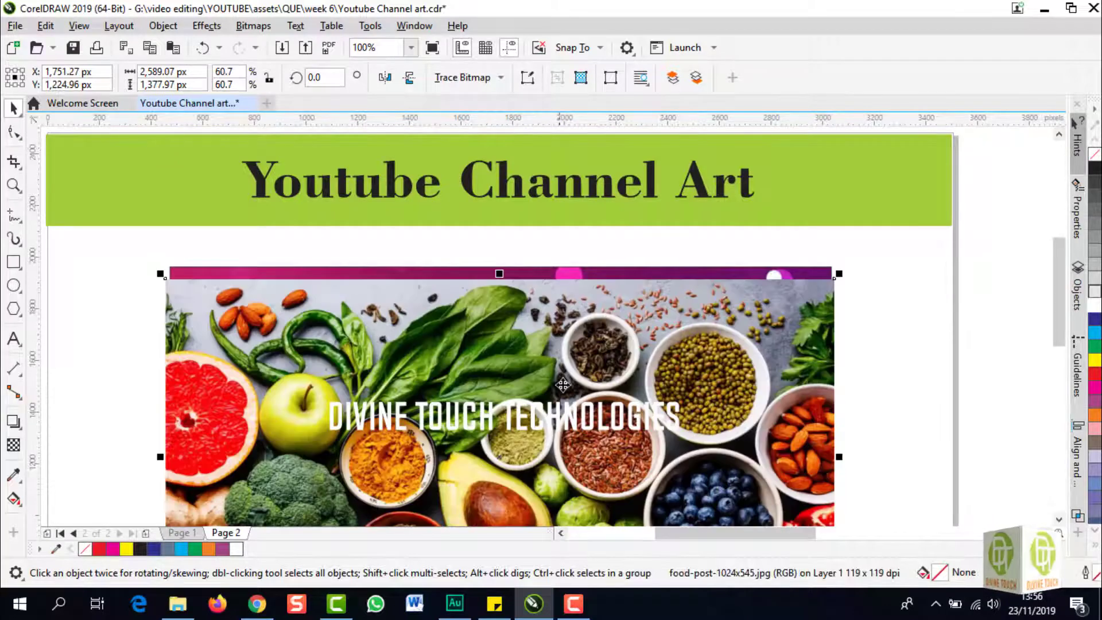
# Shift the enlarged food image slightly left and PowerClip it inside the full-width central strip rectangle.
pyautogui.scroll(-2, 564, 386)
pyautogui.moveTo(662, 401); pyautogui.dragTo(620, 401)
pyautogui.rightClick(646, 412)
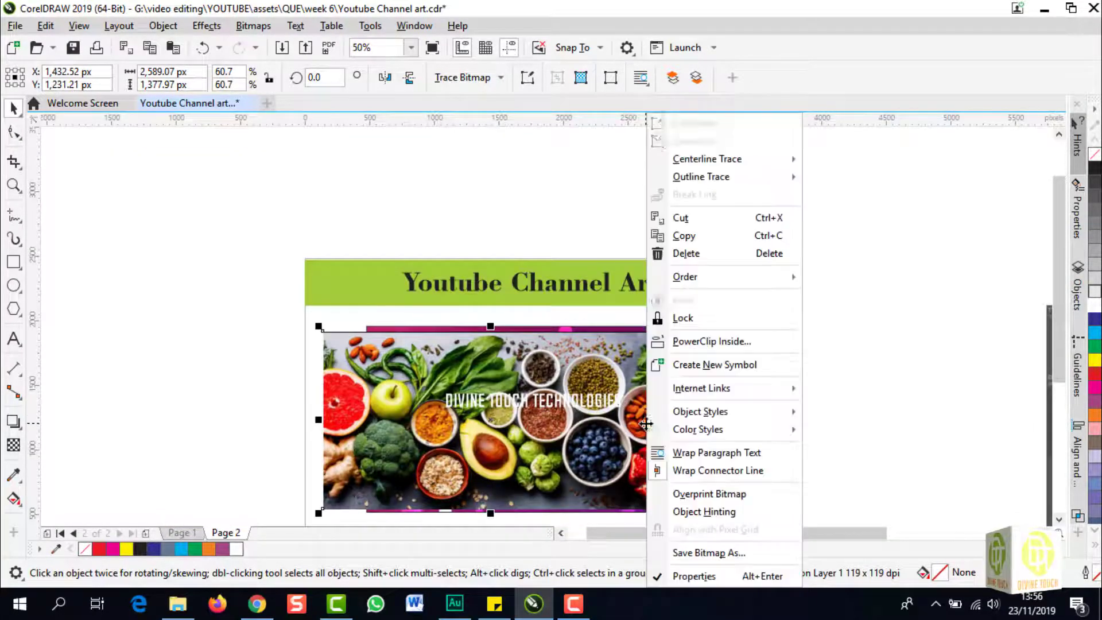
pyautogui.click(711, 341)
pyautogui.click(687, 416)
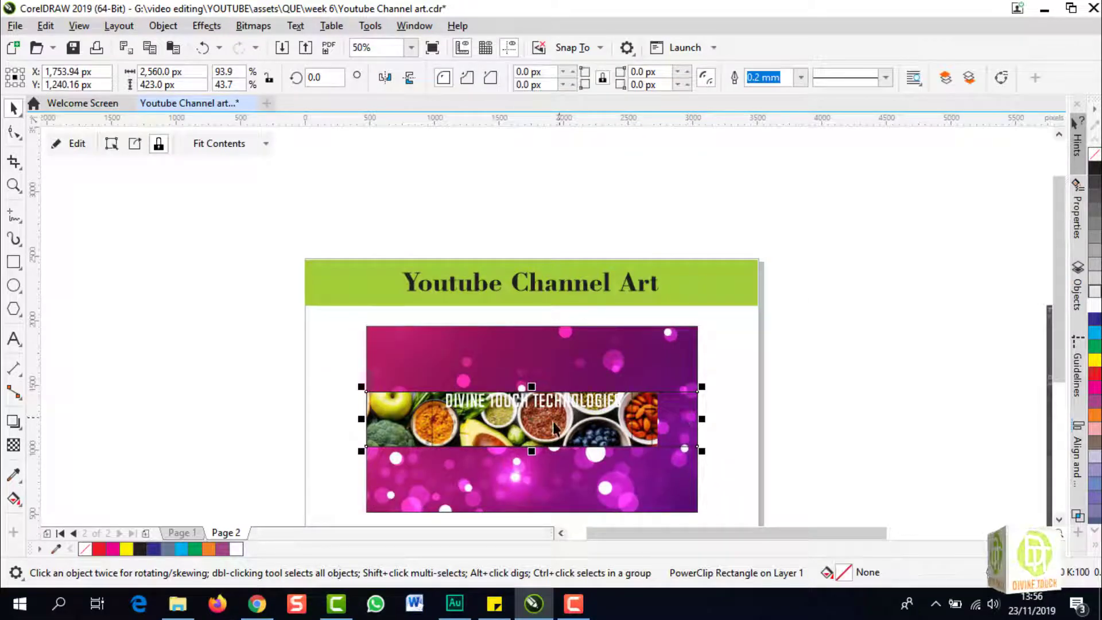
# Edit the central strip's PowerClip, moving the food image right and enlarging it to about 2,683 × 1,428 px so it fills the strip.
pyautogui.click(77, 143)
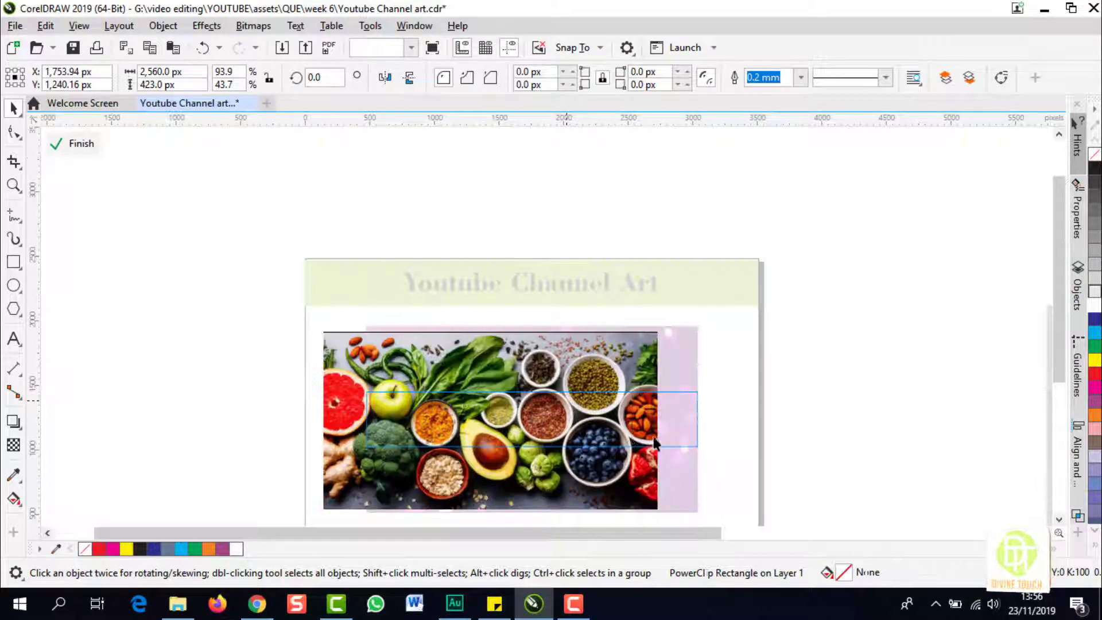
pyautogui.moveTo(640, 402); pyautogui.dragTo(671, 404)
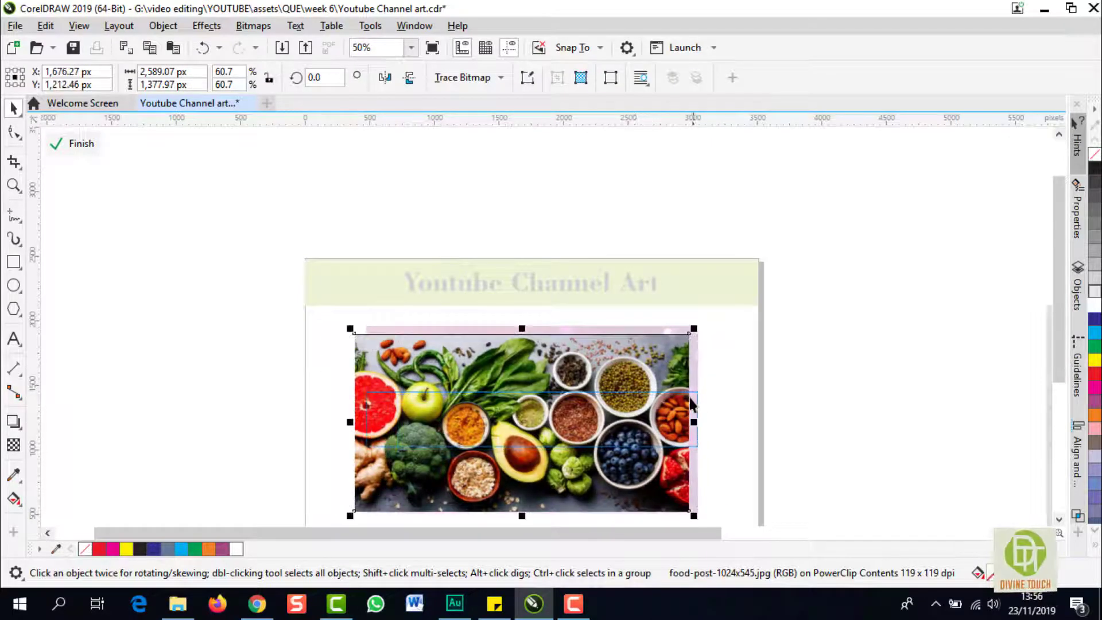
pyautogui.moveTo(694, 329); pyautogui.dragTo(714, 317)
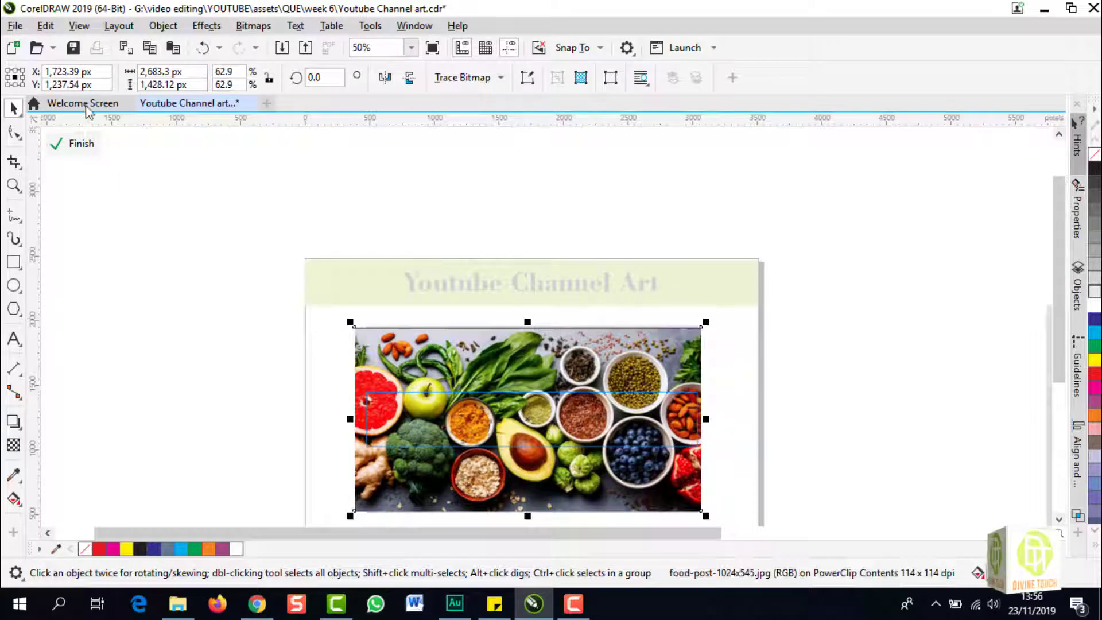
pyautogui.click(79, 143)
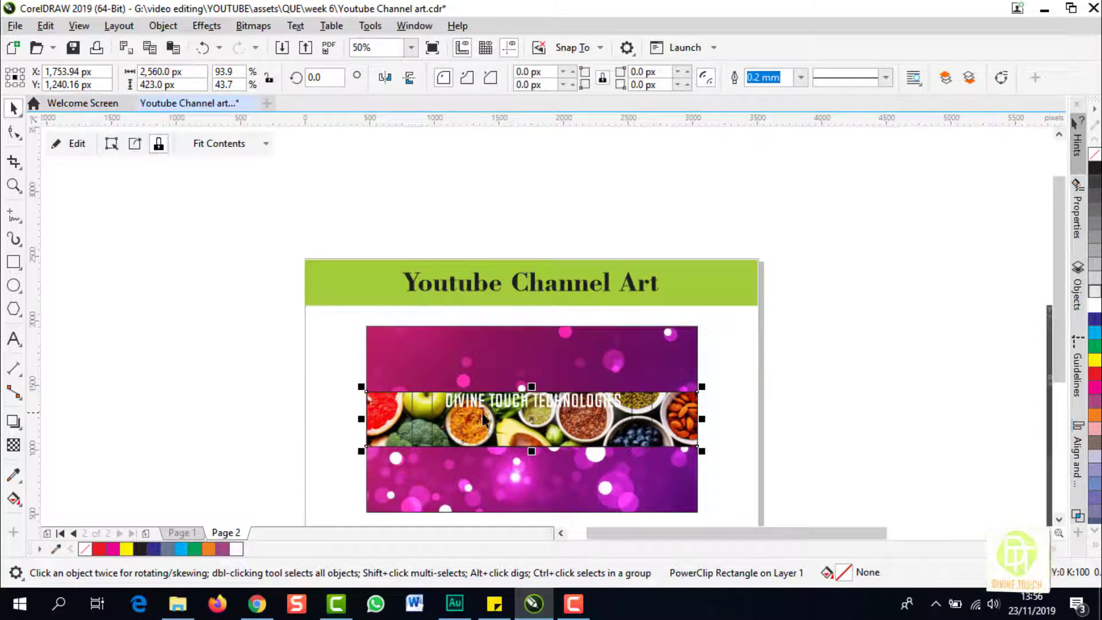
# Remove the outlines from the central strip, the narrower device-area rectangles within it and the outer glitter background rectangle.
pyautogui.scroll(2, 475, 441)
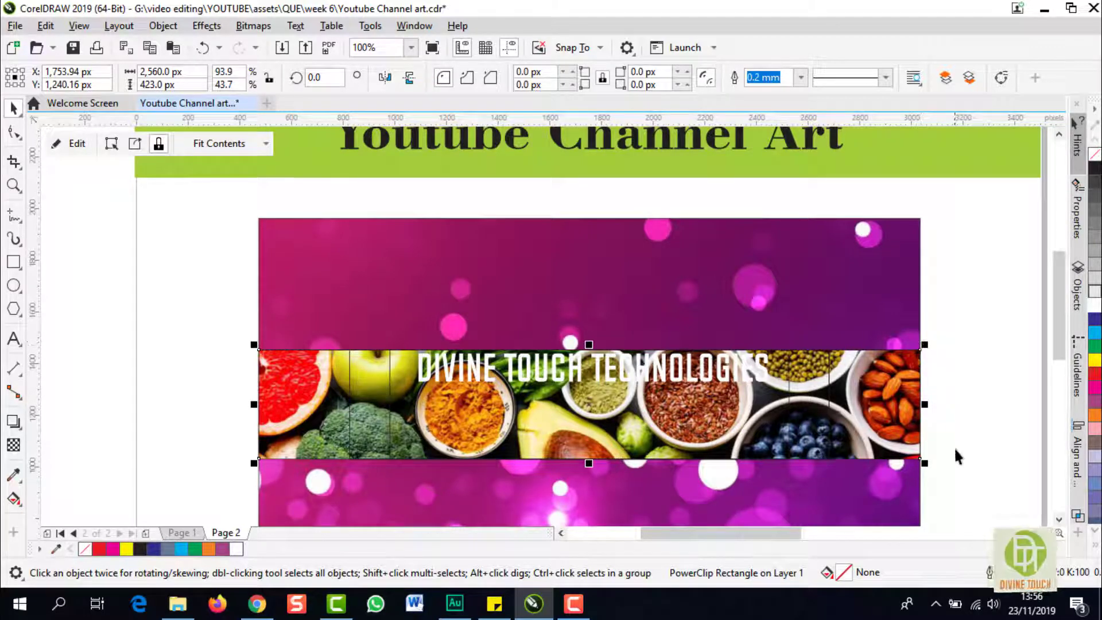
pyautogui.scroll(2, 705, 402)
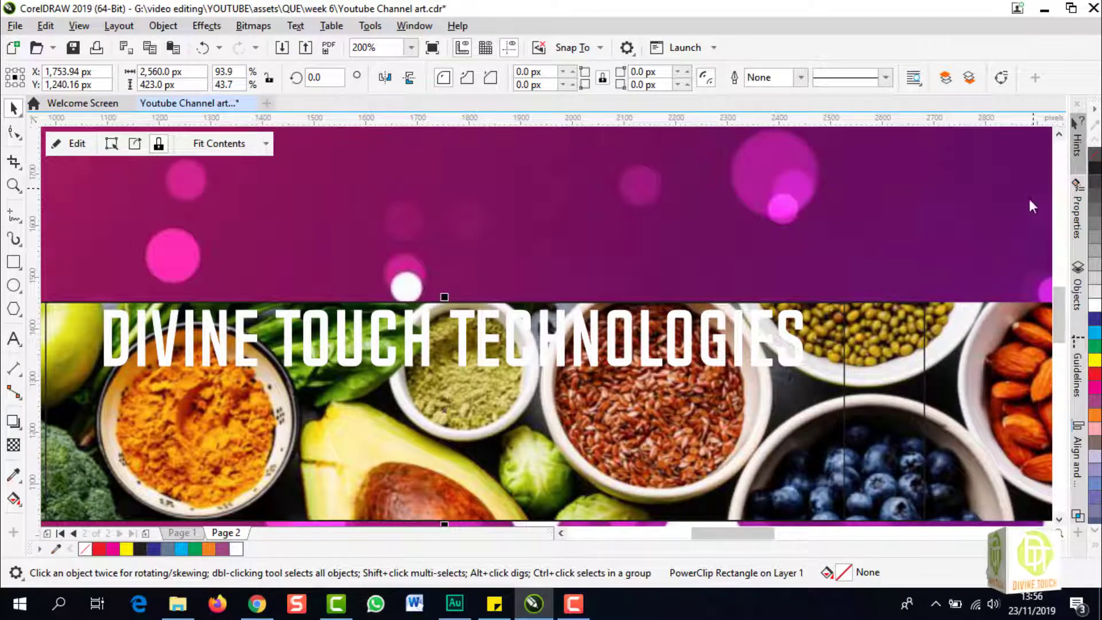
pyautogui.scroll(-2, 806, 301)
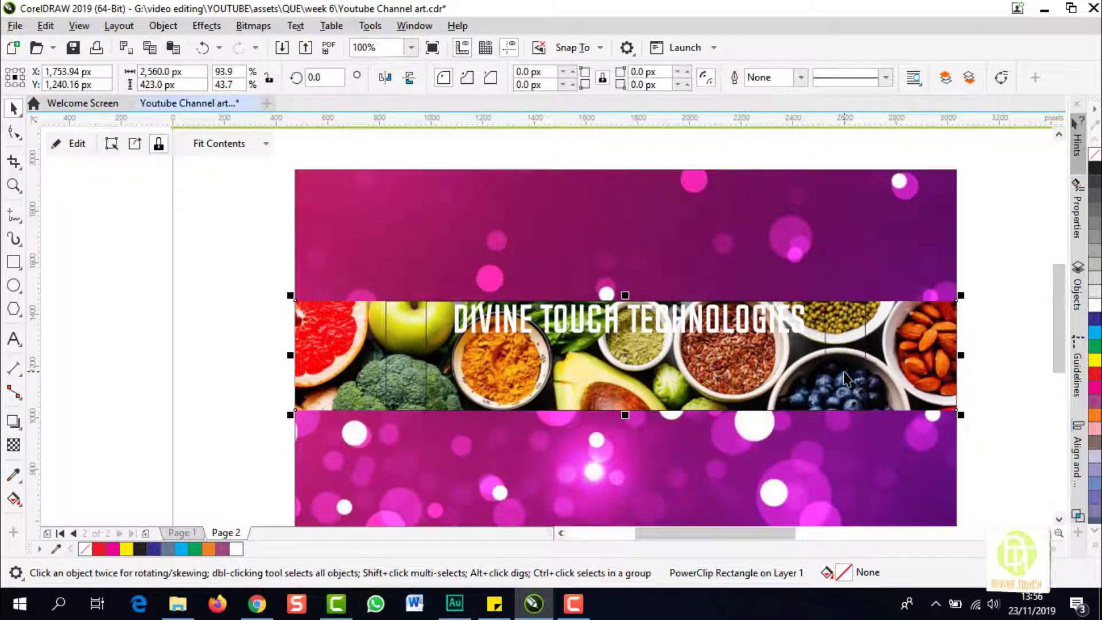
pyautogui.click(818, 380)
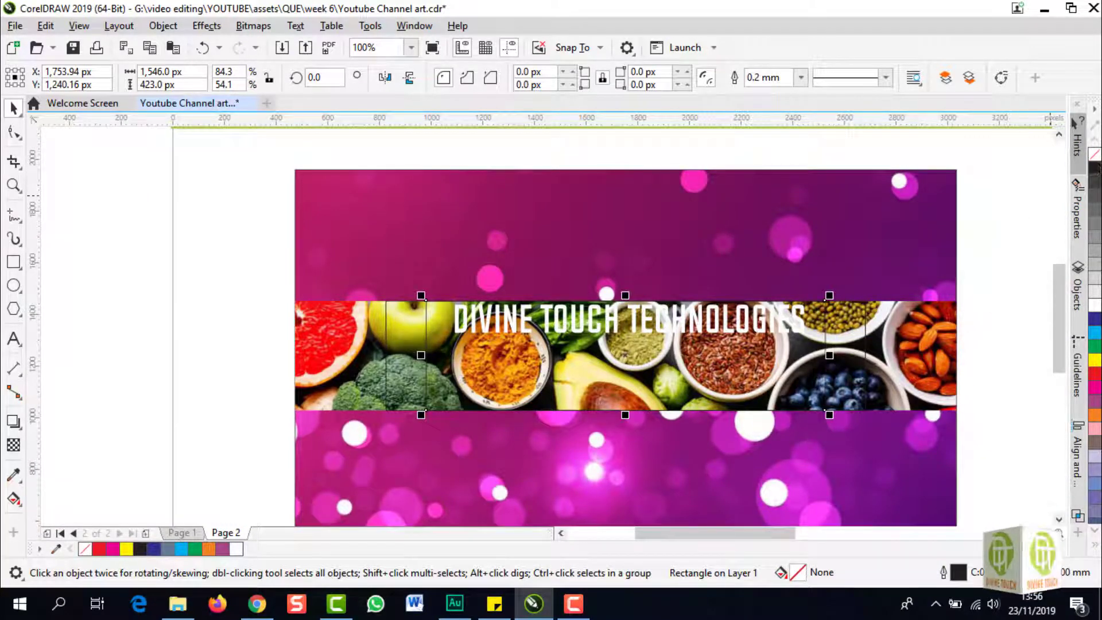
pyautogui.rightClick(1094, 155)
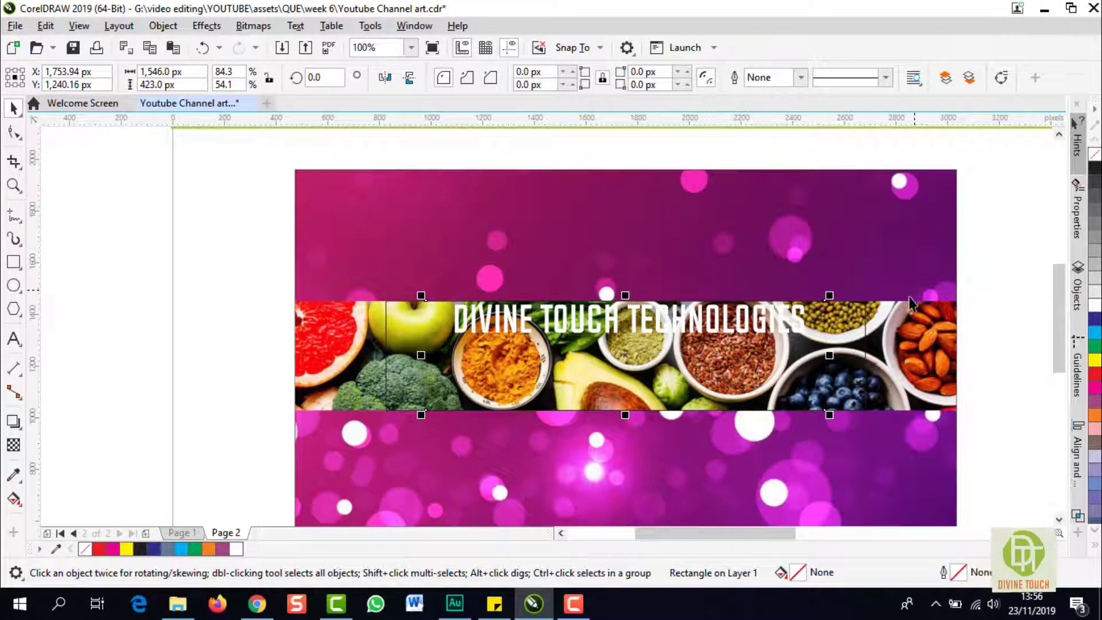
pyautogui.click(858, 339)
pyautogui.rightClick(1095, 155)
pyautogui.click(343, 197)
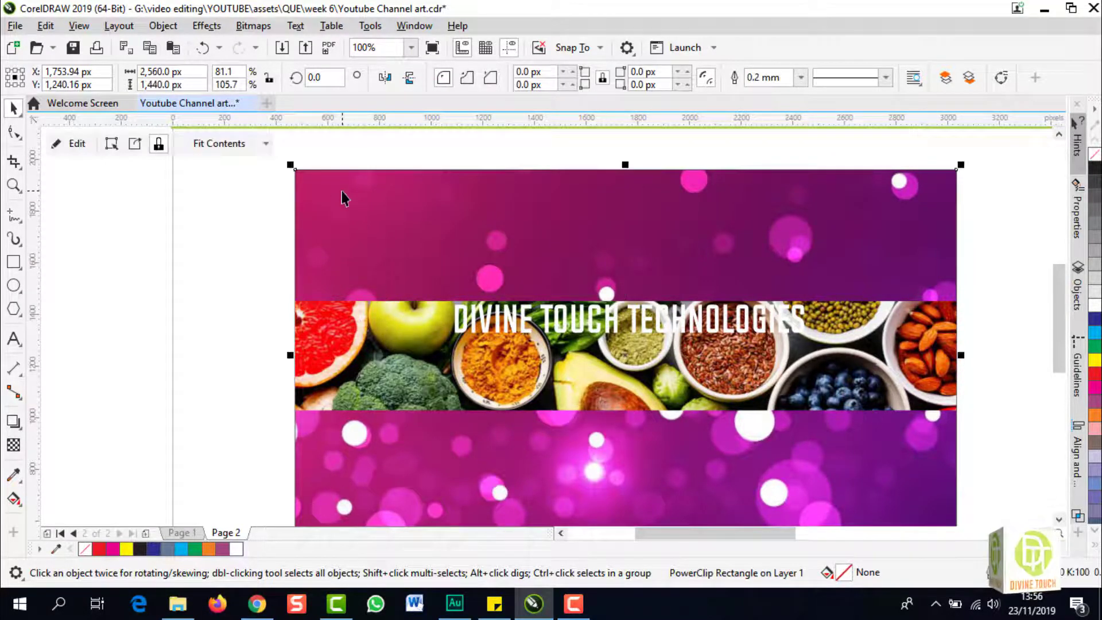
pyautogui.rightClick(1093, 156)
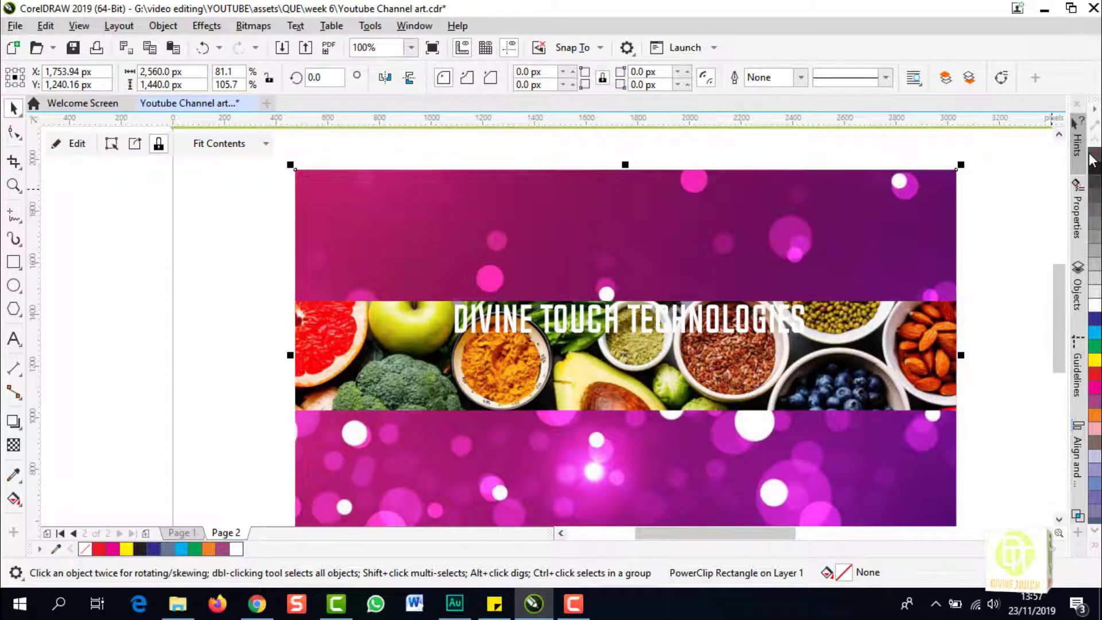
# Duplicate the title text just below the original and change the copy's wording to "FOR QUALITY SERVICE".
pyautogui.click(619, 329)
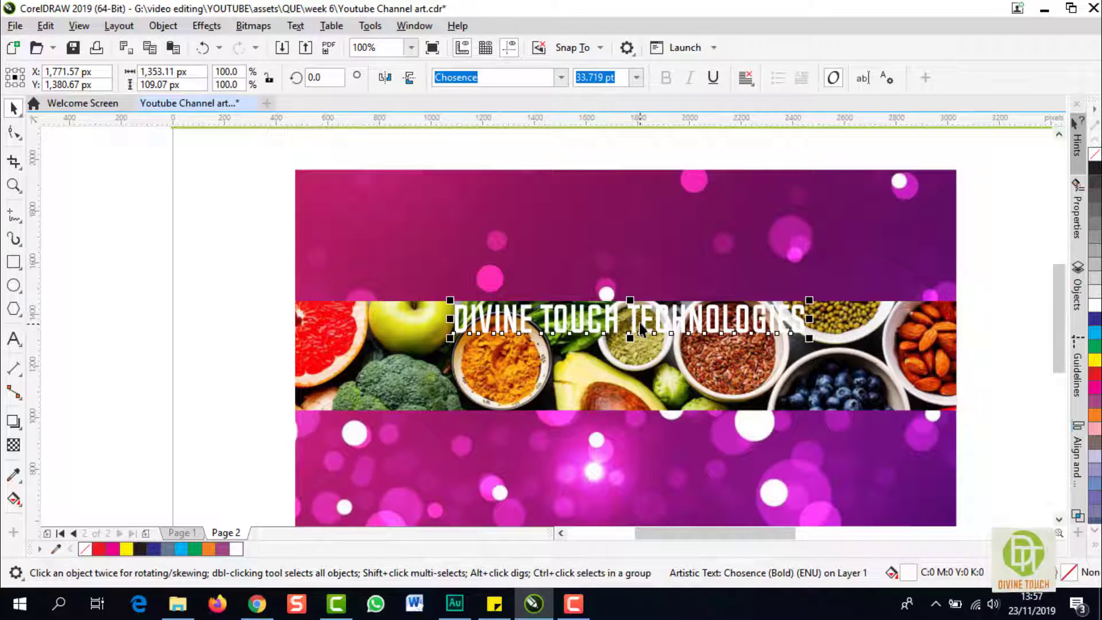
pyautogui.moveTo(641, 330); pyautogui.dragTo(639, 373)
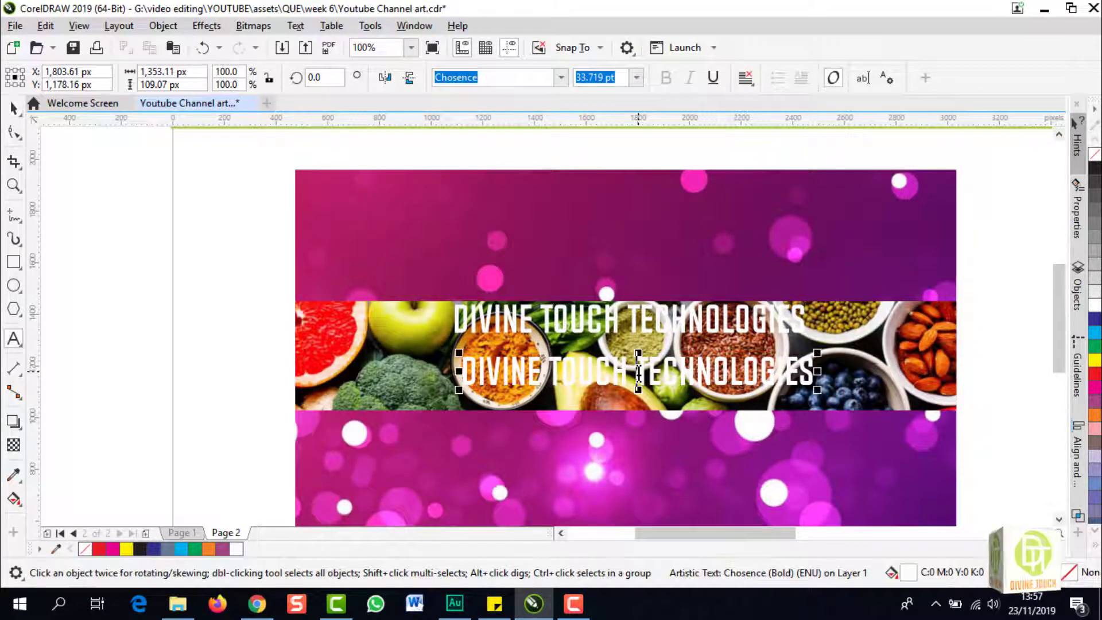
pyautogui.doubleClick(639, 373)
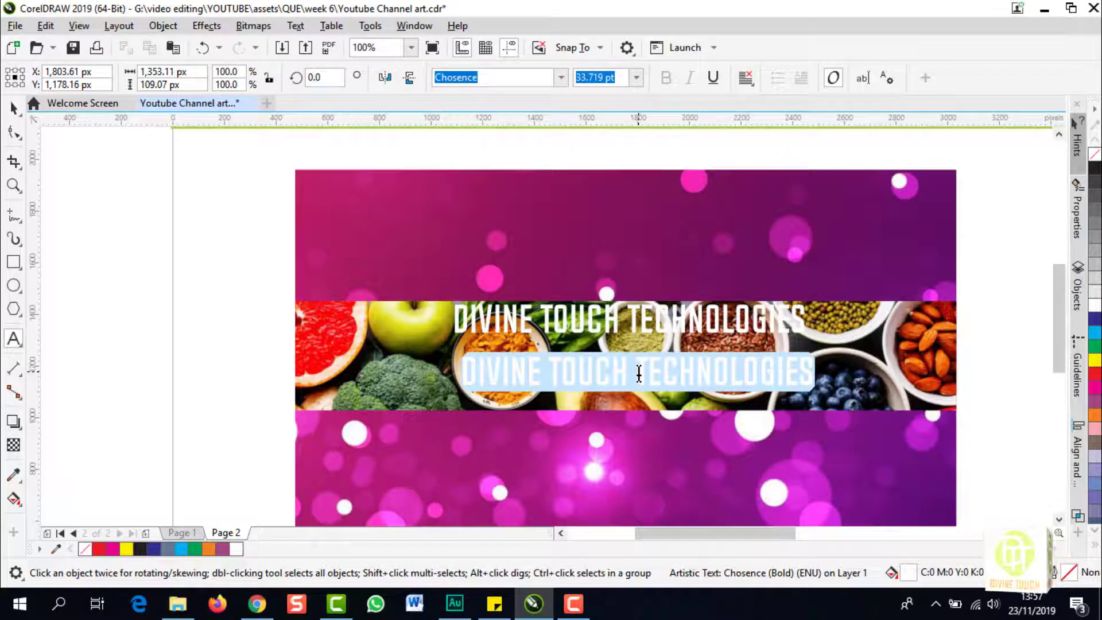
pyautogui.write('FOR ')
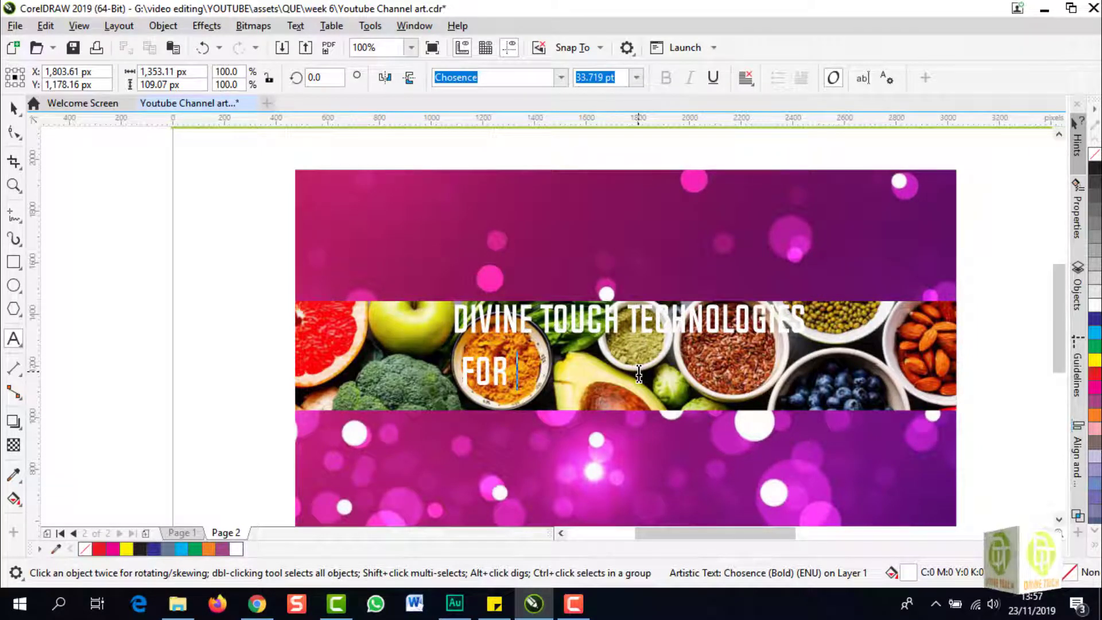
pyautogui.write('QU')
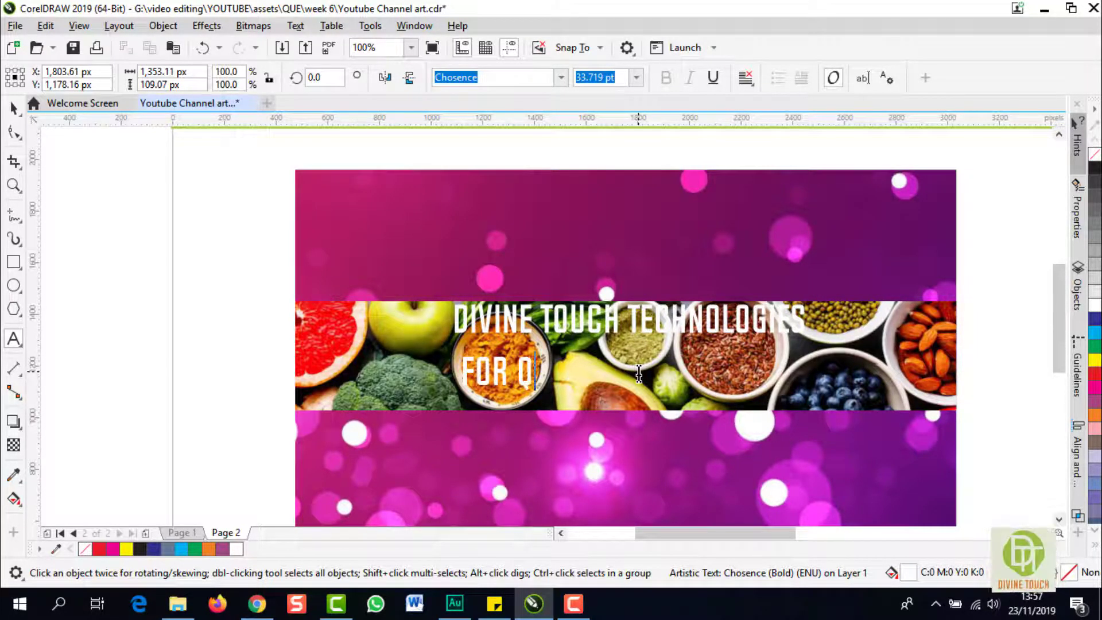
pyautogui.press('BackSpace')
pyautogui.write('QUALIT')
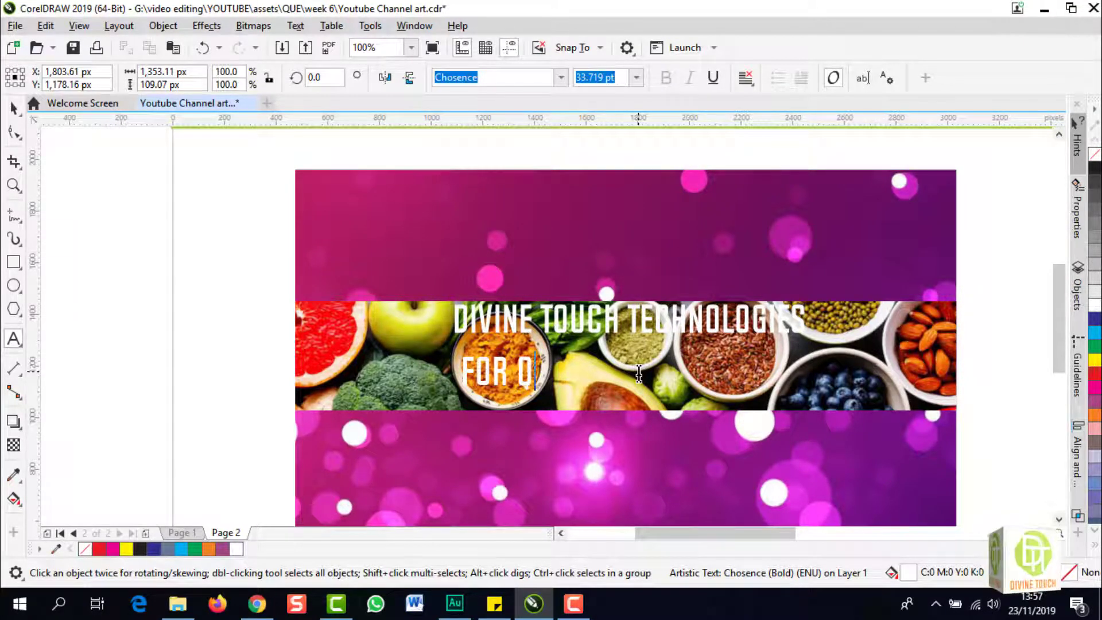
pyautogui.write('Y')
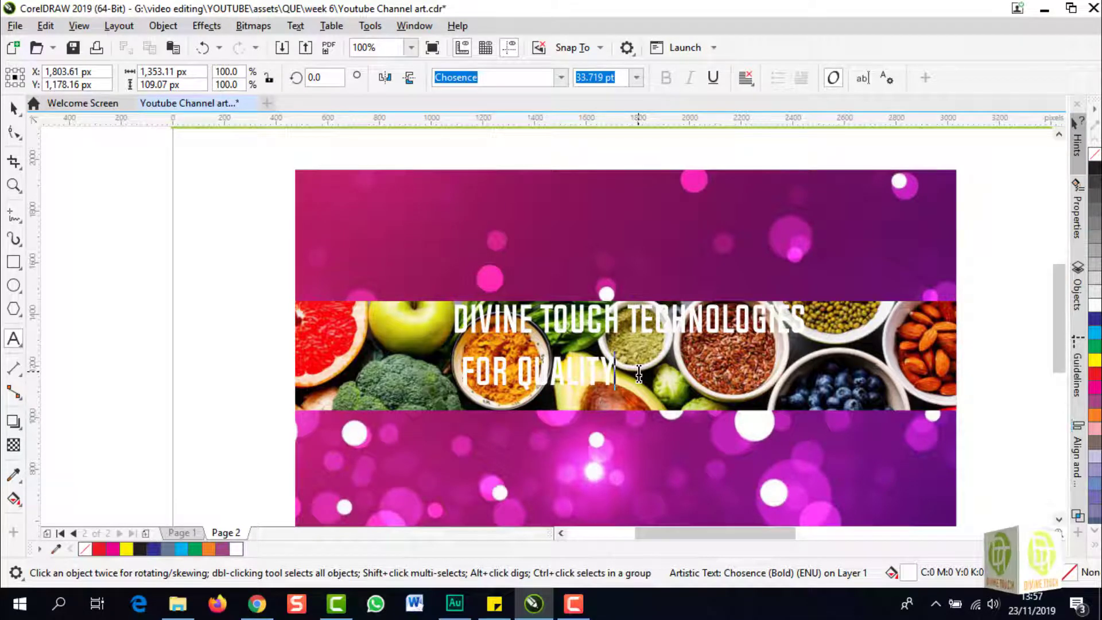
pyautogui.write(' SERVICE')
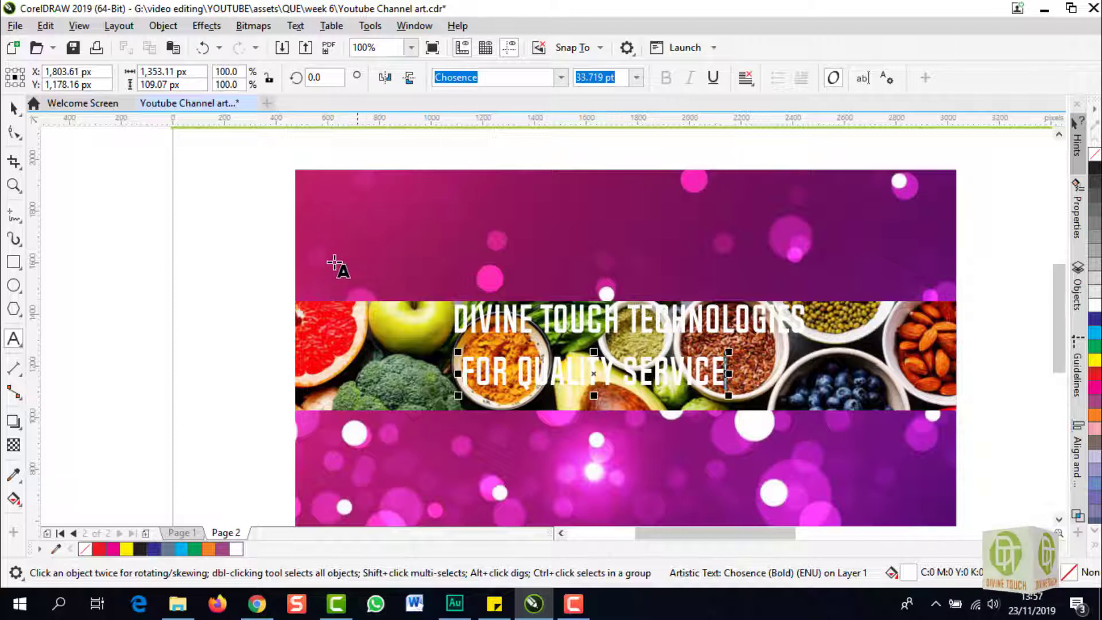
pyautogui.click(13, 108)
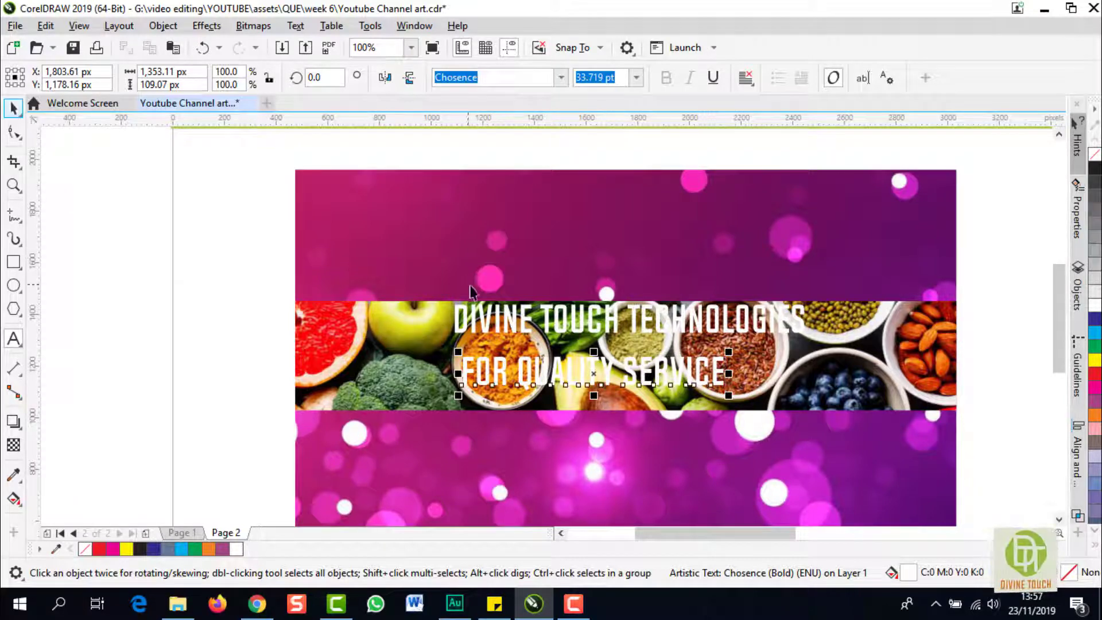
# Set both text lines to Center alignment and move "FOR QUALITY SERVICE" roughly to the middle beneath the title.
pyautogui.click(548, 334)
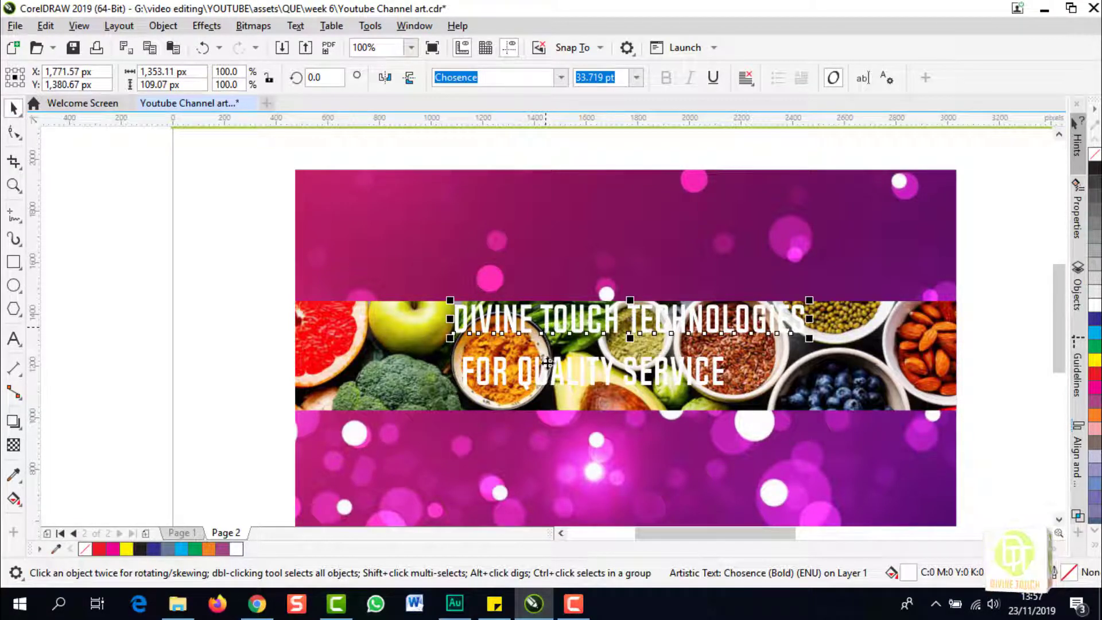
pyautogui.keyDown('shift'); pyautogui.click(527, 368); pyautogui.keyUp('shift')
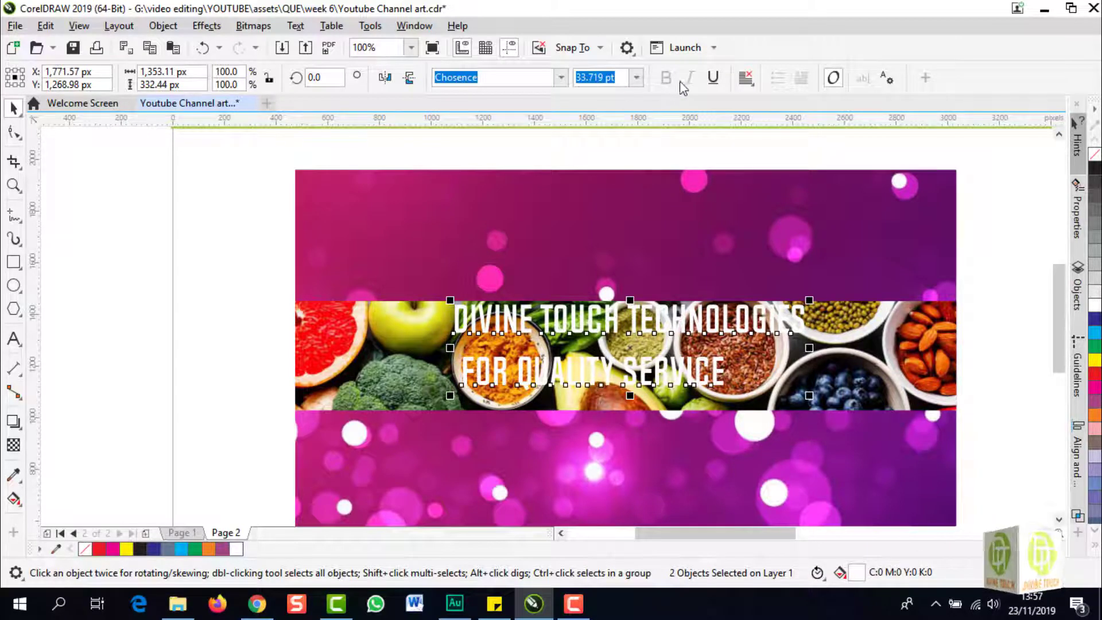
pyautogui.click(745, 80)
pyautogui.click(775, 135)
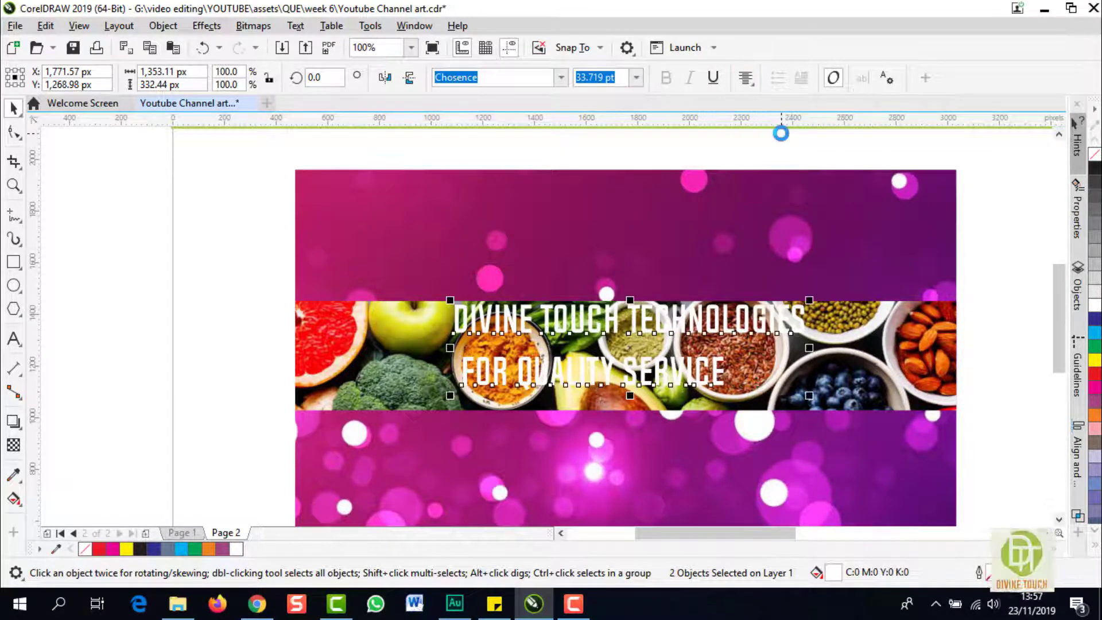
pyautogui.click(745, 79)
pyautogui.click(776, 134)
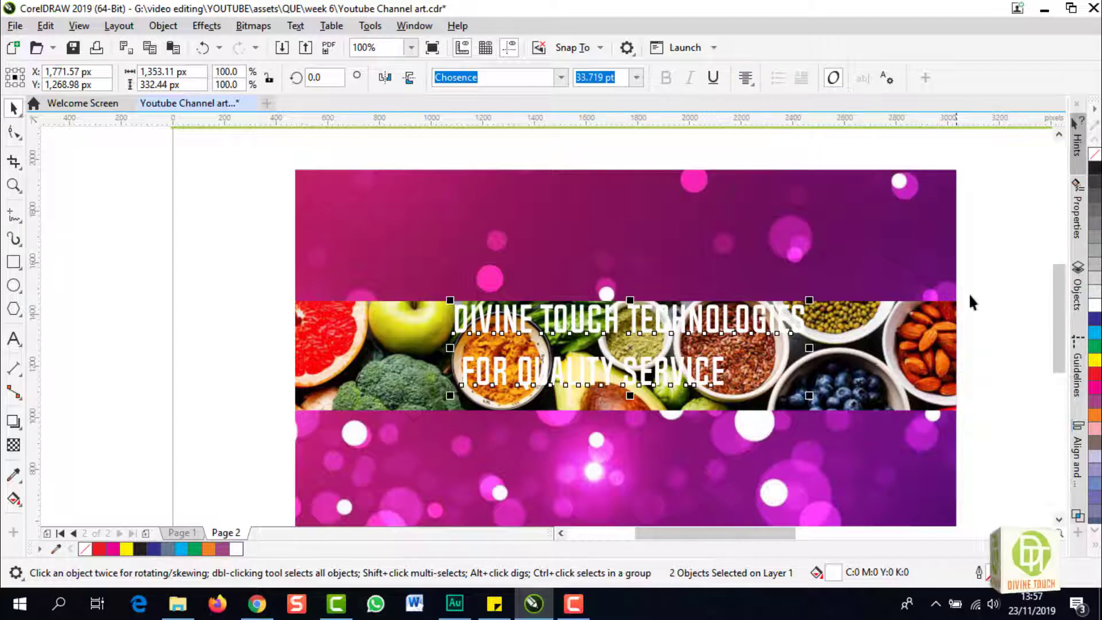
pyautogui.moveTo(1014, 395); pyautogui.dragTo(433, 302)
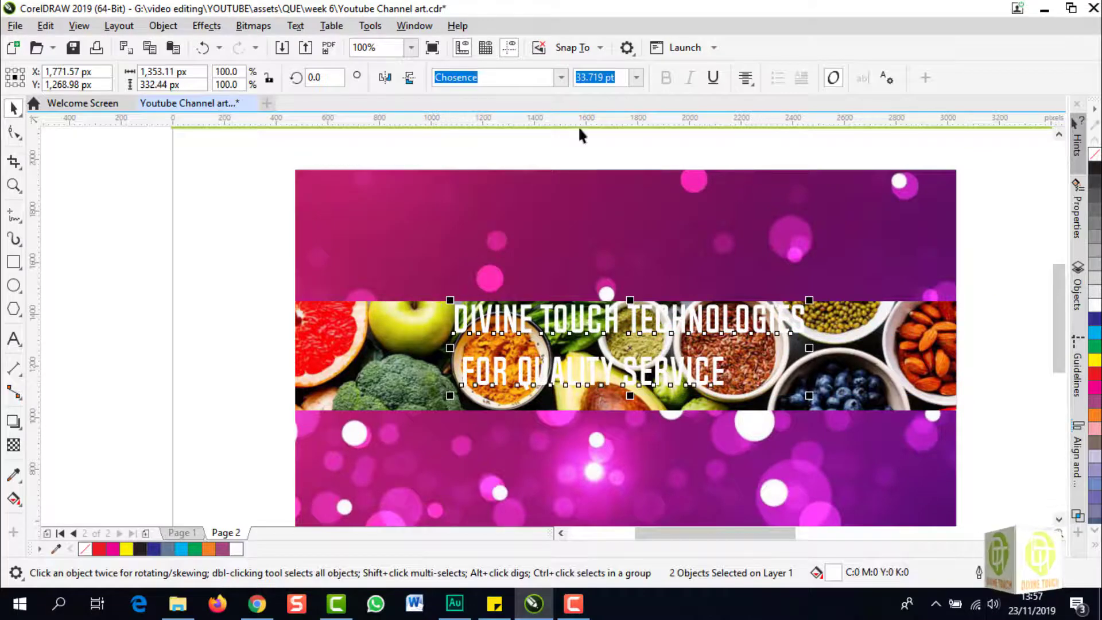
pyautogui.click(754, 82)
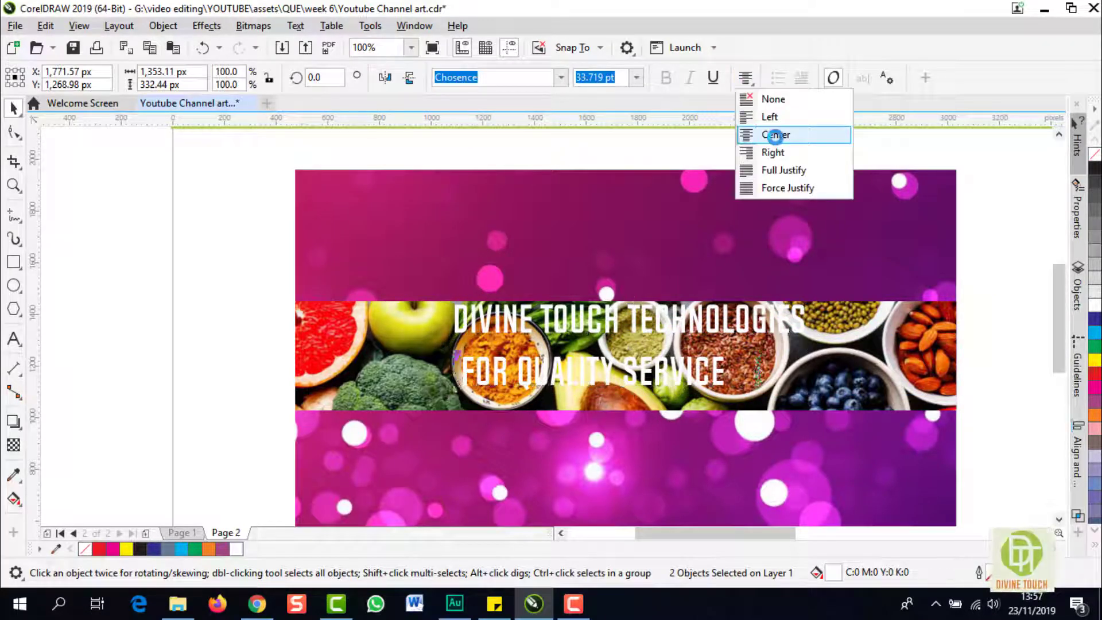
pyautogui.click(775, 136)
pyautogui.press('Escape')
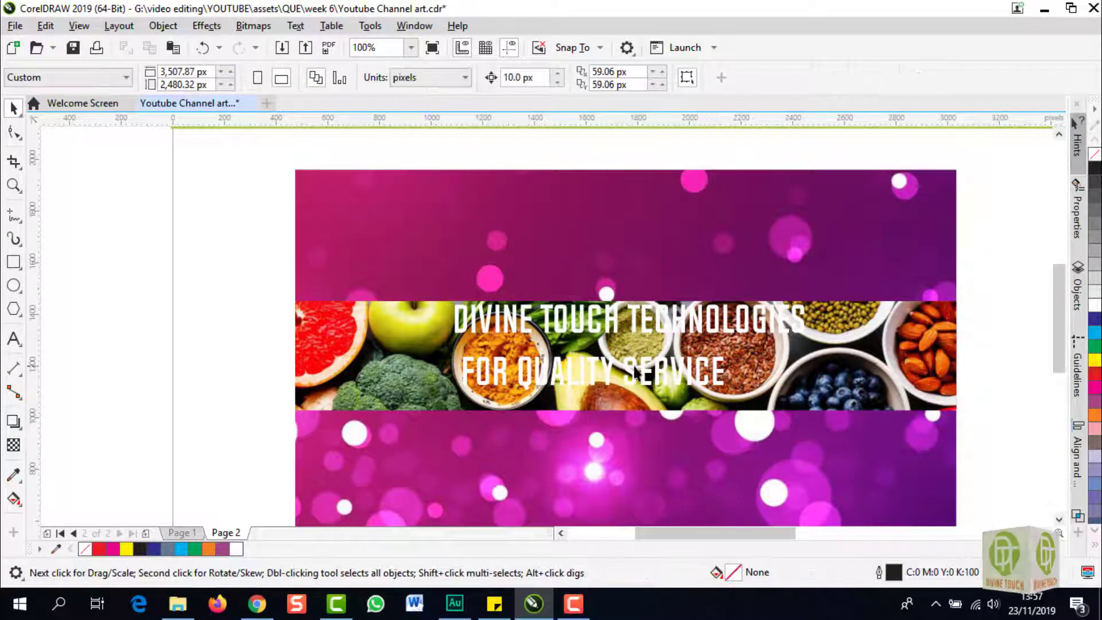
pyautogui.click(595, 371)
pyautogui.moveTo(594, 370); pyautogui.dragTo(620, 372)
# Fill the "DIVINE TOUCH TECHNOLOGIES" title with cyan and the "FOR QUALITY SERVICE" line with orange.
pyautogui.click(683, 327)
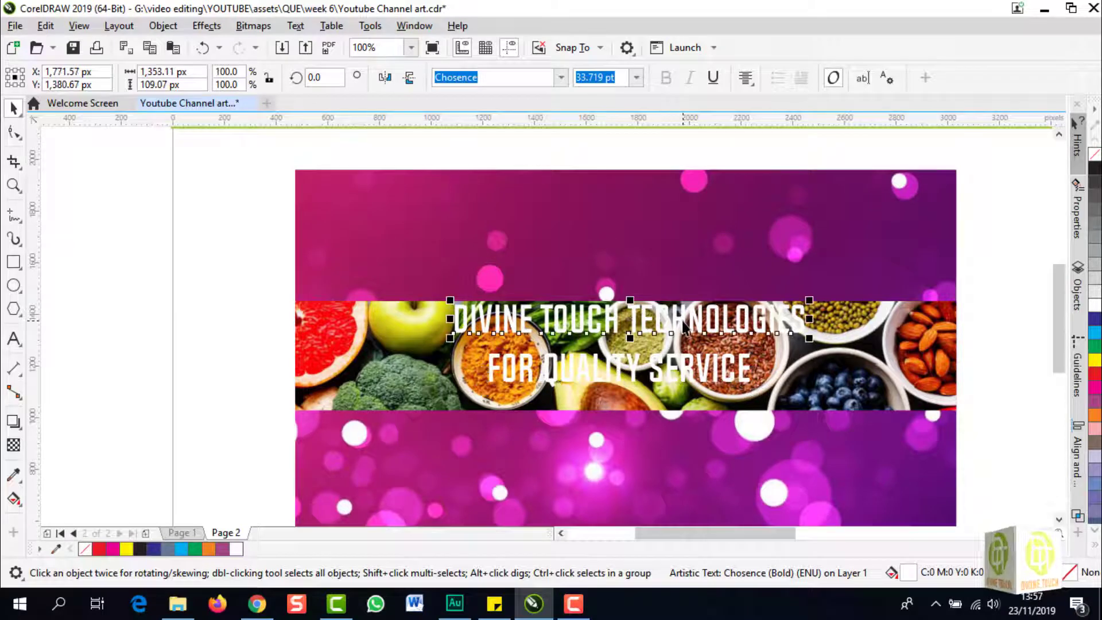
pyautogui.click(1095, 333)
pyautogui.click(692, 373)
pyautogui.click(1096, 416)
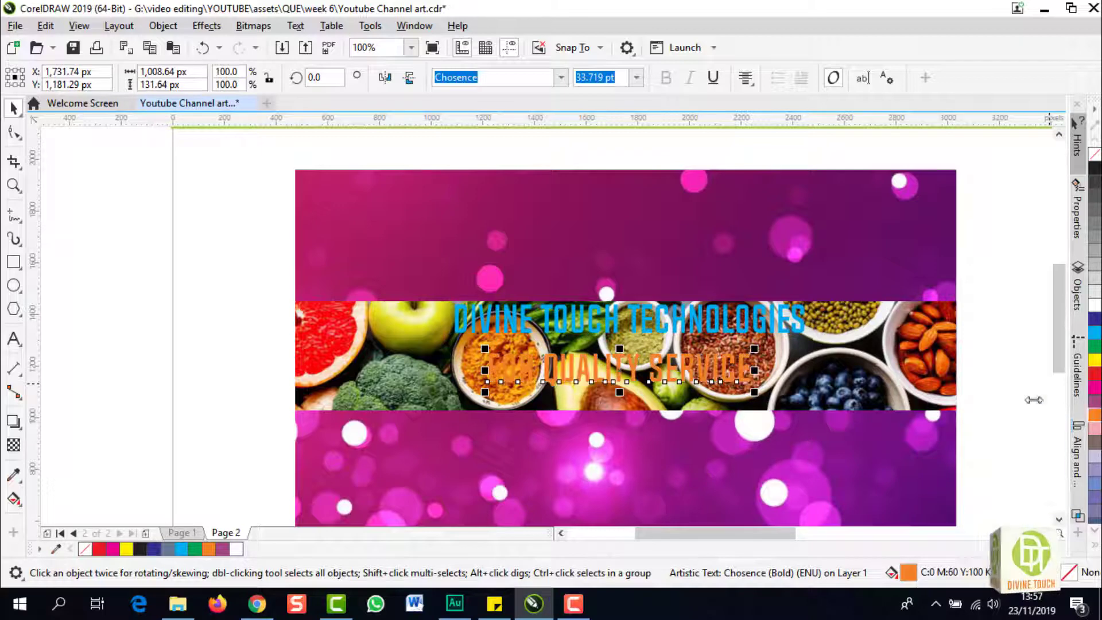
# Recolour the "FOR QUALITY SERVICE" line with a red fill.
pyautogui.click(1096, 172)
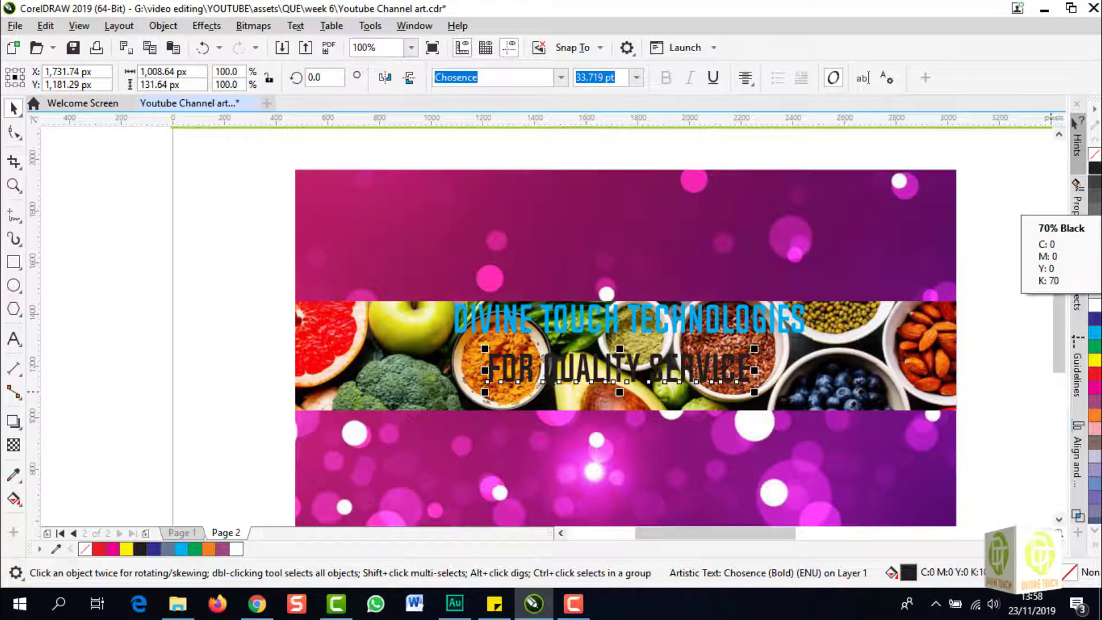
pyautogui.click(1096, 376)
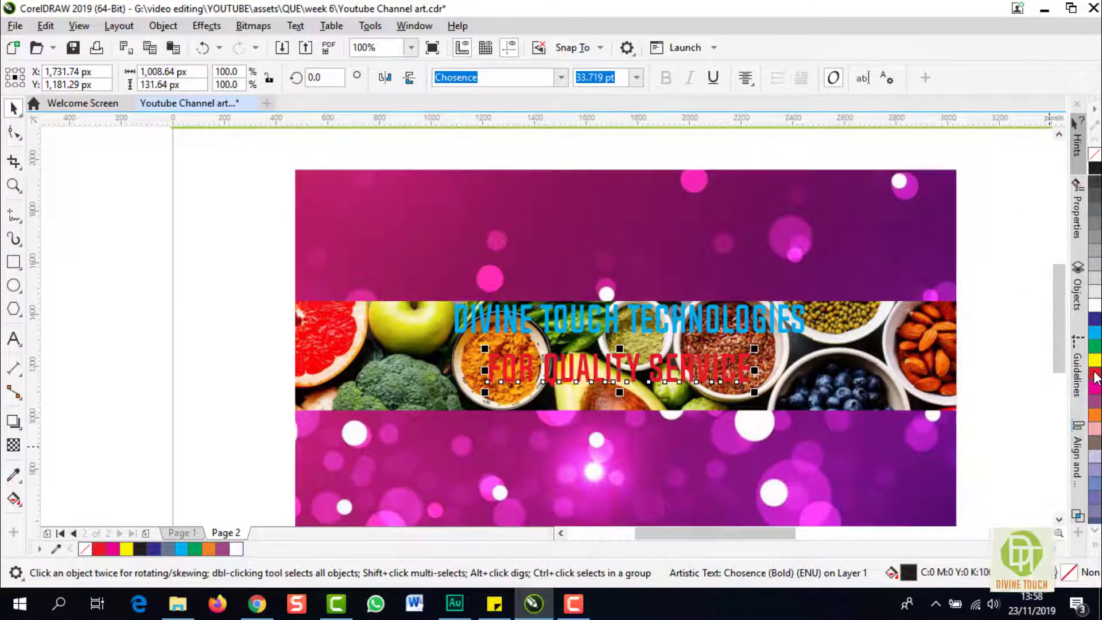
pyautogui.click(701, 323)
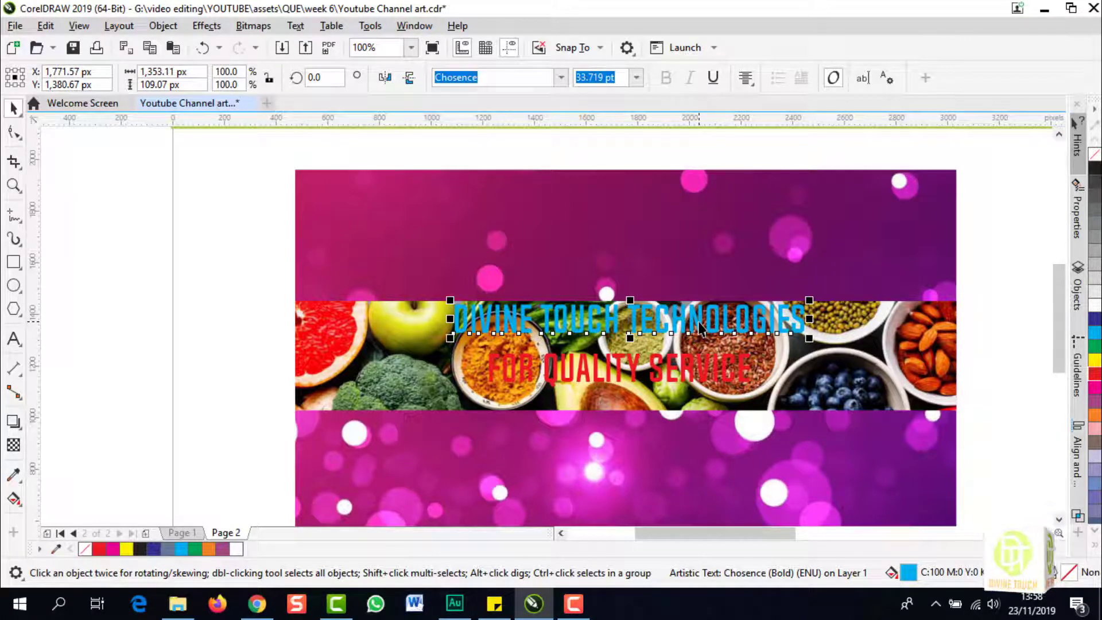
pyautogui.click(980, 308)
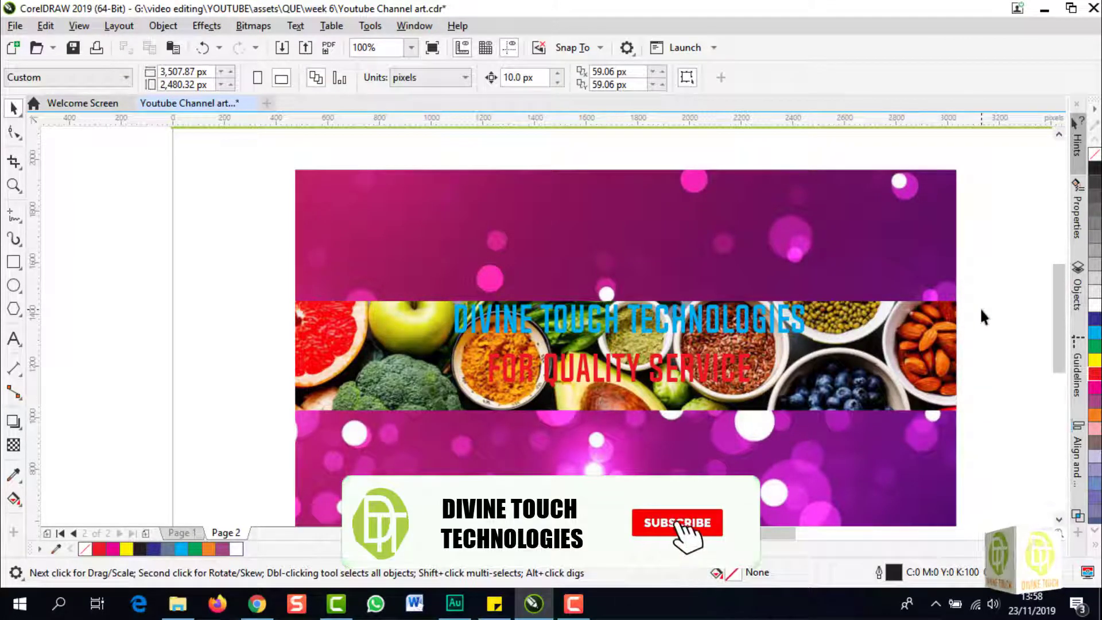
# Select the whole channel art, set its export to JPG in the Desktop folder, and cancel at the JPEG options.
pyautogui.scroll(-2, 979, 308)
pyautogui.moveTo(574, 230); pyautogui.dragTo(991, 447)
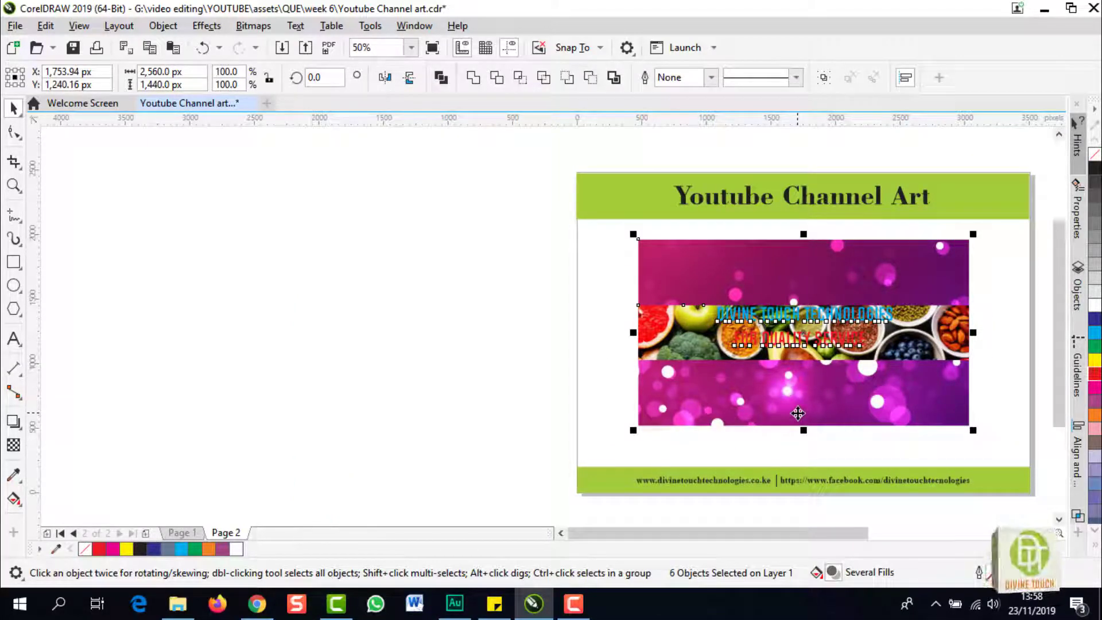
pyautogui.click(411, 48)
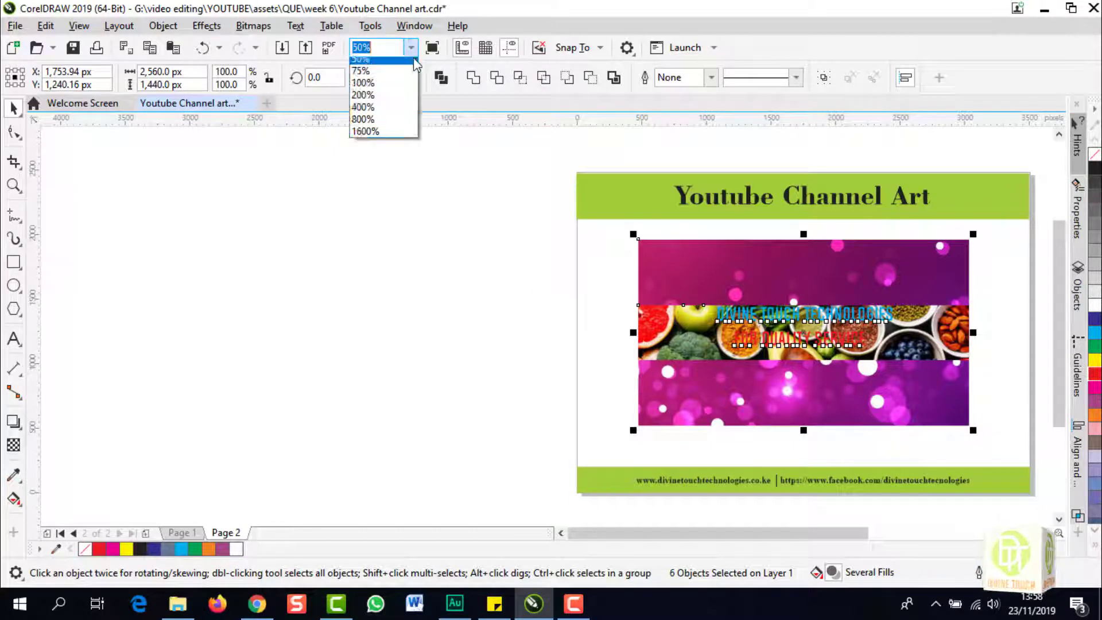
pyautogui.click(393, 75)
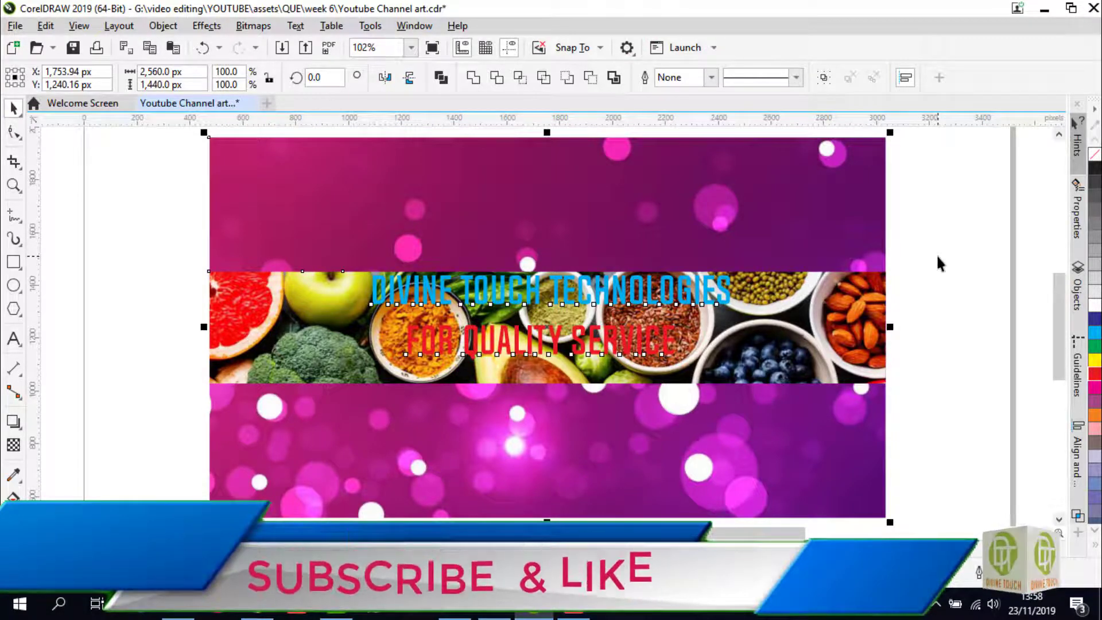
pyautogui.click(15, 25)
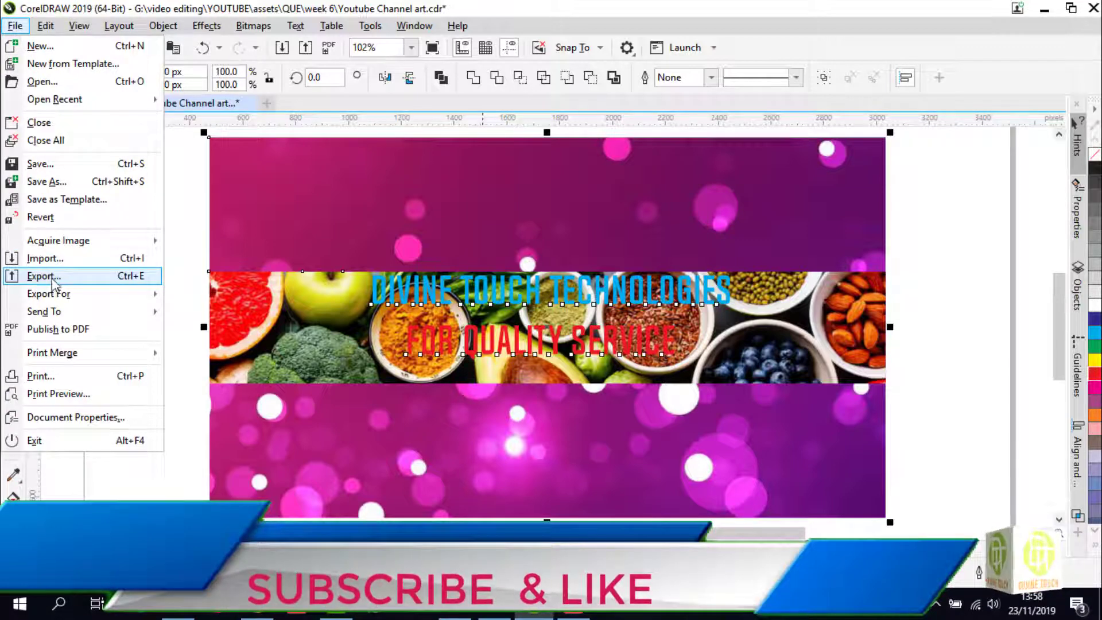
pyautogui.click(48, 277)
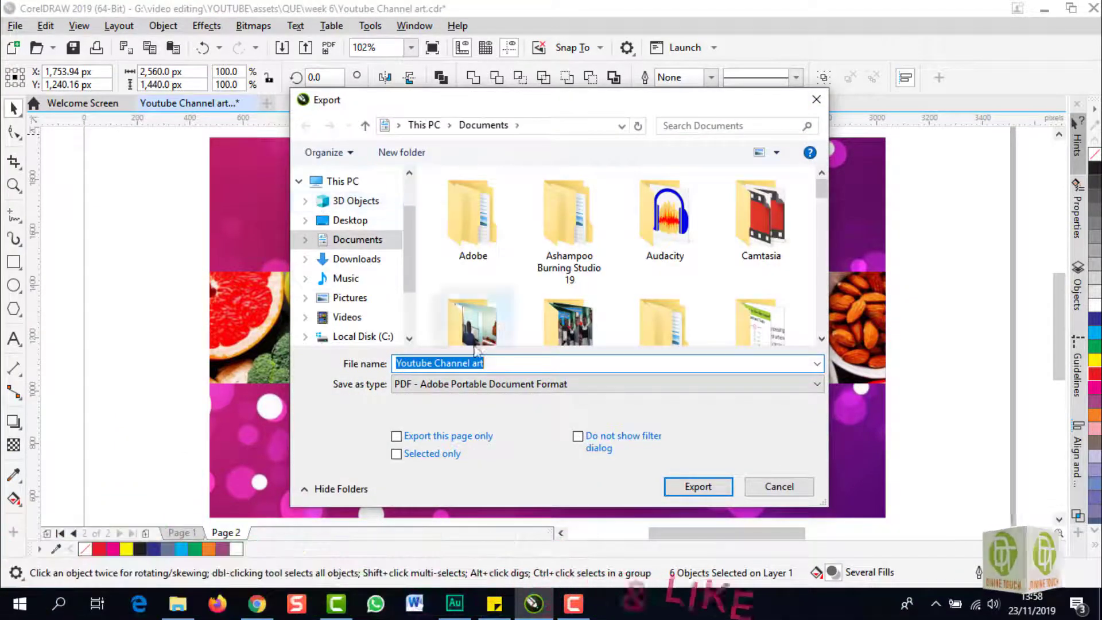
pyautogui.click(530, 394)
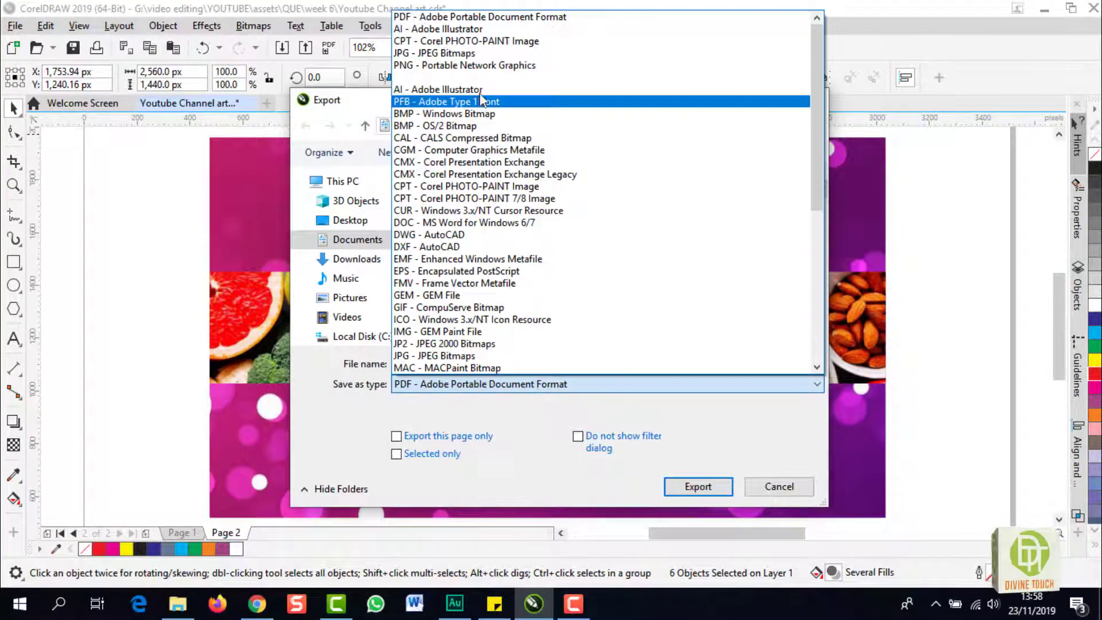
pyautogui.click(458, 54)
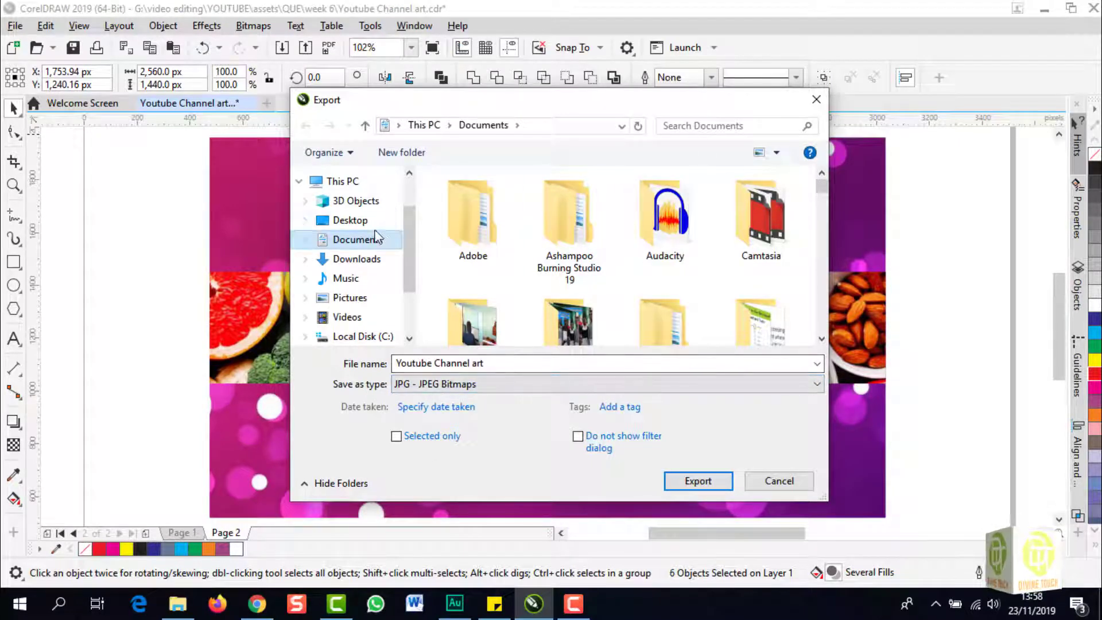
pyautogui.click(349, 221)
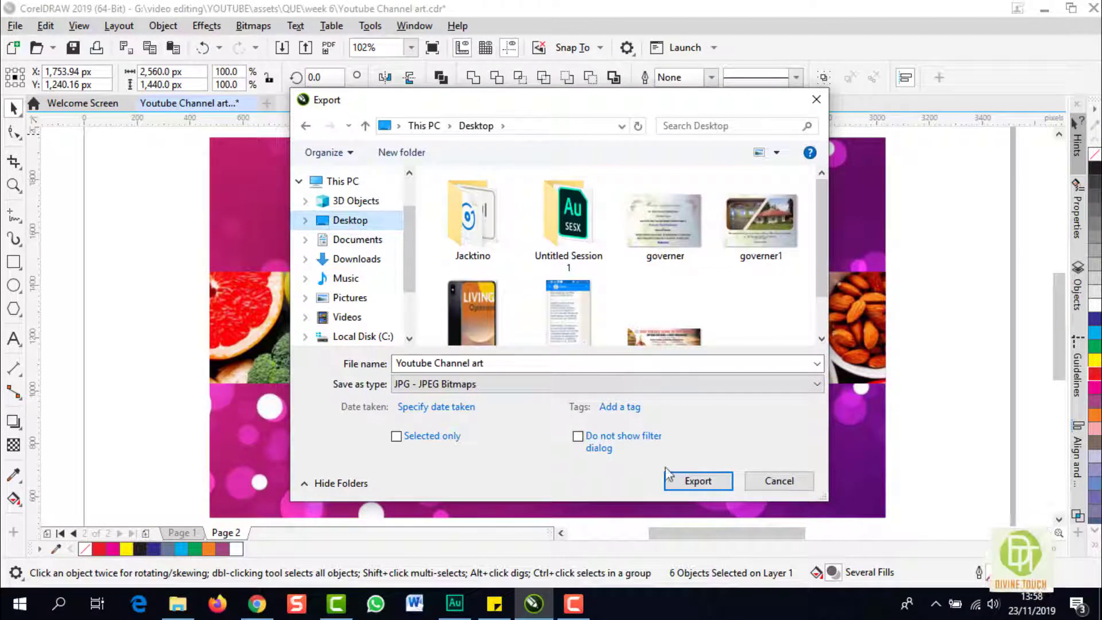
pyautogui.click(692, 483)
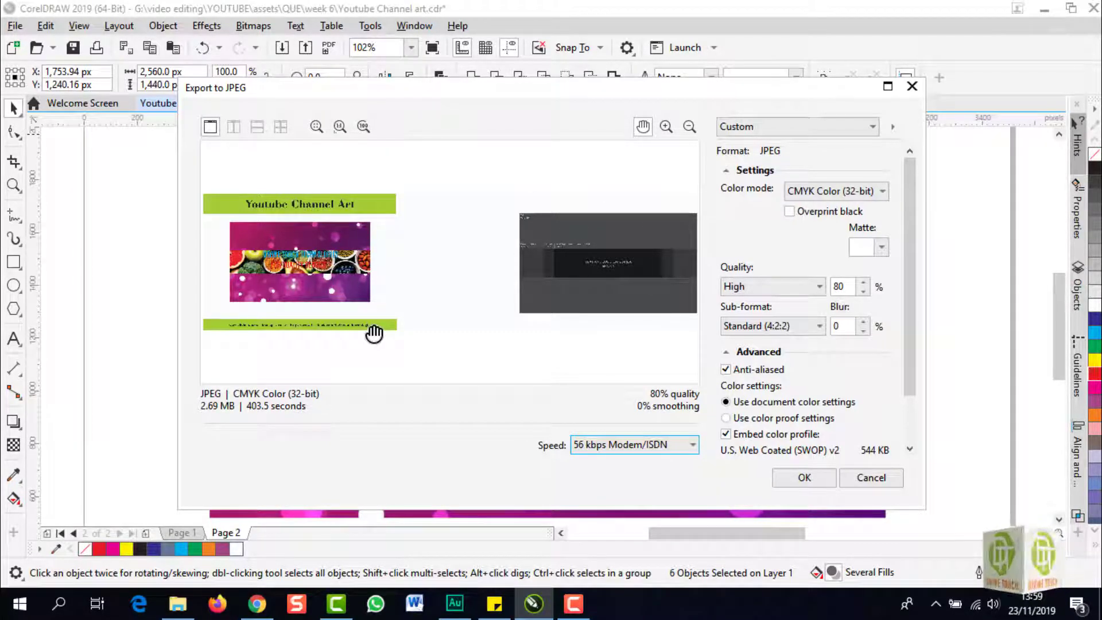
pyautogui.click(873, 479)
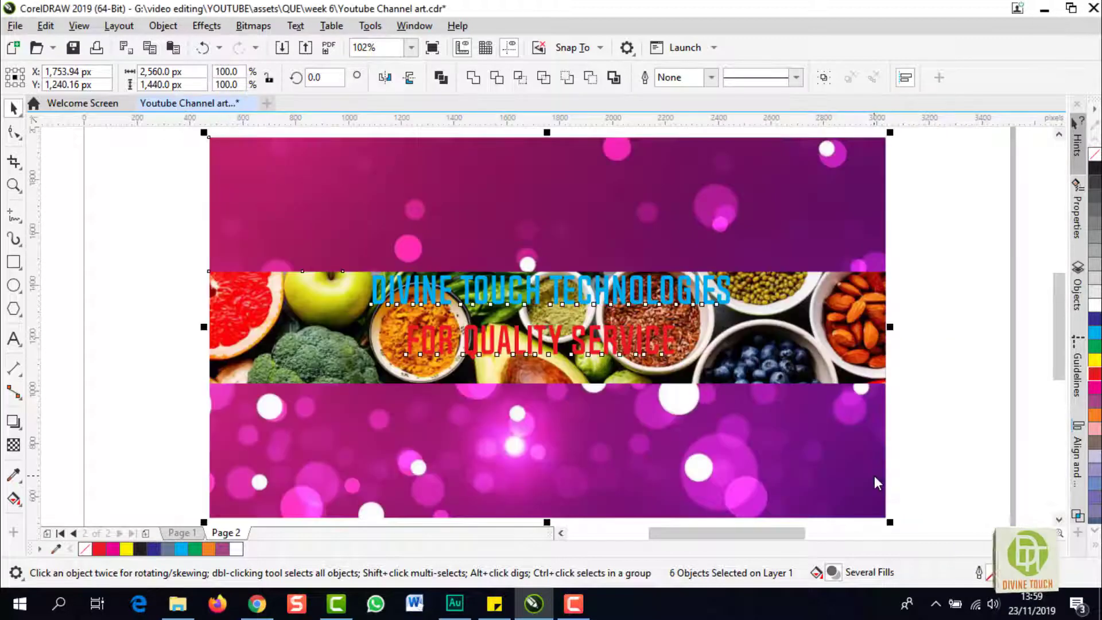
# Export only the selected channel art objects to the Desktop as the JPG "Youtube Channel art", keeping the offered JPEG settings.
pyautogui.scroll(-2, 874, 475)
pyautogui.moveTo(359, 296); pyautogui.dragTo(922, 466)
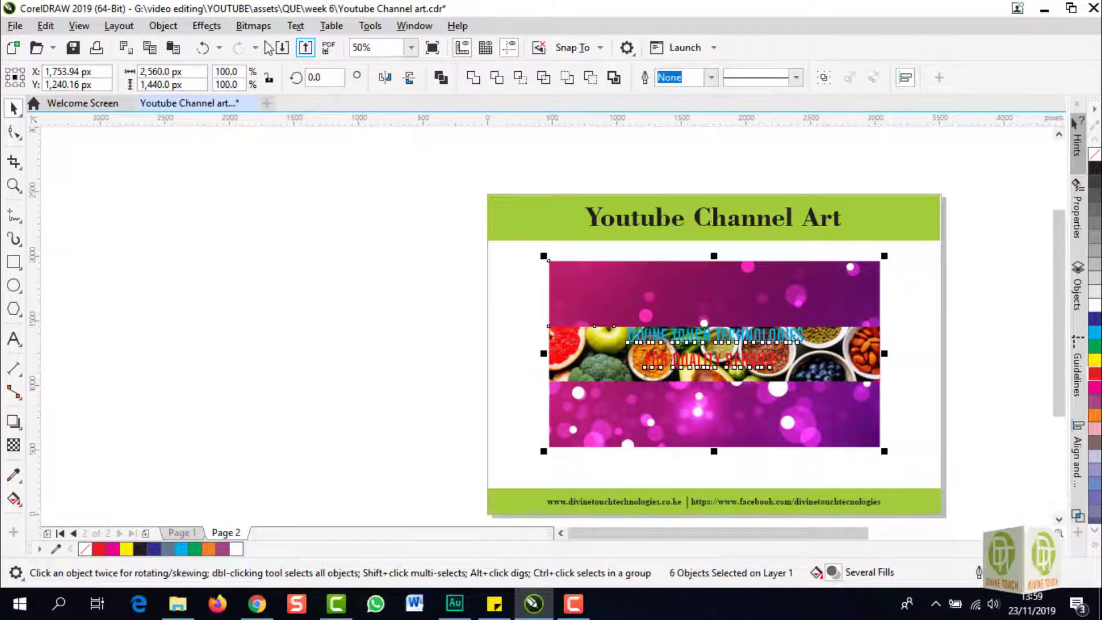
pyautogui.click(304, 48)
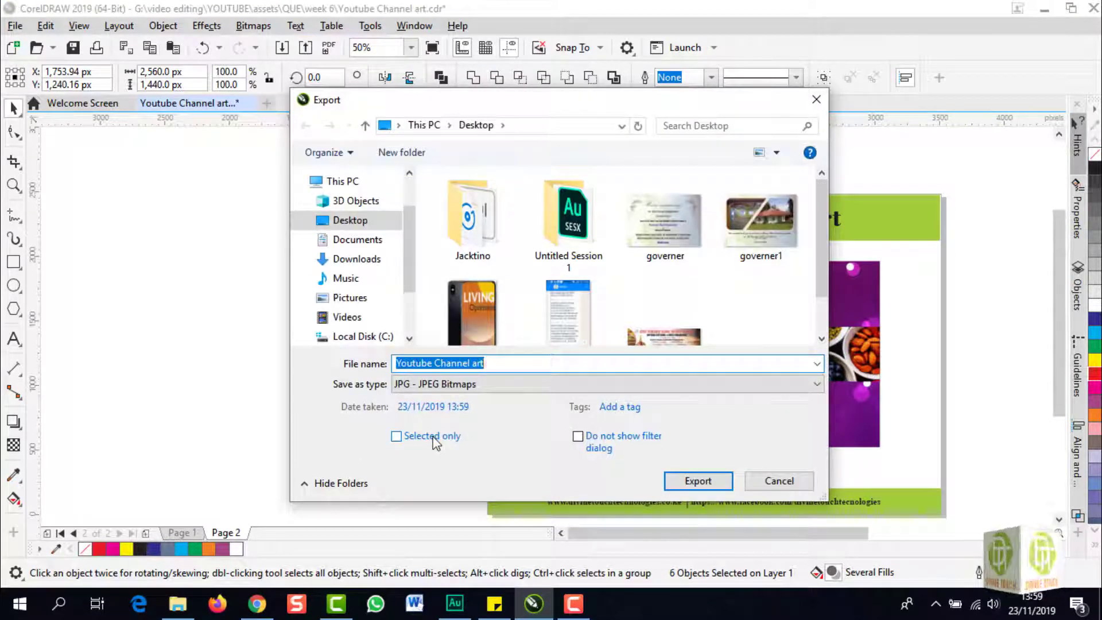
pyautogui.click(396, 436)
pyautogui.click(698, 482)
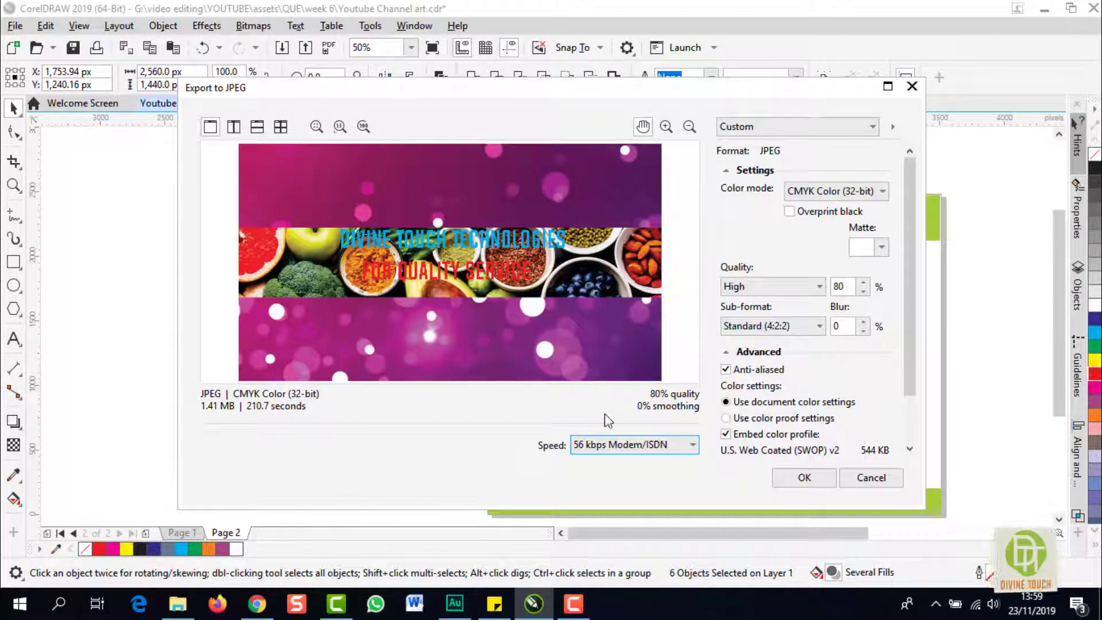
pyautogui.click(794, 480)
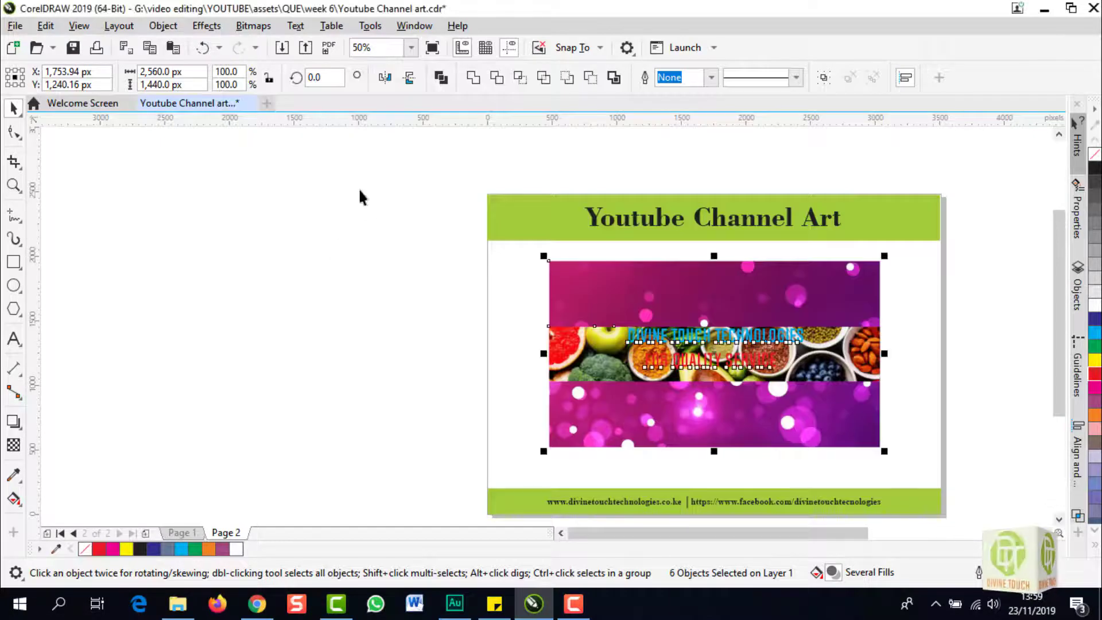
pyautogui.click(375, 239)
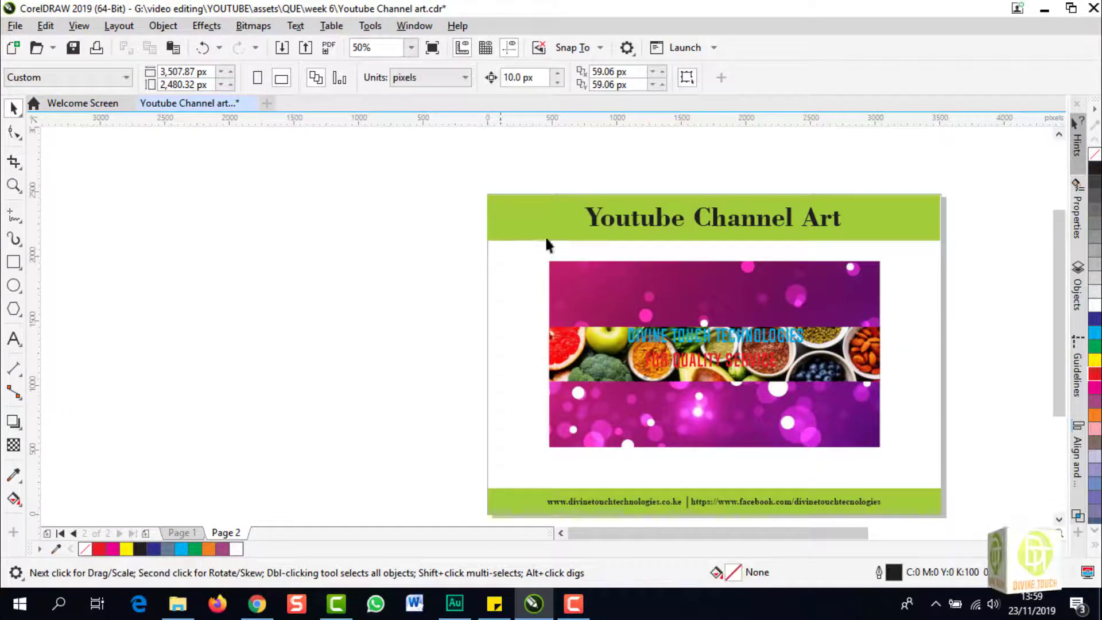
# Switch to the YouTube channel page in Chrome and open the Channel art upload dialog.
pyautogui.click(1043, 12)
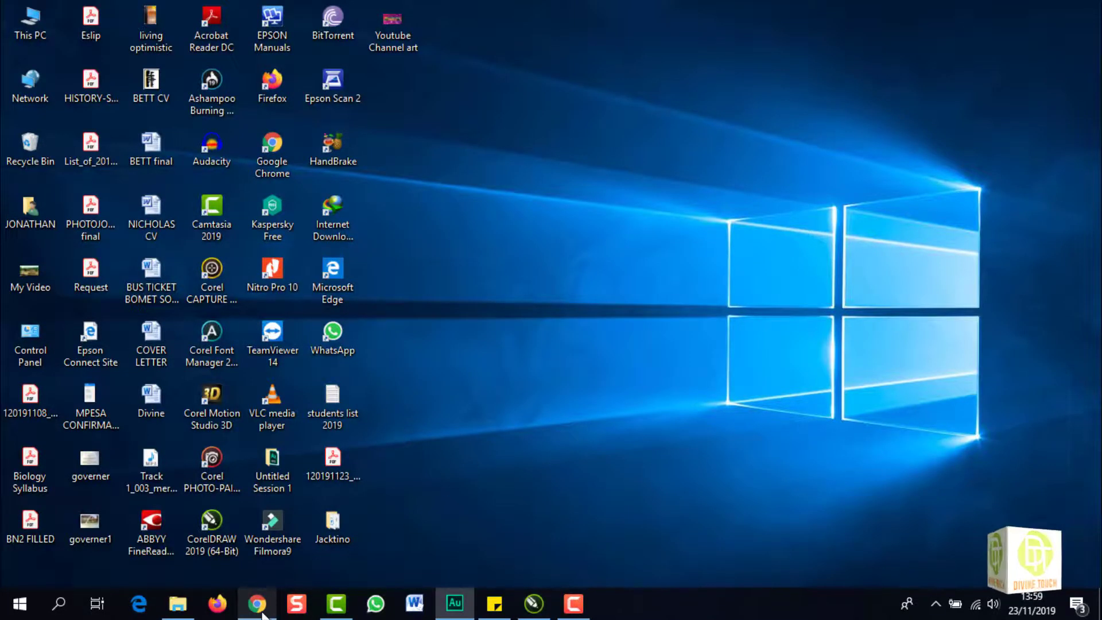
pyautogui.click(258, 604)
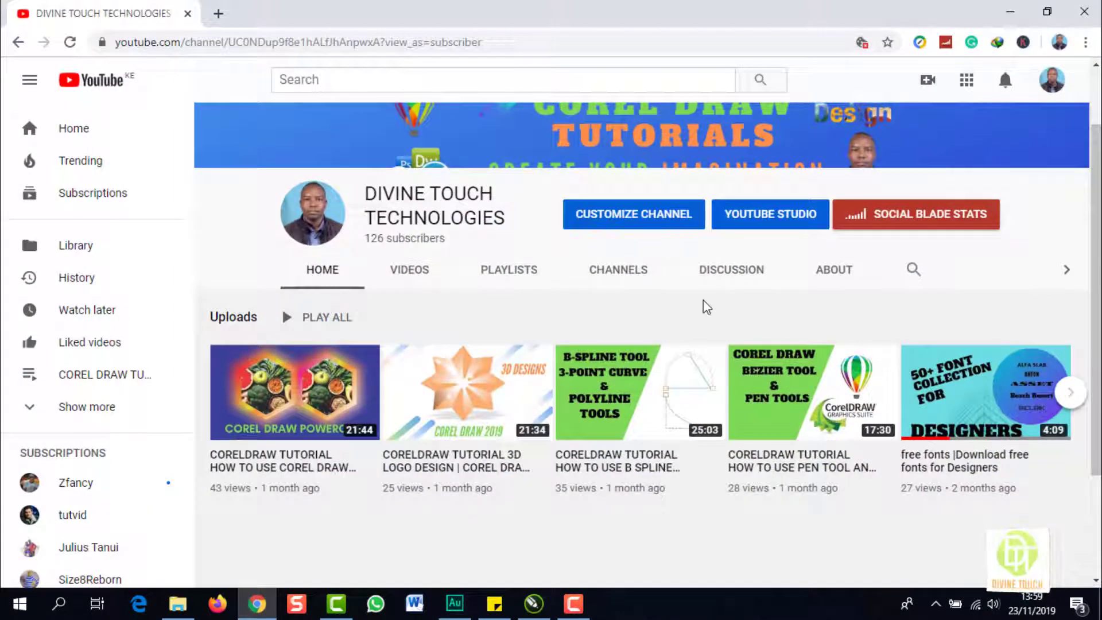
pyautogui.scroll(2, 707, 307)
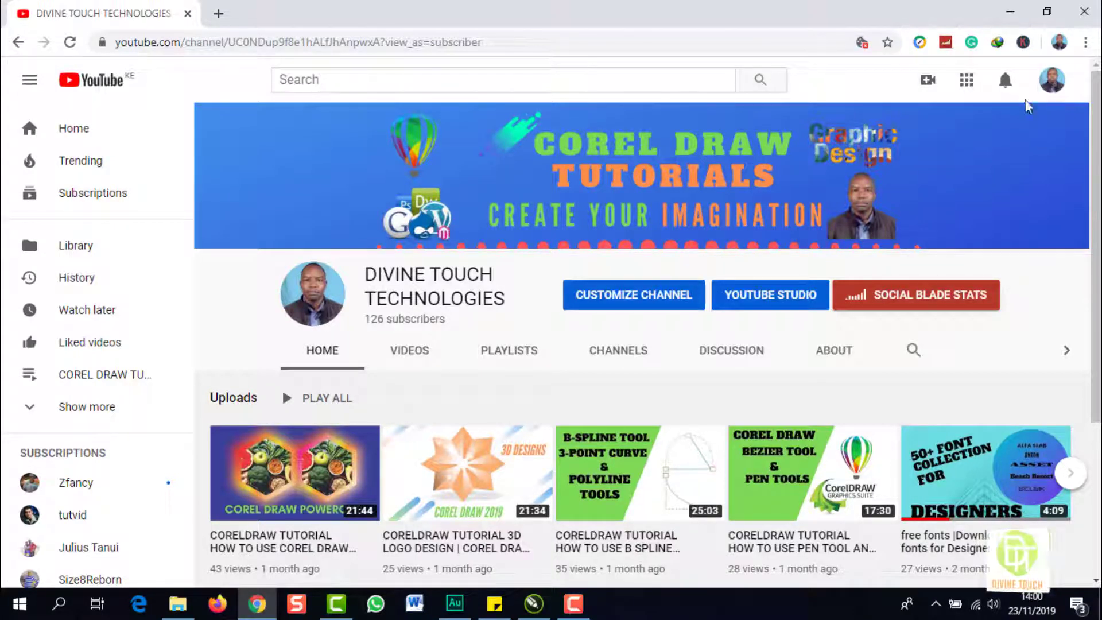
pyautogui.click(1053, 78)
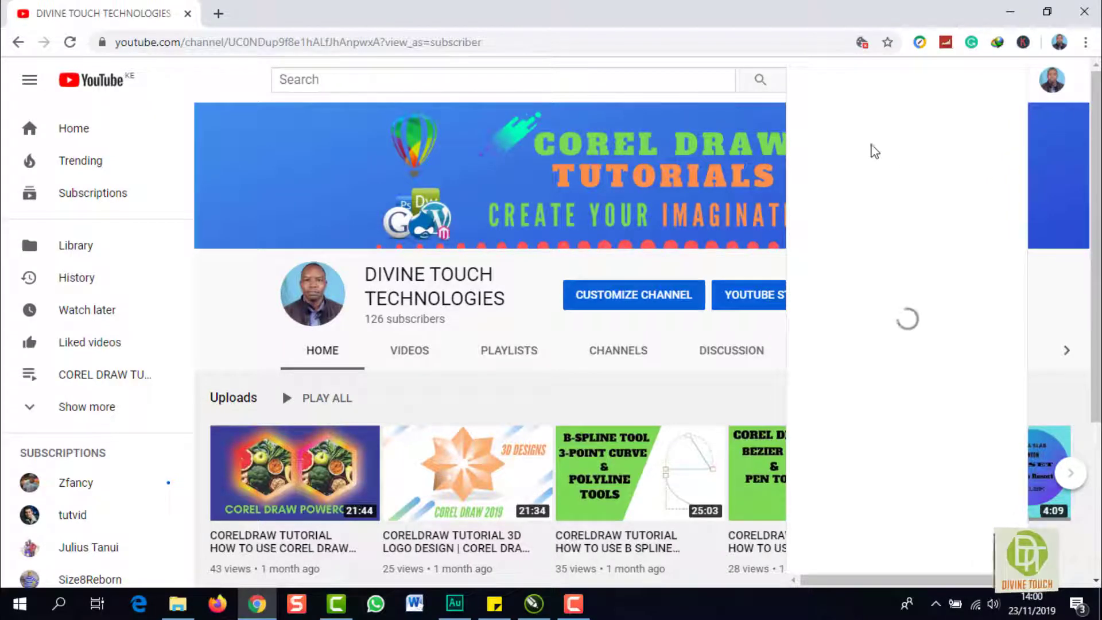
pyautogui.click(873, 178)
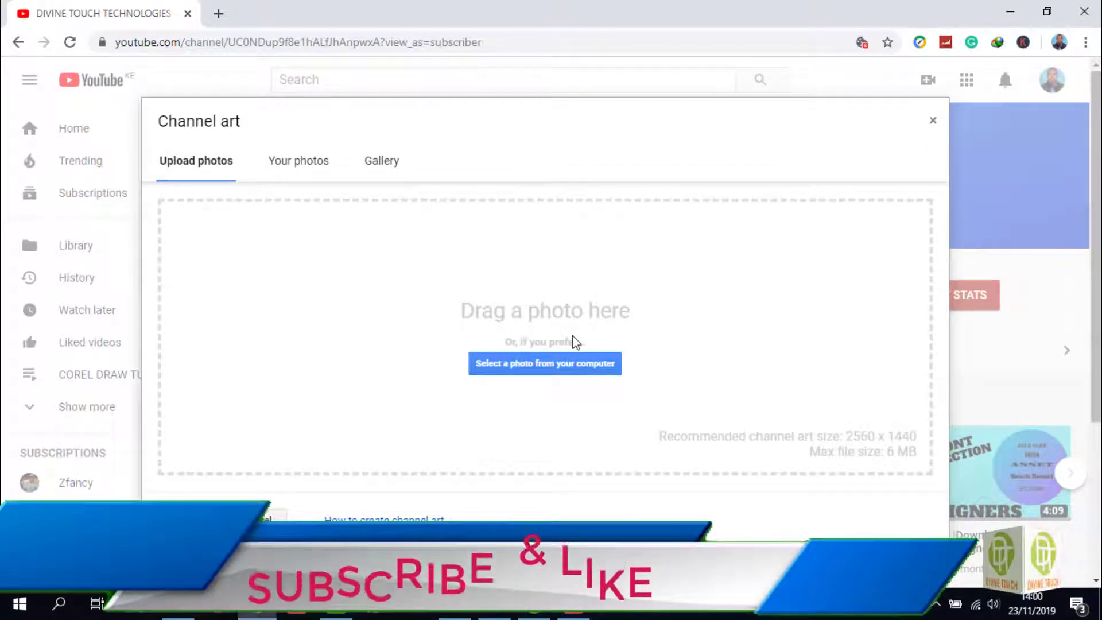
# Upload "Youtube Channel art" from the Desktop and apply it as the channel's art without adjusting the crop.
pyautogui.click(512, 370)
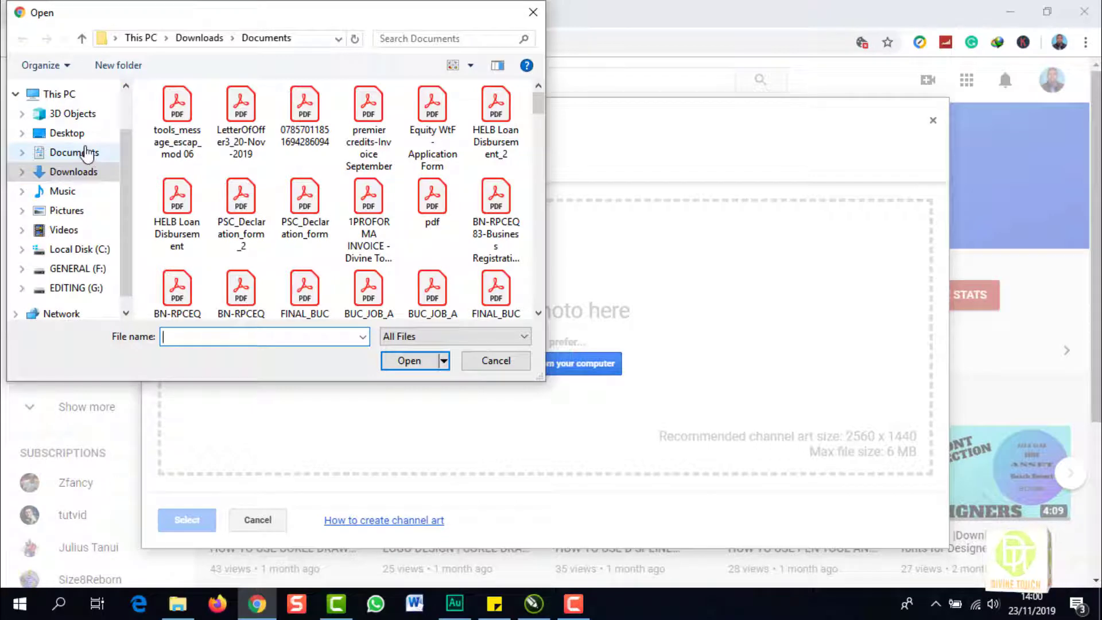
pyautogui.click(78, 136)
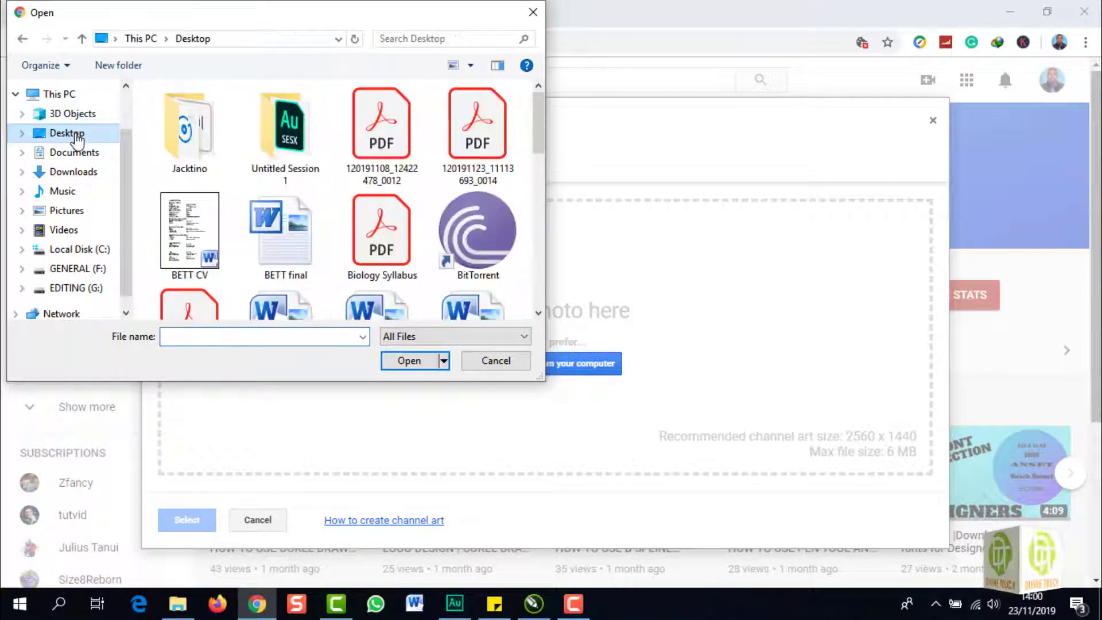
pyautogui.scroll(-3, 327, 201)
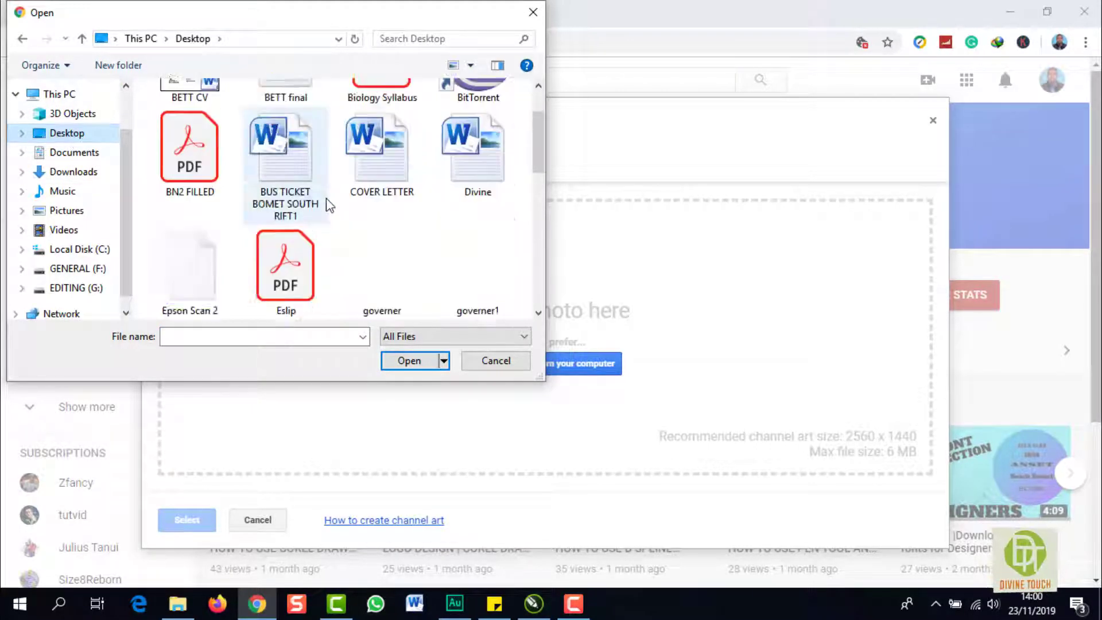
pyautogui.scroll(-10, 327, 206)
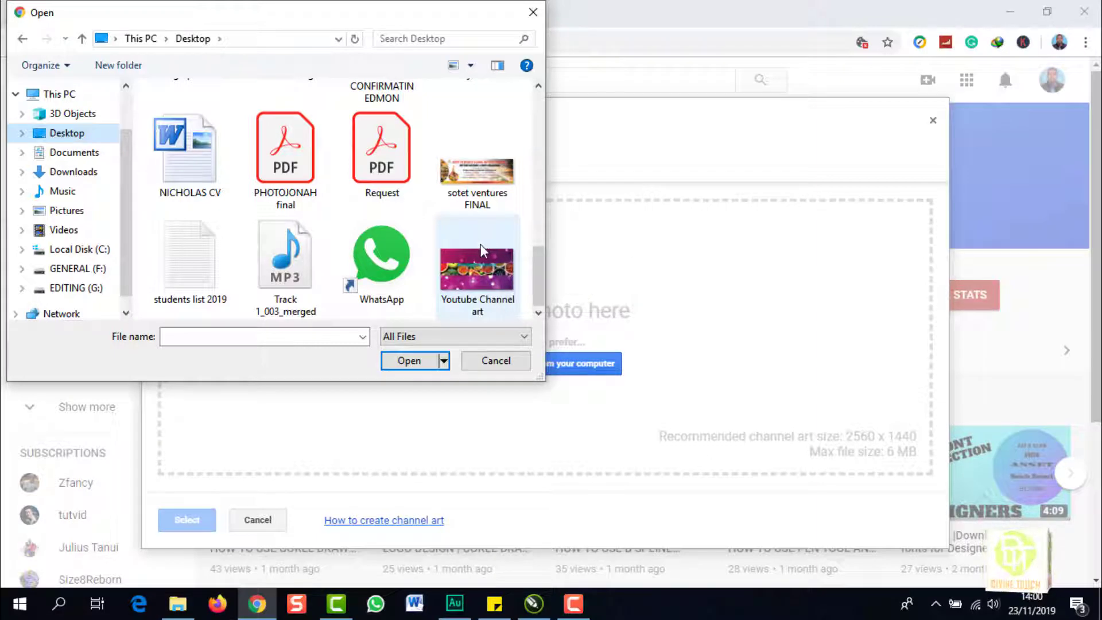
pyautogui.click(481, 249)
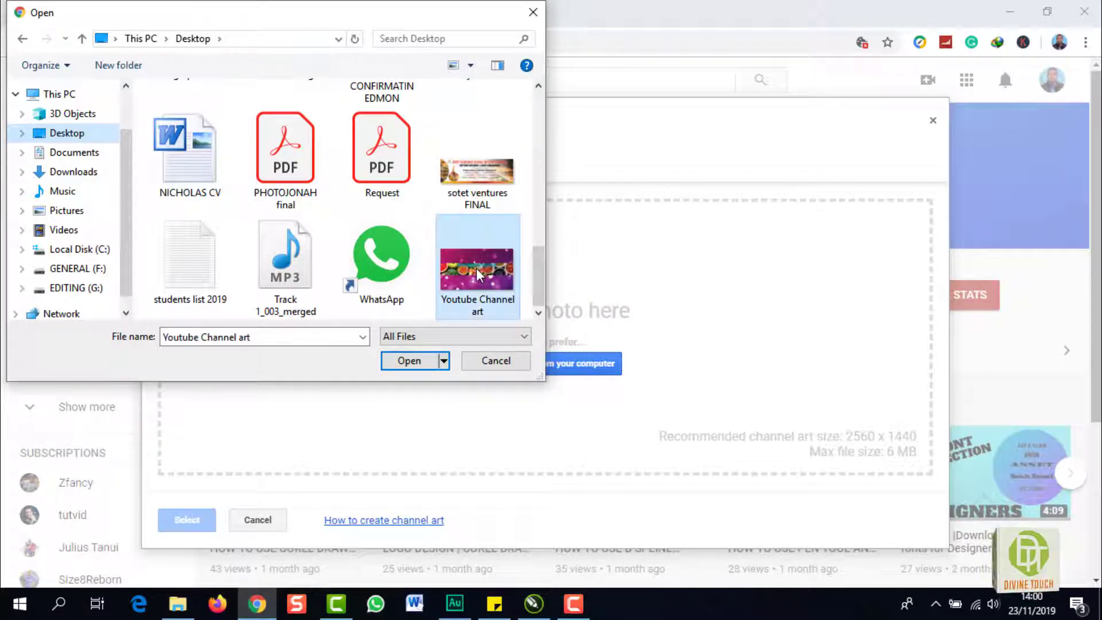
pyautogui.click(409, 360)
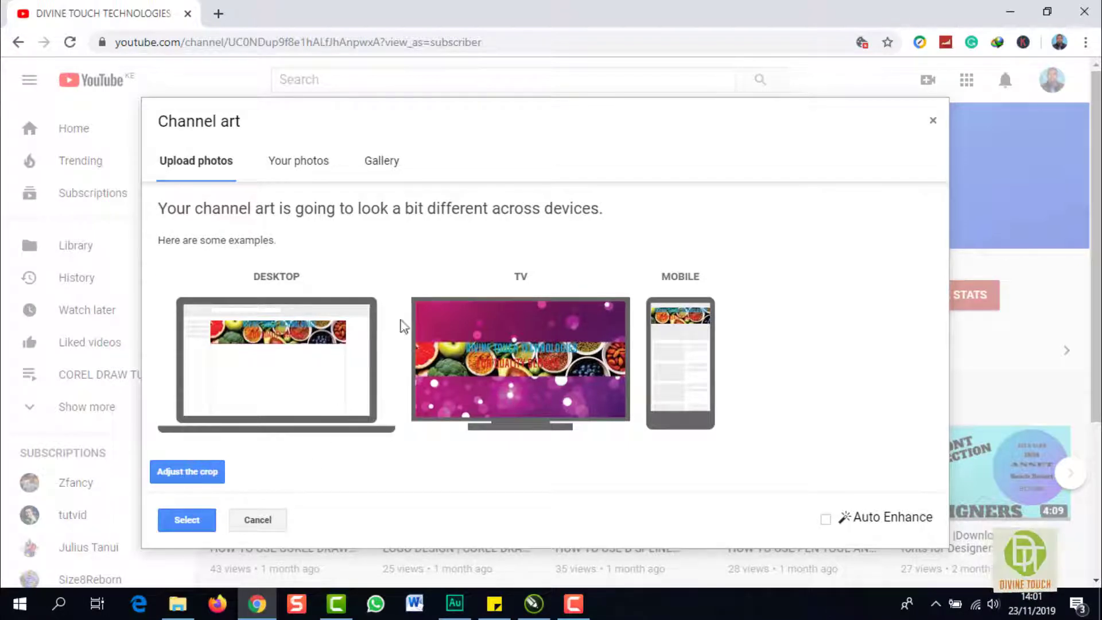
pyautogui.click(192, 521)
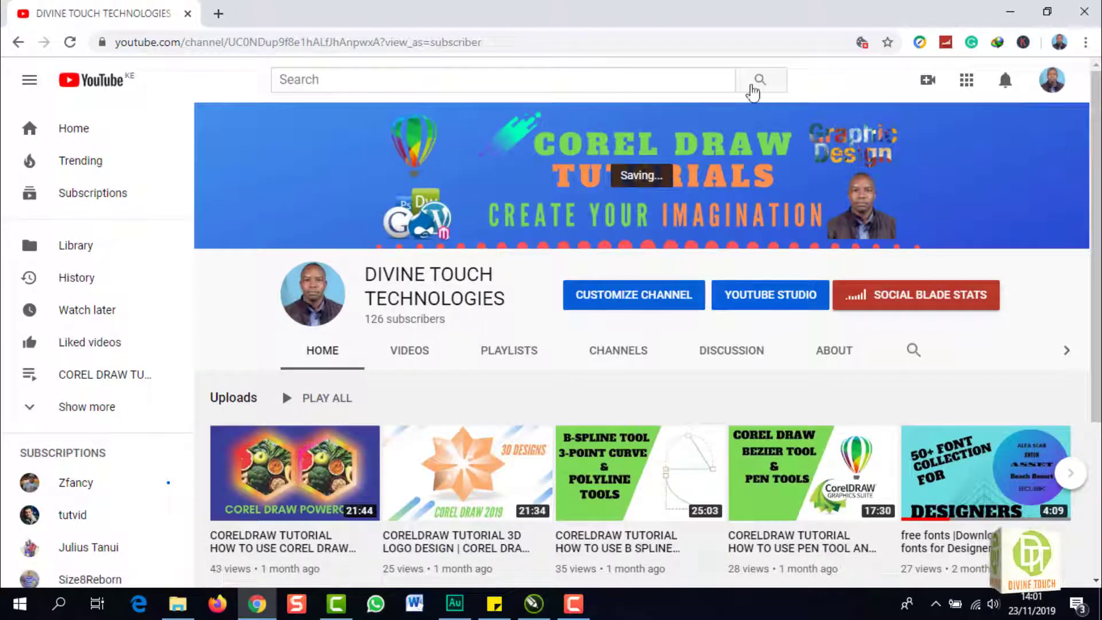